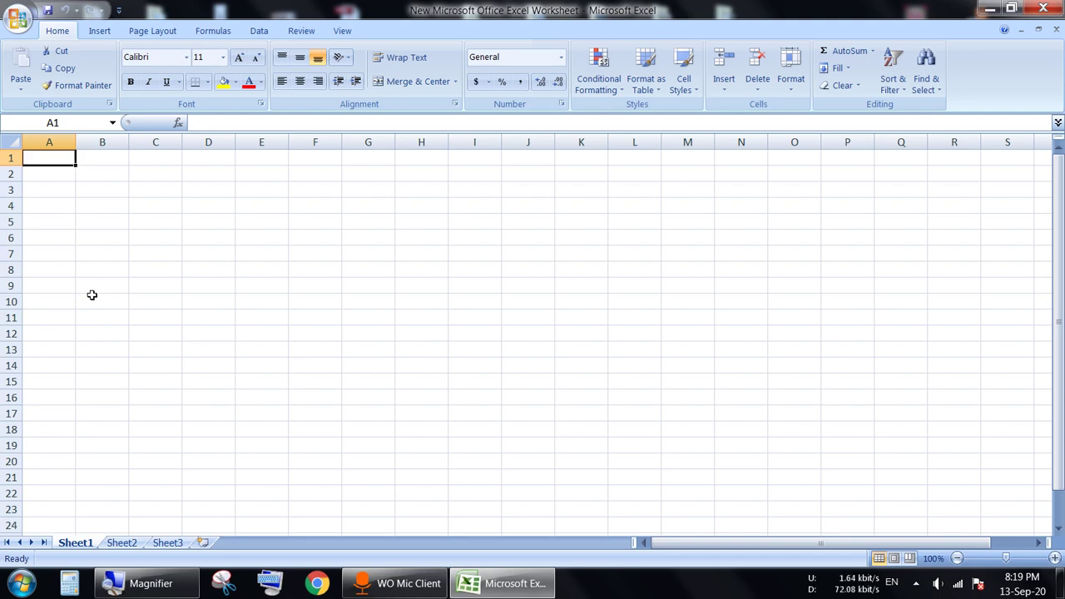
pyautogui.click(162, 224)
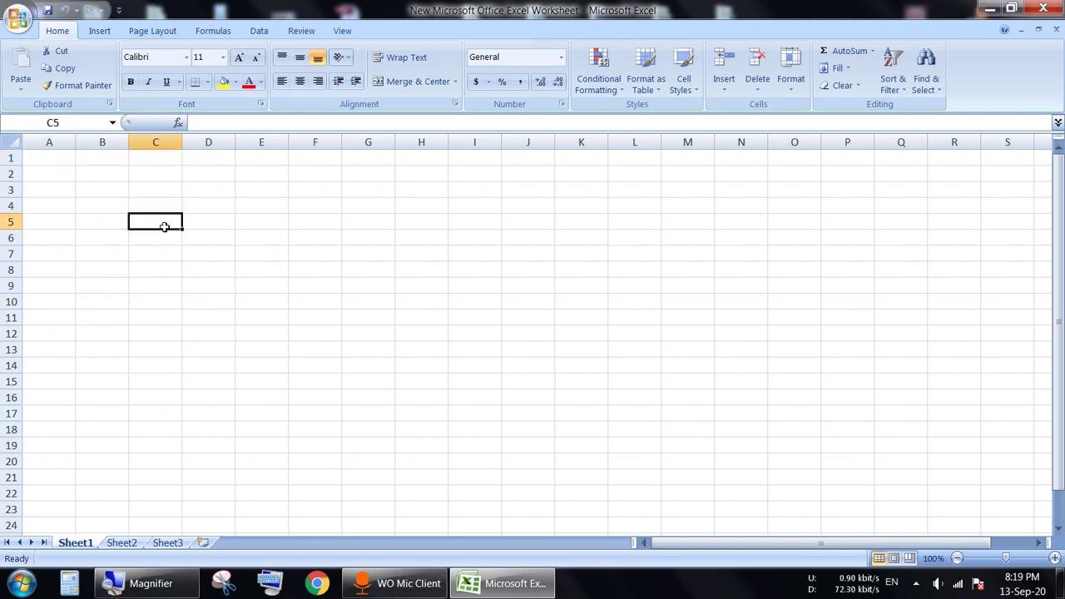
pyautogui.click(264, 237)
pyautogui.click(337, 236)
pyautogui.click(401, 239)
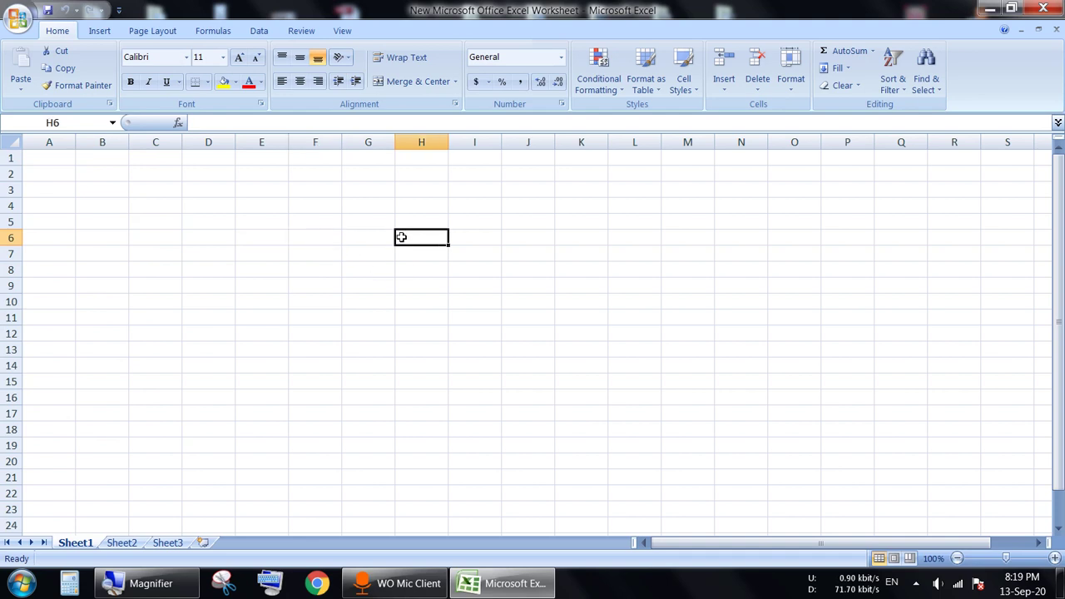
pyautogui.click(293, 250)
pyautogui.click(219, 234)
pyautogui.click(163, 204)
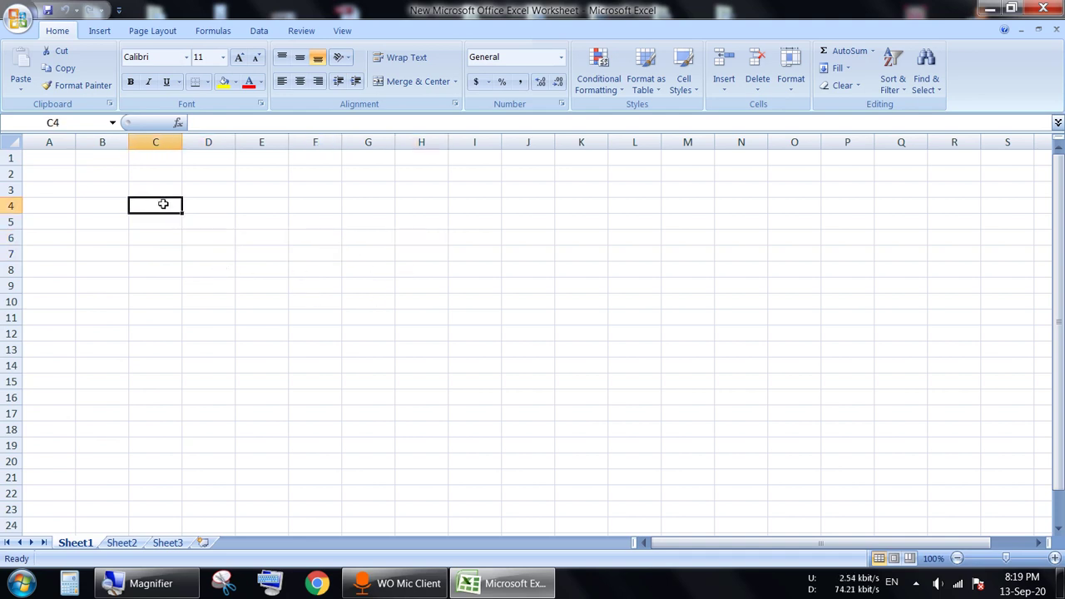
pyautogui.click(262, 213)
pyautogui.click(303, 242)
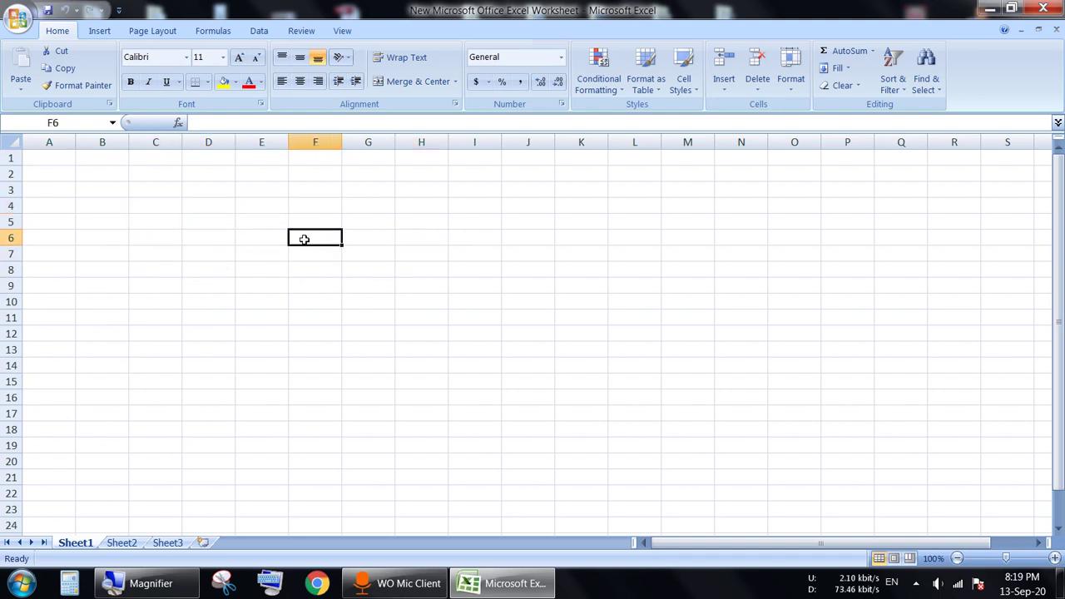
pyautogui.click(204, 238)
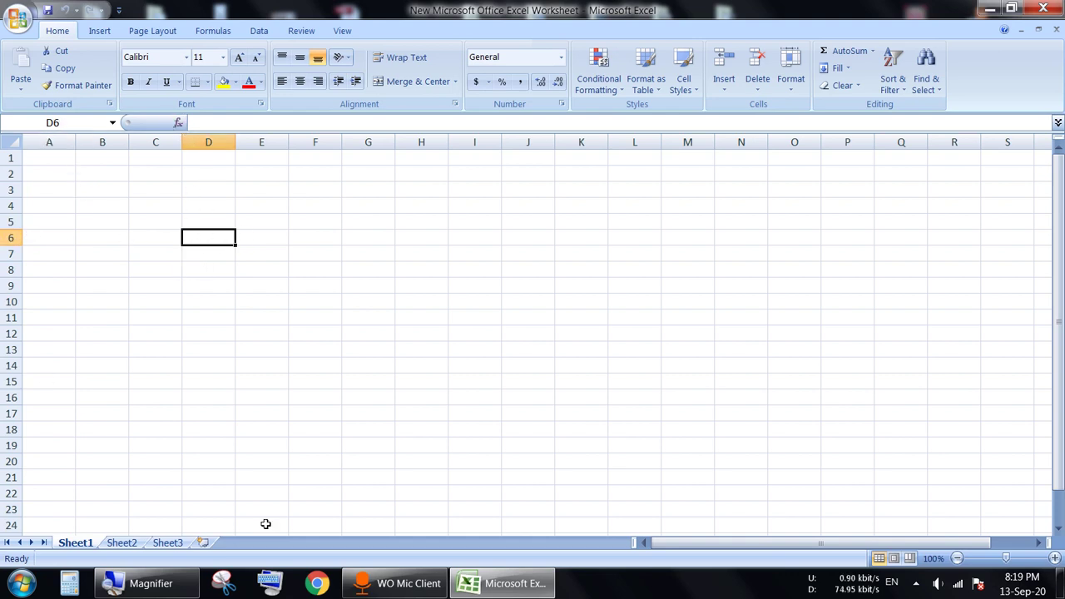
pyautogui.click(97, 208)
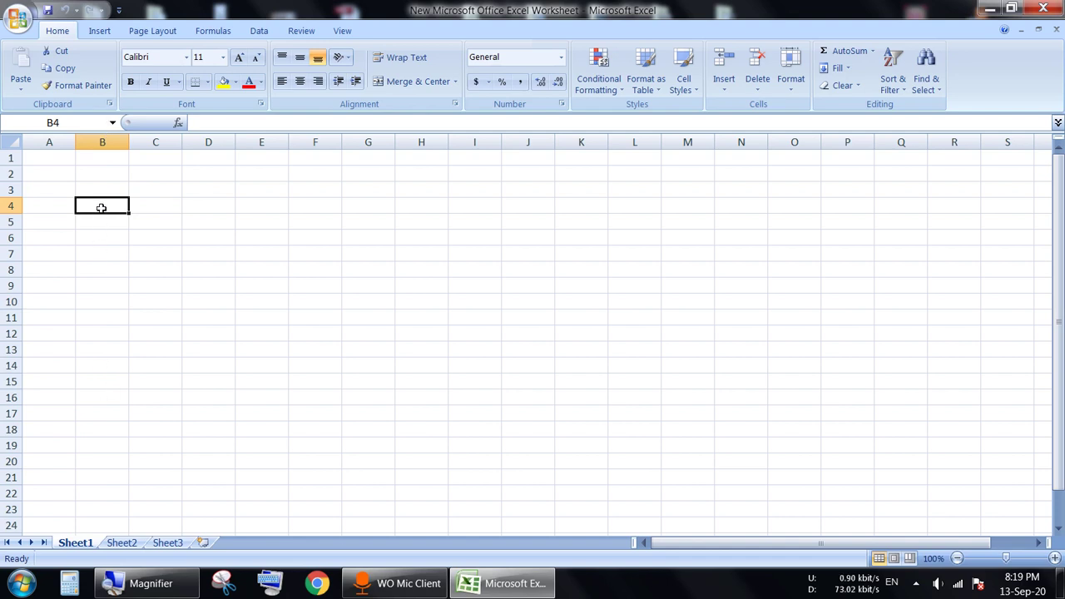
pyautogui.click(594, 240)
pyautogui.click(734, 291)
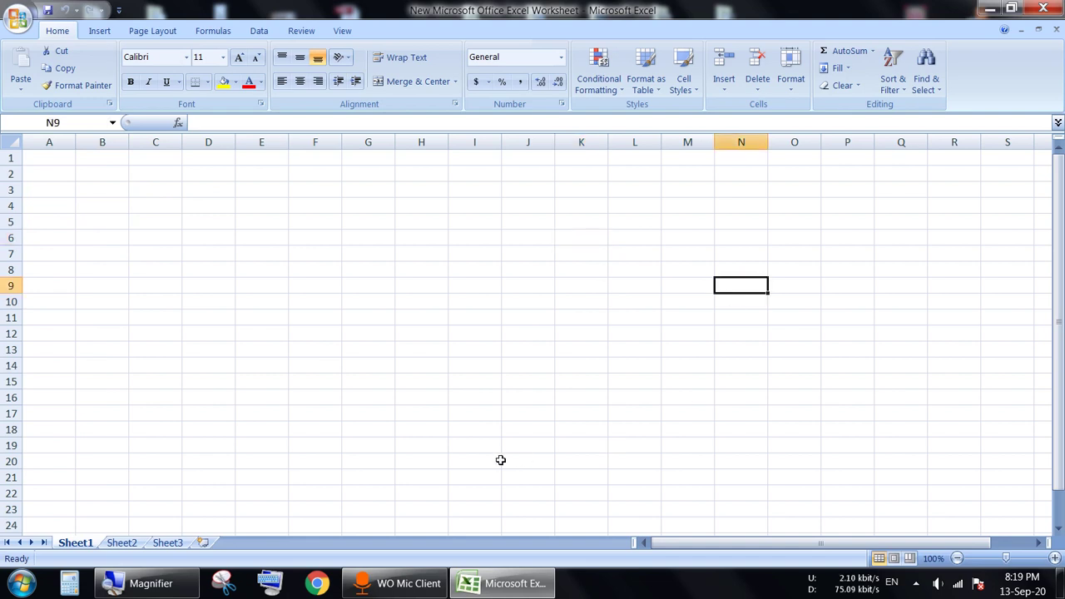
pyautogui.click(522, 400)
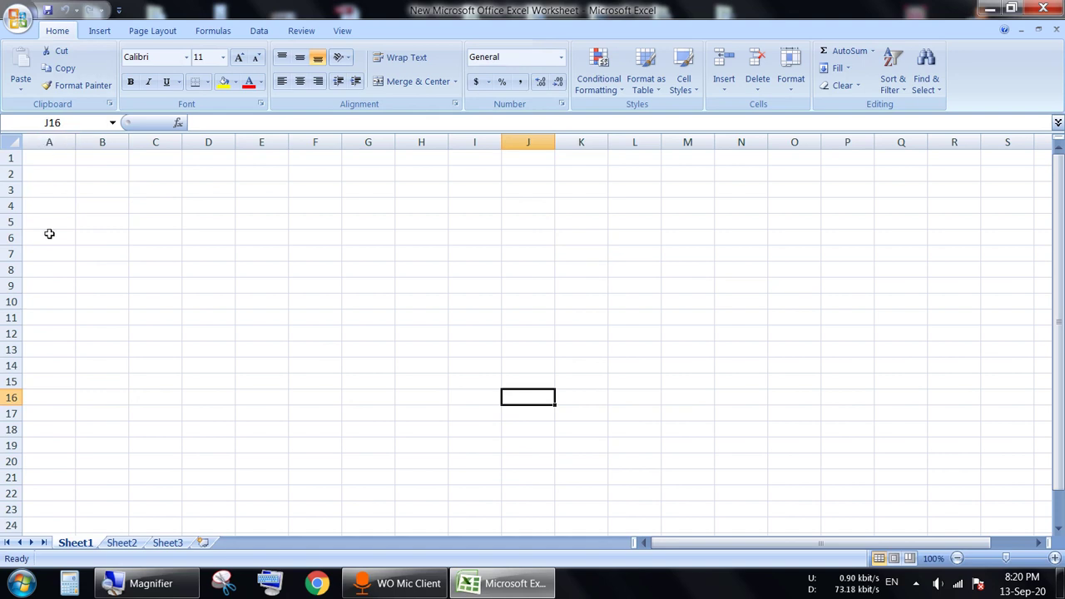
pyautogui.click(101, 194)
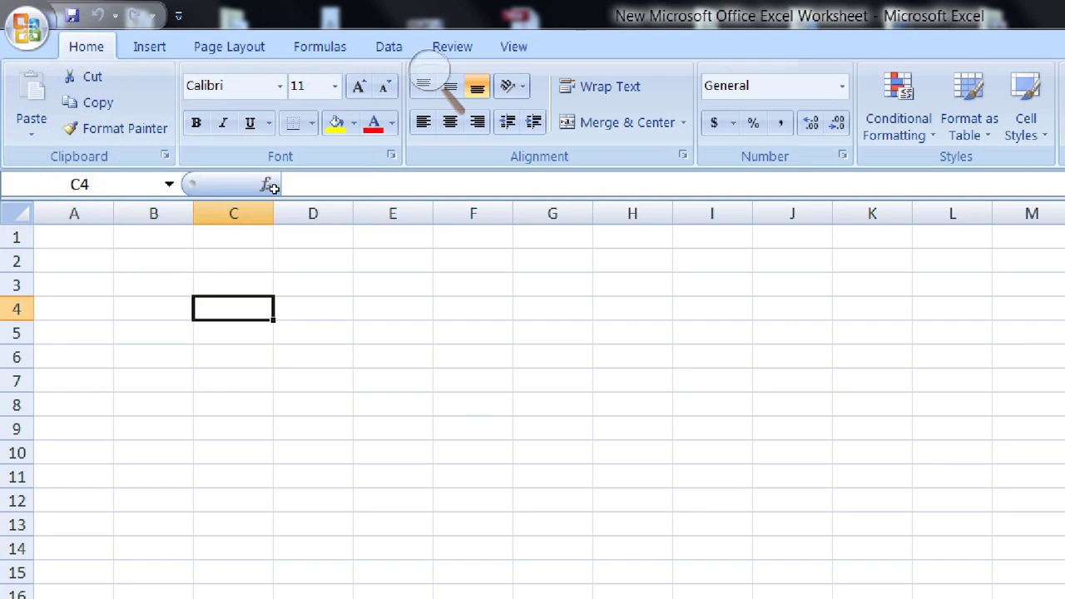
pyautogui.press('Right')
pyautogui.press('Right')
pyautogui.press('Up')
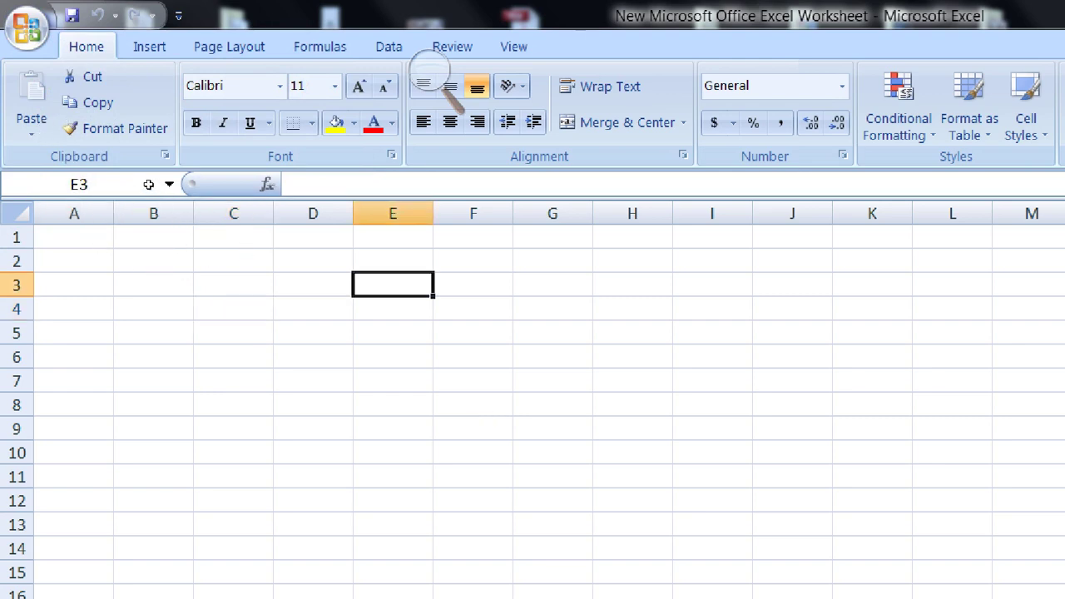
pyautogui.click(154, 405)
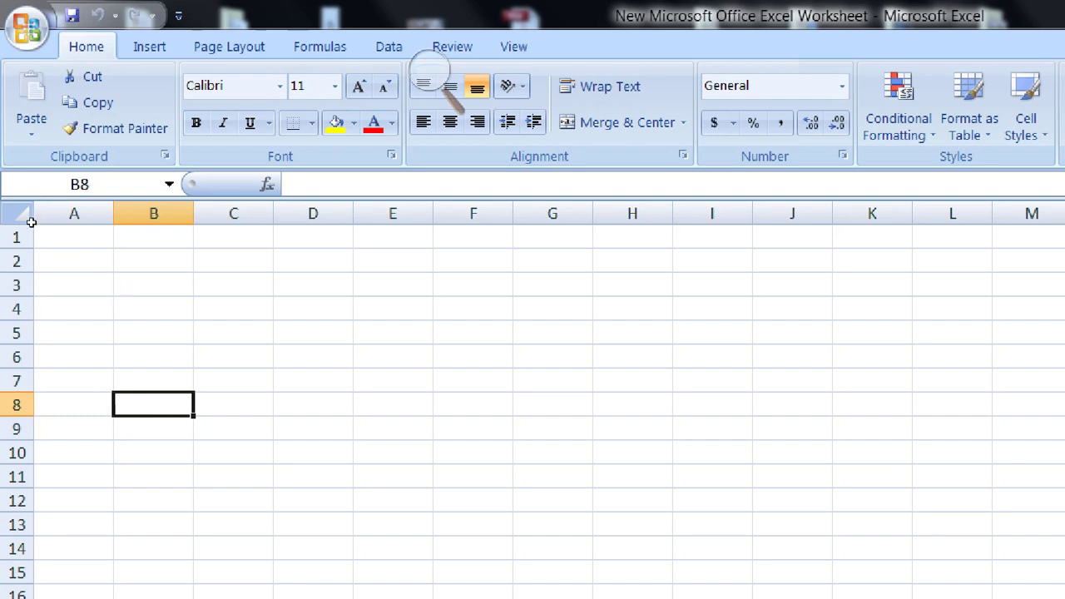
pyautogui.press('super+minus')
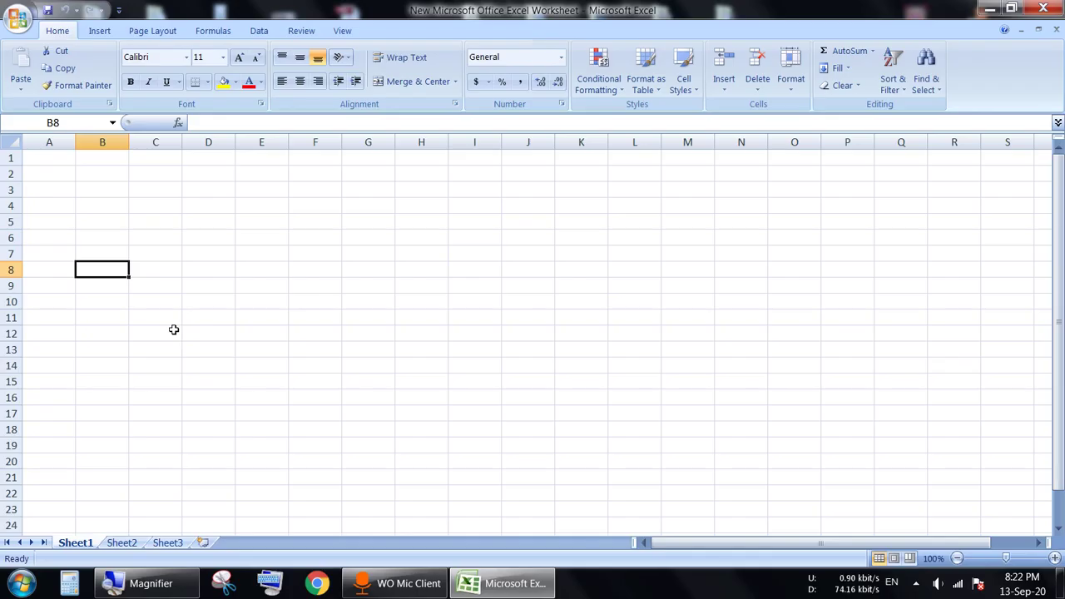
pyautogui.click(134, 201)
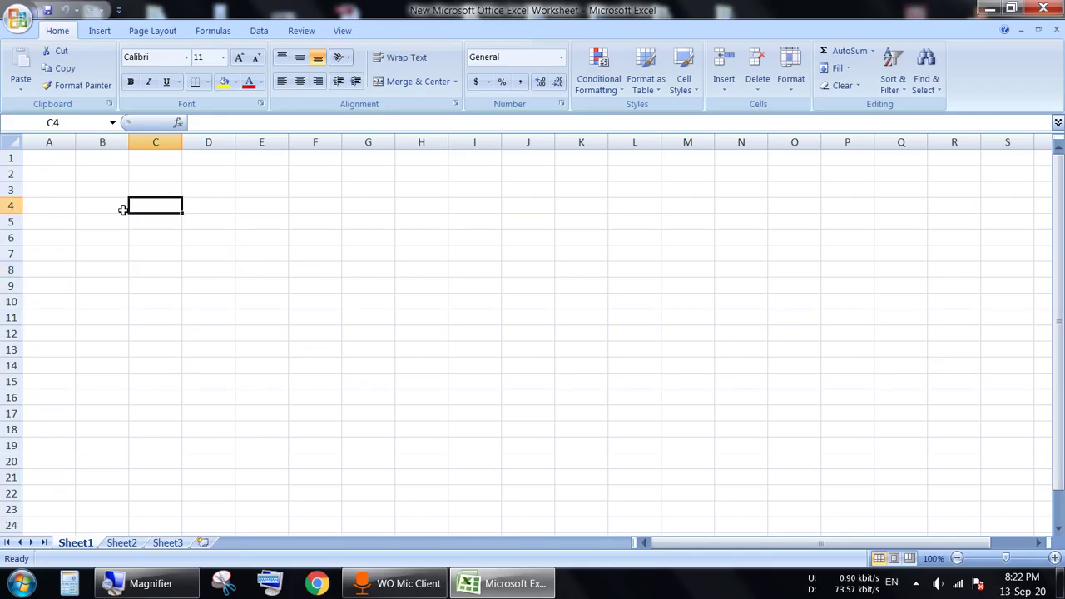
pyautogui.click(116, 190)
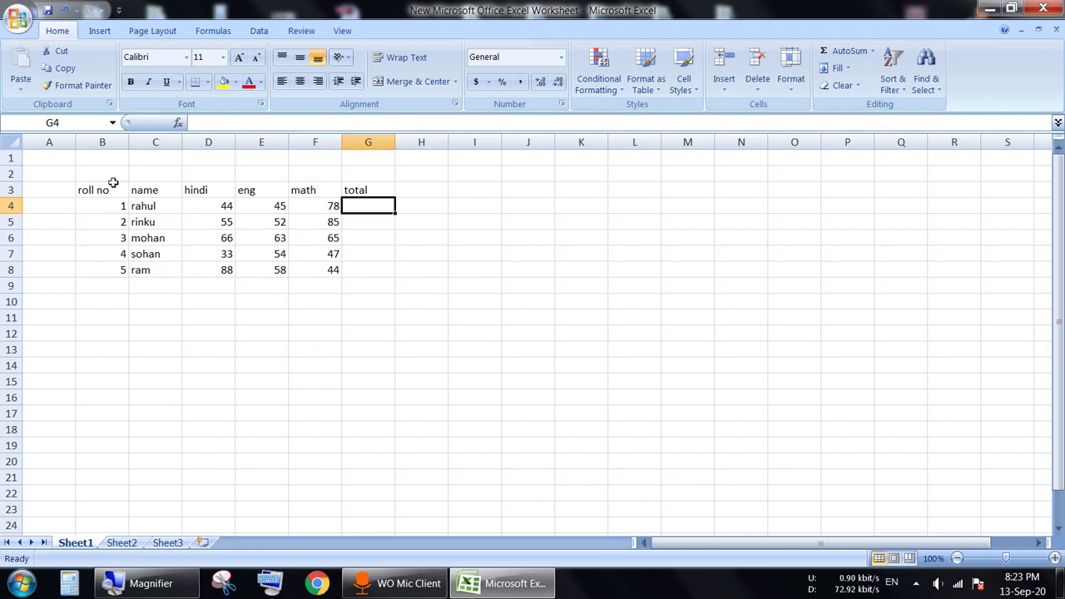
# - Centre the contents of the marks table B3:F8 and apply All Borders to it
pyautogui.moveTo(113, 183); pyautogui.dragTo(301, 275)
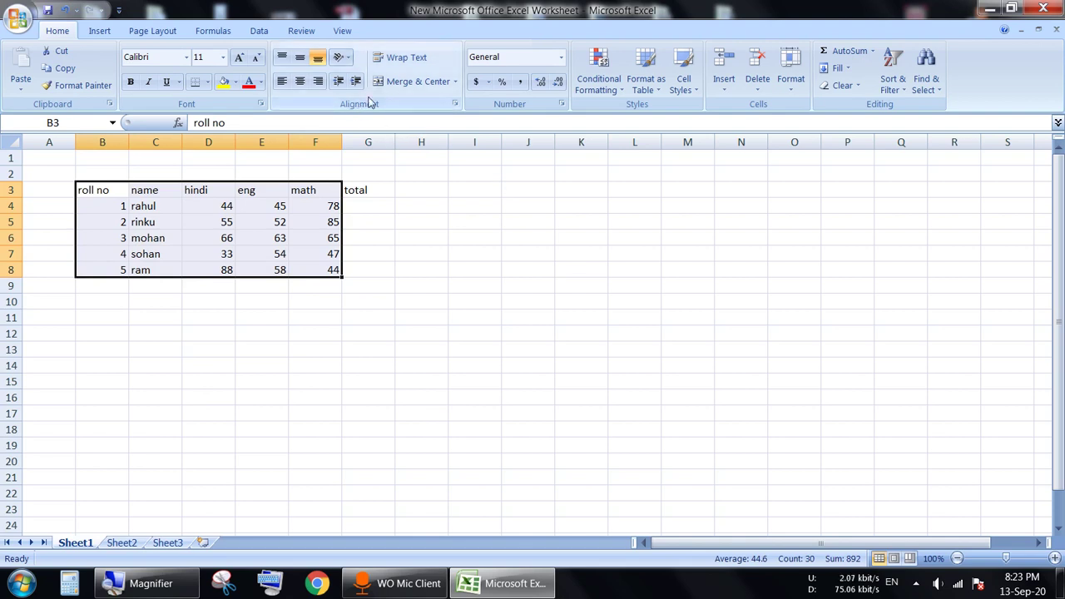
pyautogui.click(305, 87)
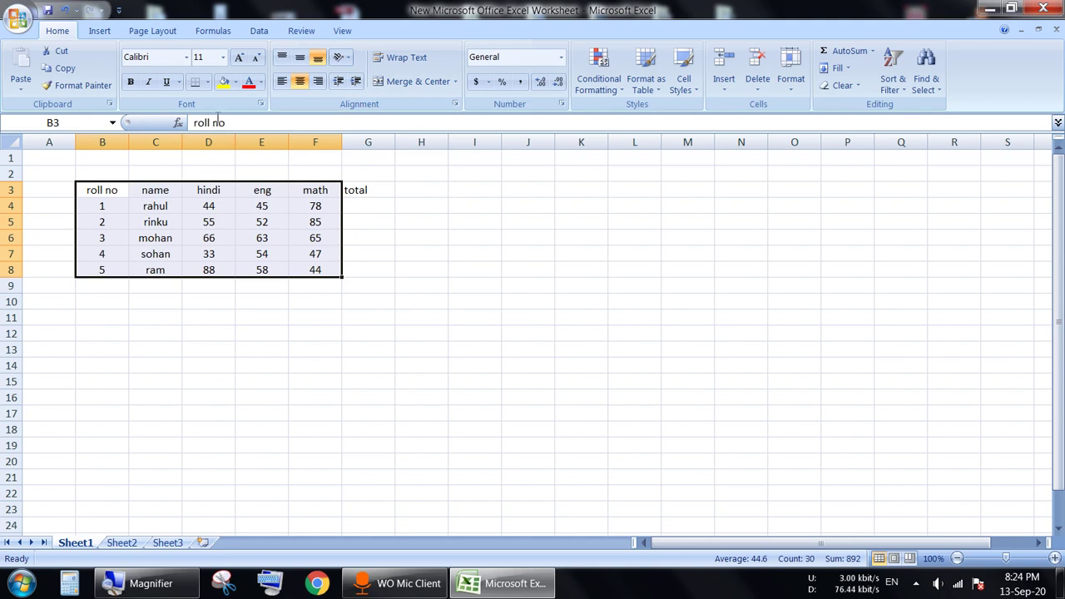
pyautogui.click(208, 82)
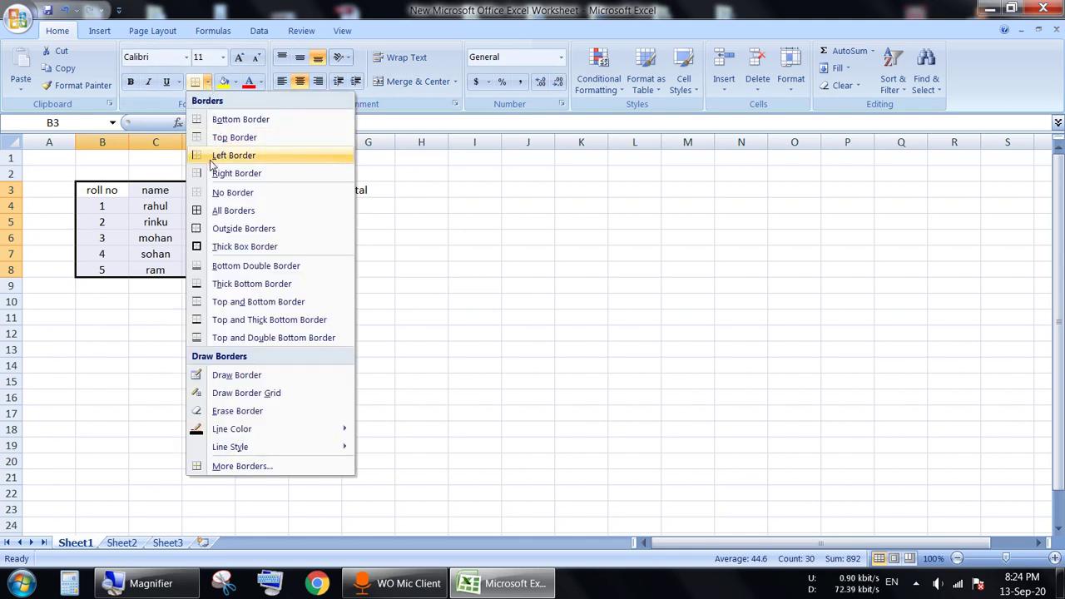
pyautogui.click(230, 210)
pyautogui.click(230, 355)
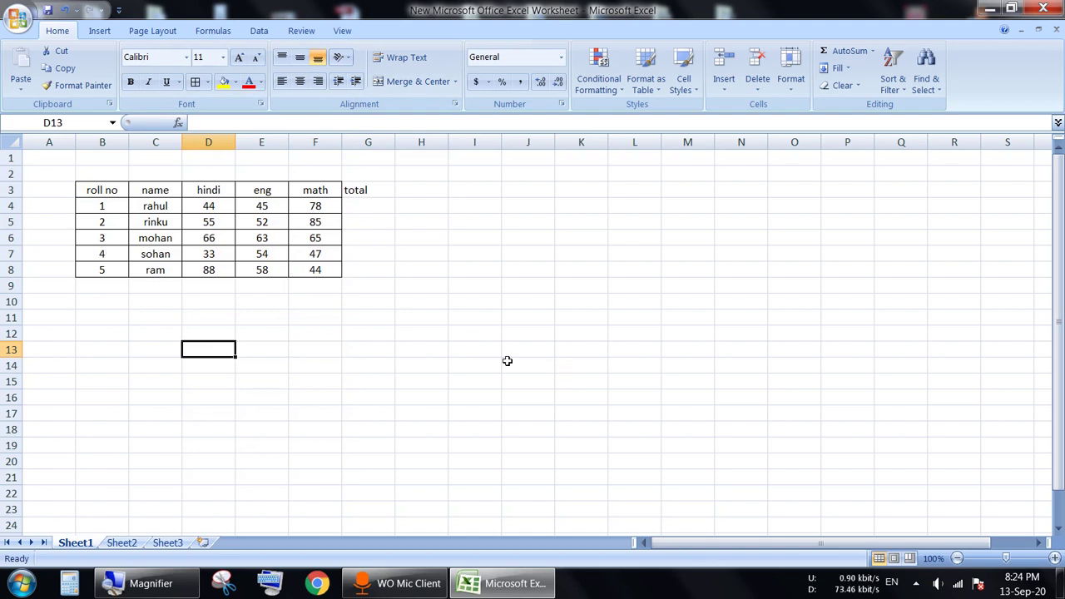
# - Delete the empty column A in front of the marks table
pyautogui.click(1055, 558)
pyautogui.click(1055, 559)
pyautogui.click(1055, 558)
pyautogui.click(1055, 558)
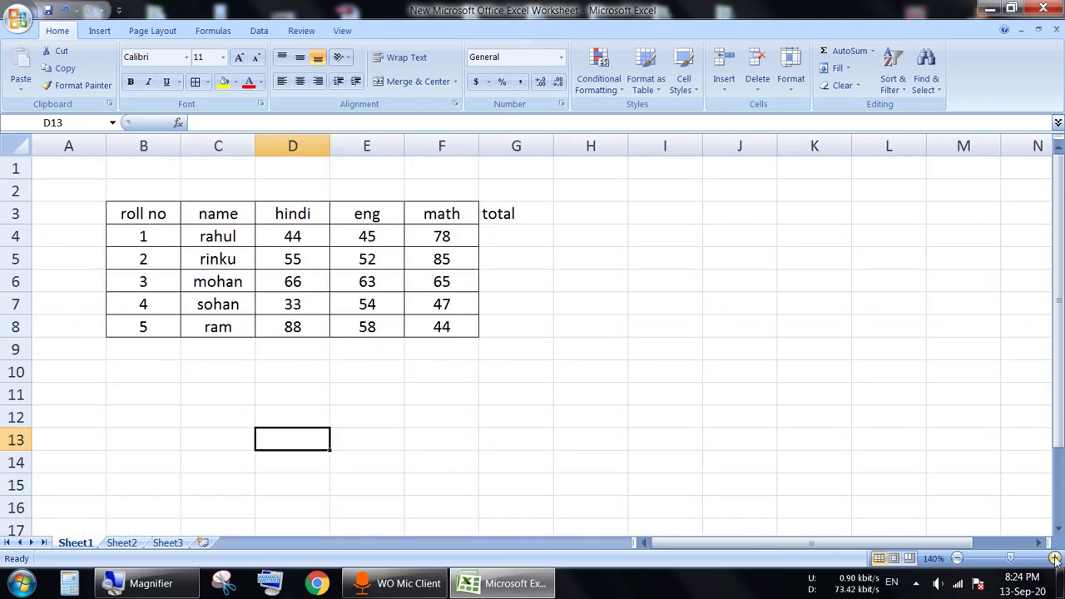
pyautogui.click(1055, 559)
pyautogui.click(1055, 559)
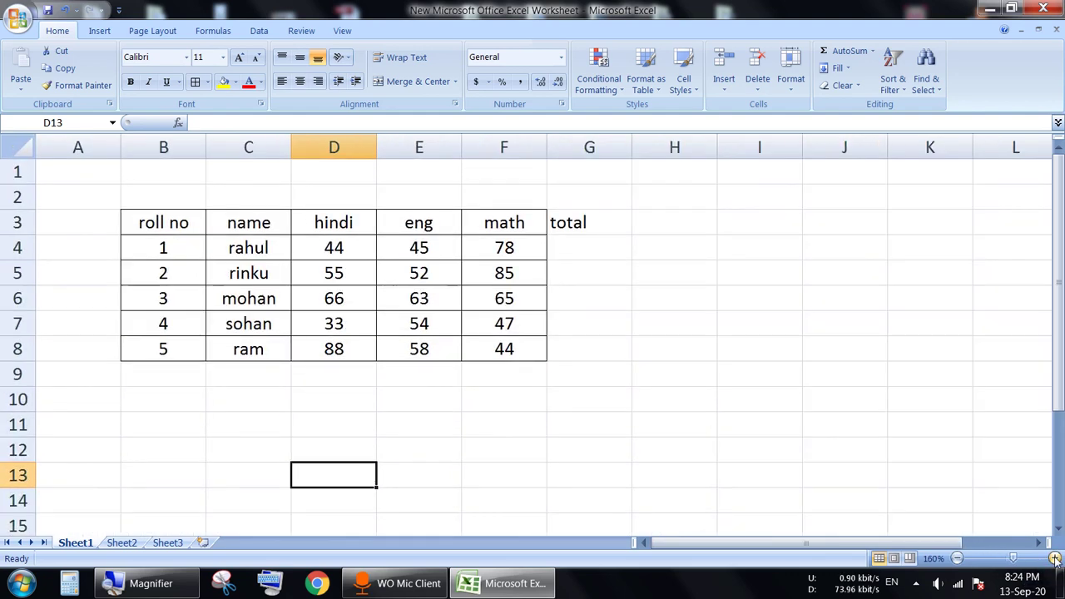
pyautogui.click(83, 159)
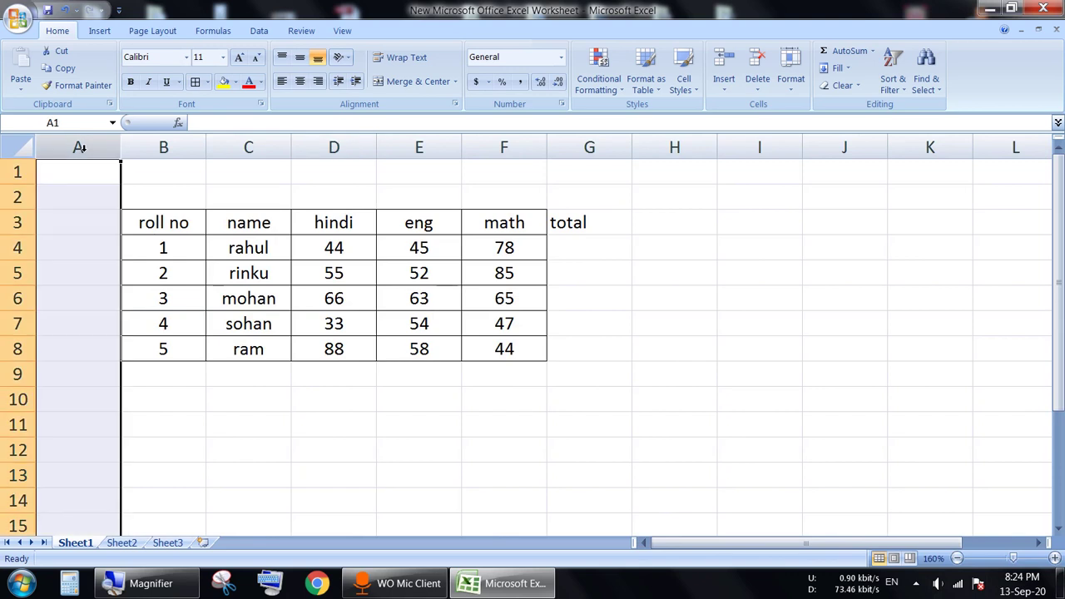
pyautogui.click(753, 75)
pyautogui.click(551, 374)
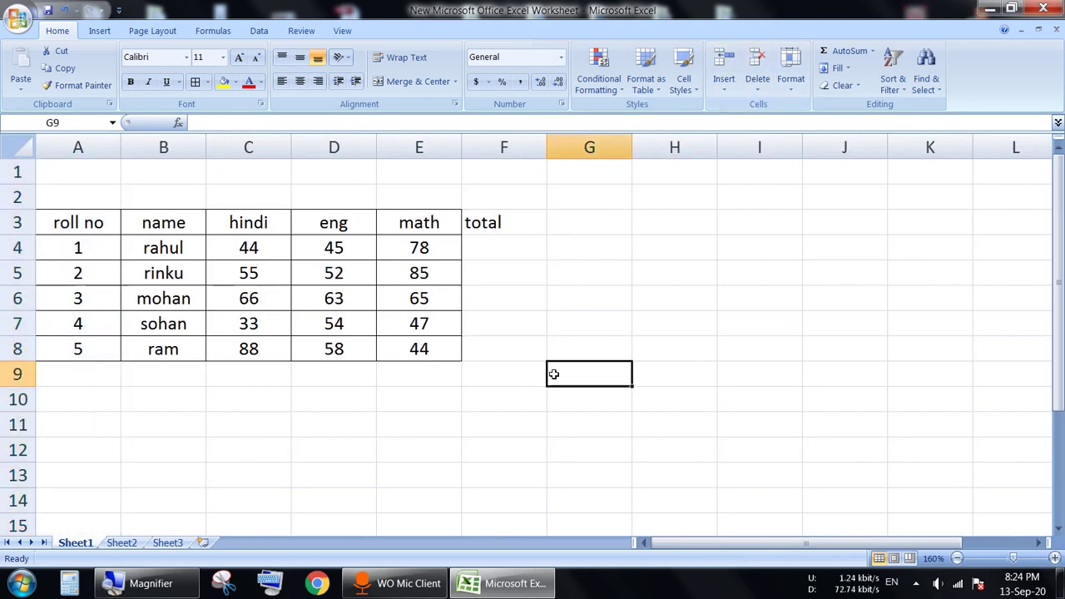
pyautogui.moveTo(97, 228); pyautogui.dragTo(378, 348)
pyautogui.click(373, 466)
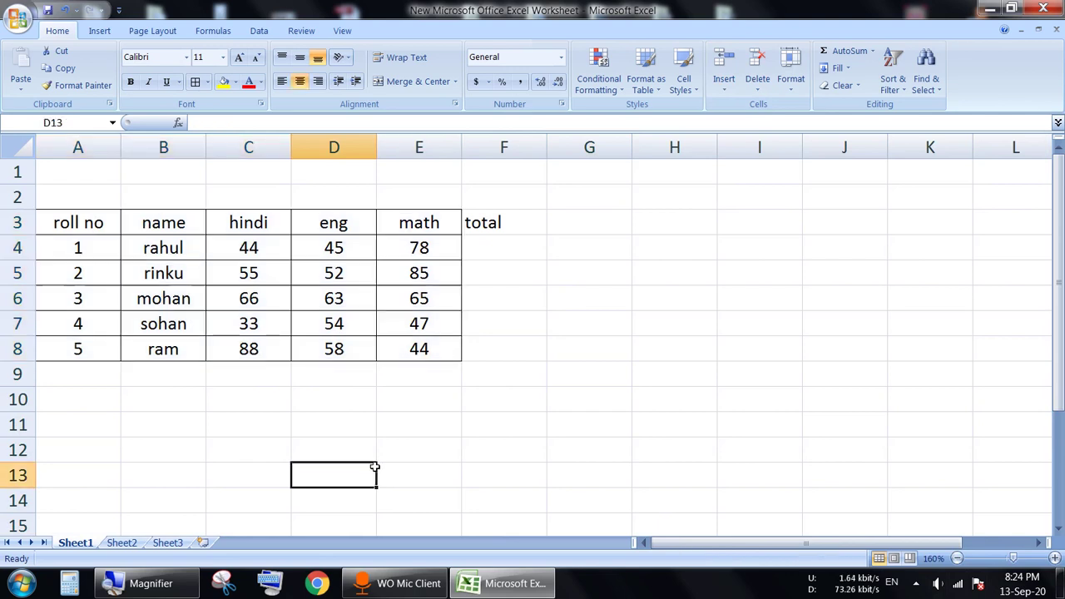
# - Change the total column's header in F3 to "total 1"
pyautogui.click(526, 223)
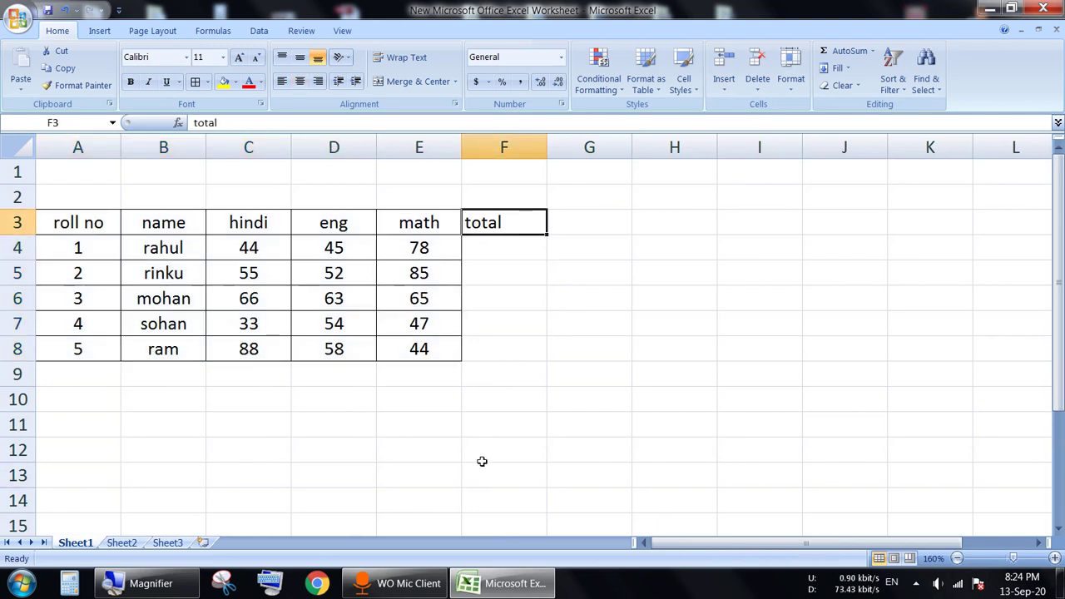
pyautogui.doubleClick(514, 223)
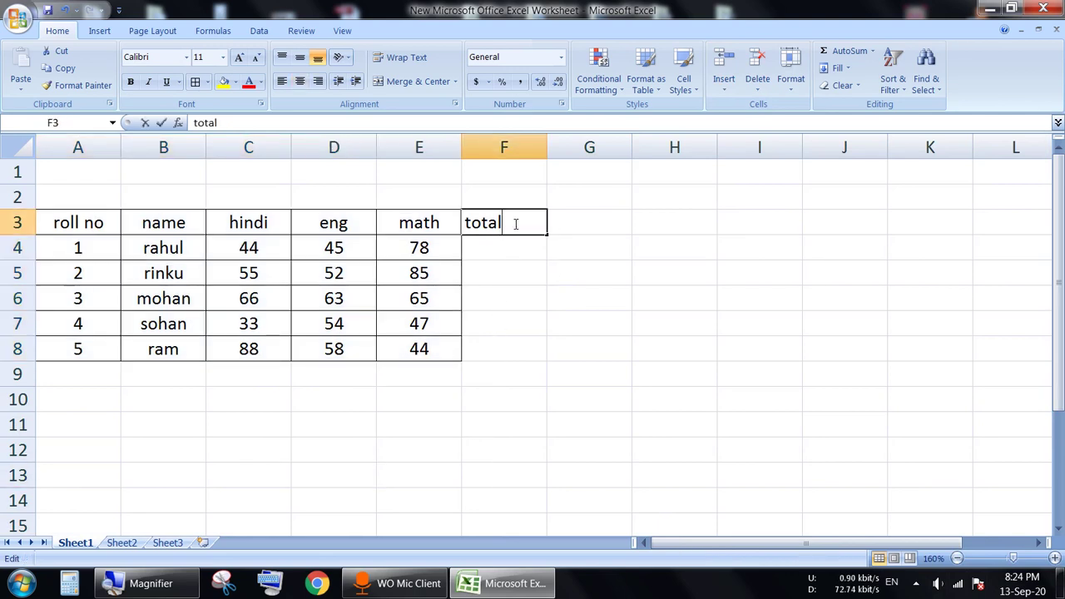
pyautogui.write('1')
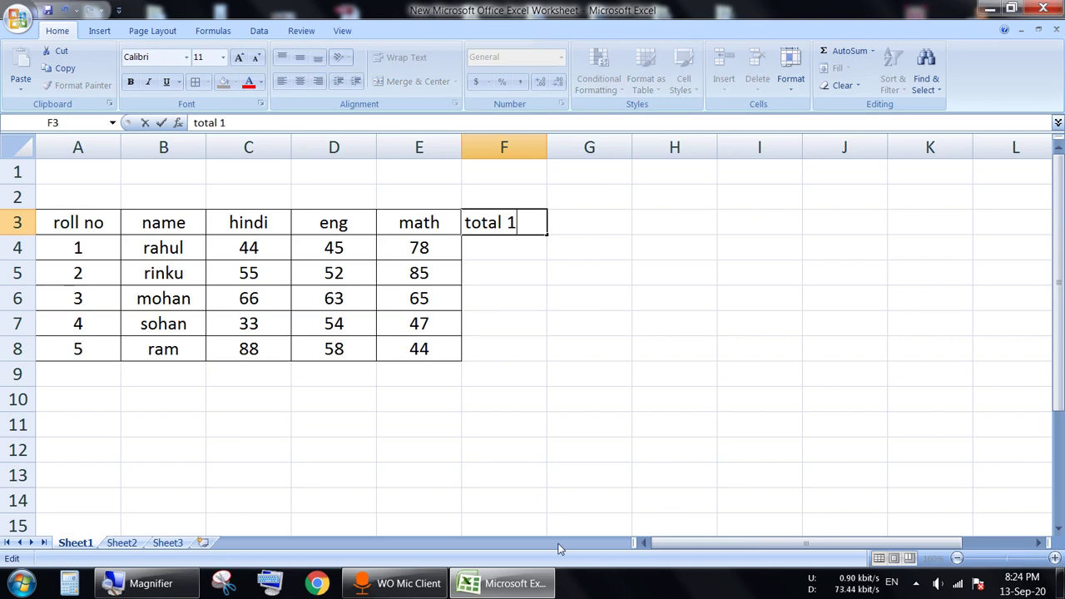
pyautogui.press('Return')
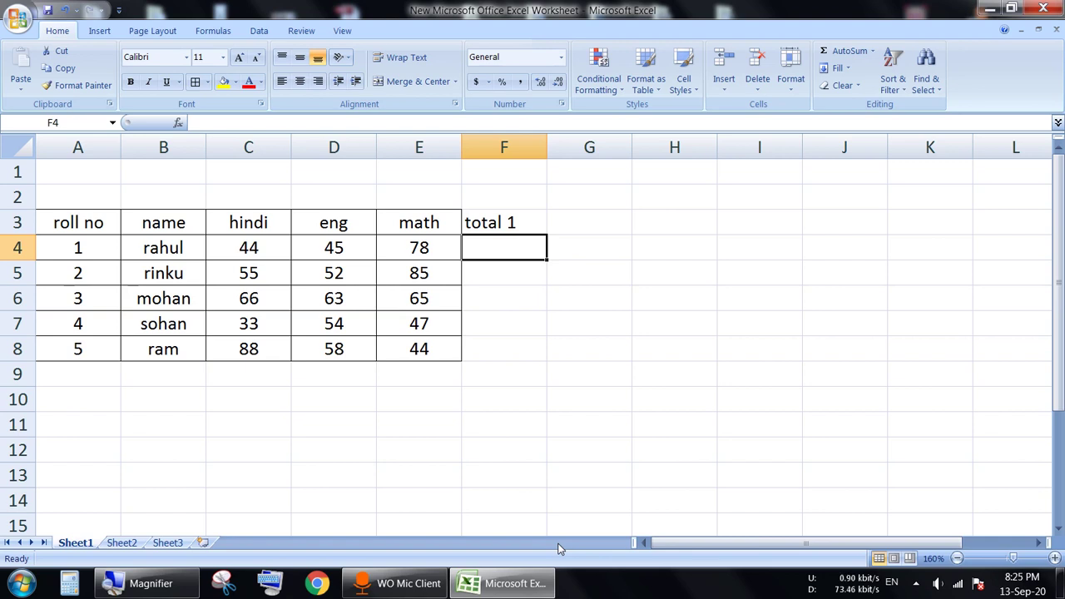
# - Enter the formula =44+45+78 in F4 to add up the first student's hindi, eng and math marks
pyautogui.write('=')
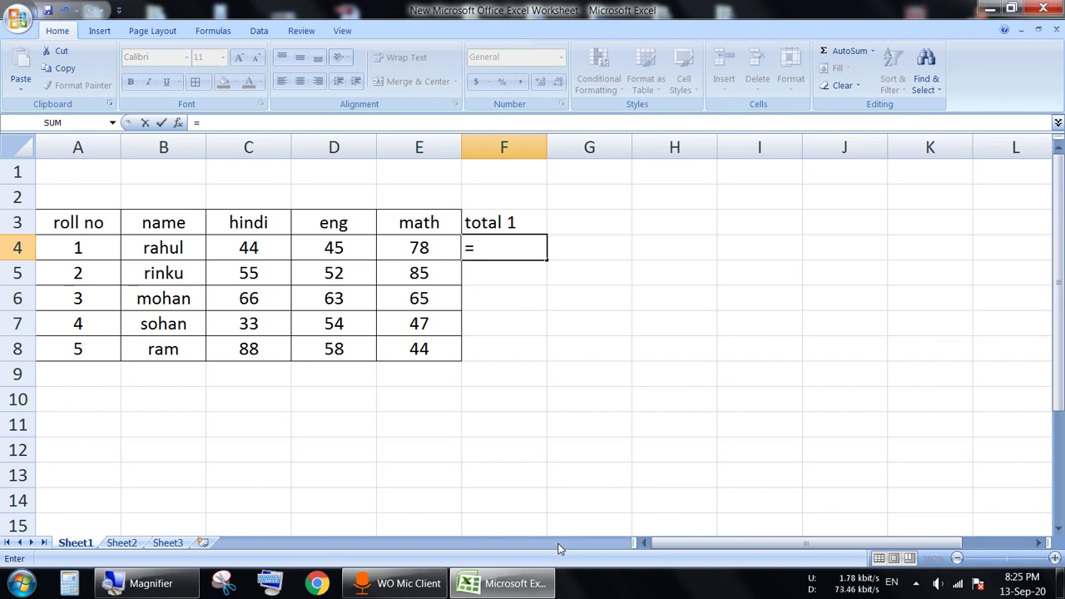
pyautogui.write('44+45')
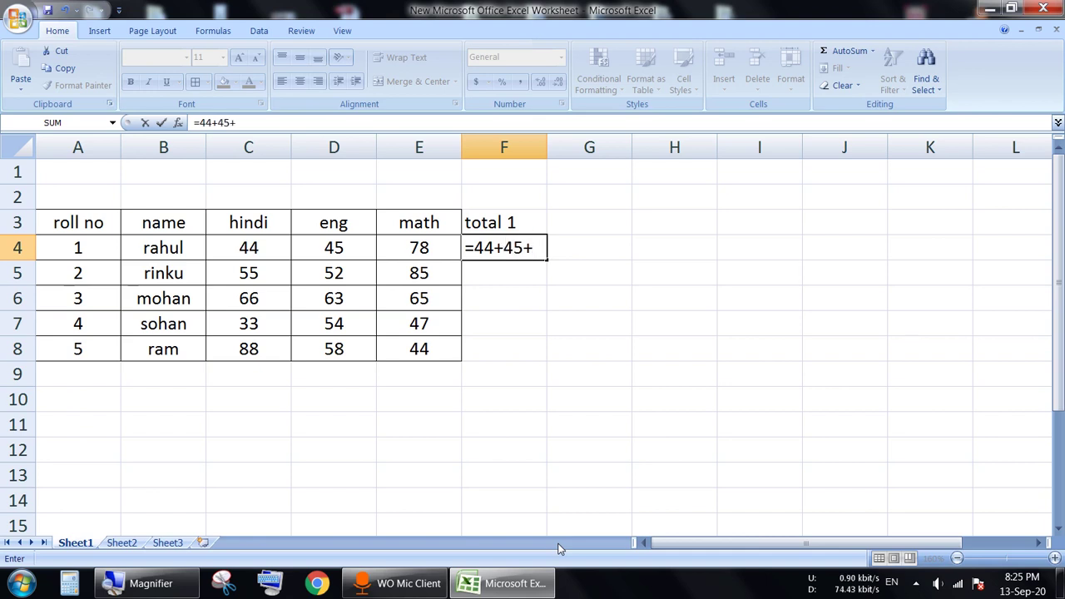
pyautogui.write('+78')
pyautogui.press('Return')
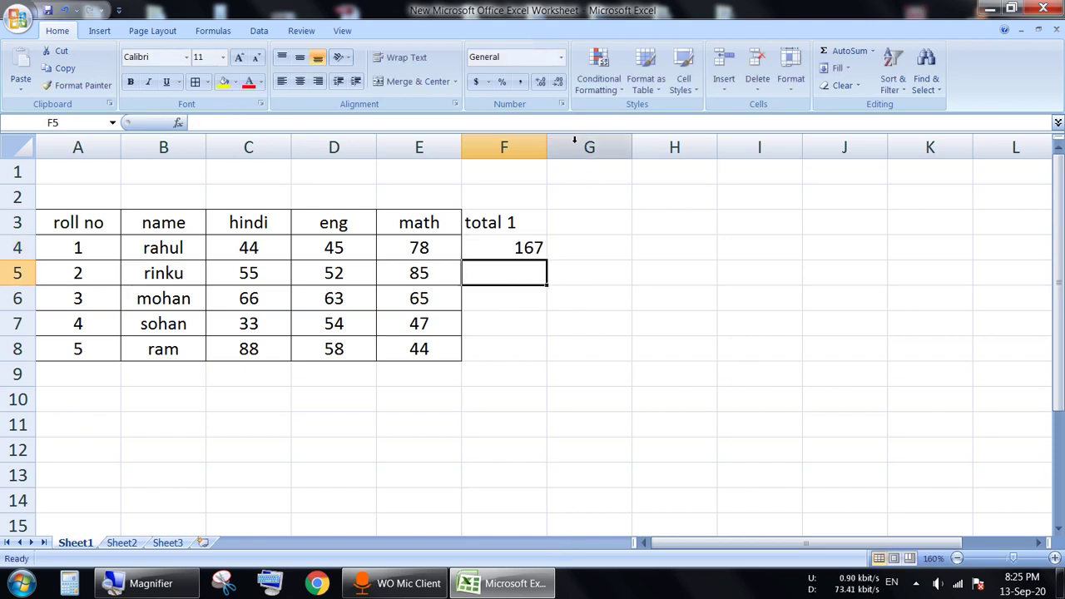
# - Widen column F slightly
pyautogui.moveTo(547, 152); pyautogui.dragTo(586, 152)
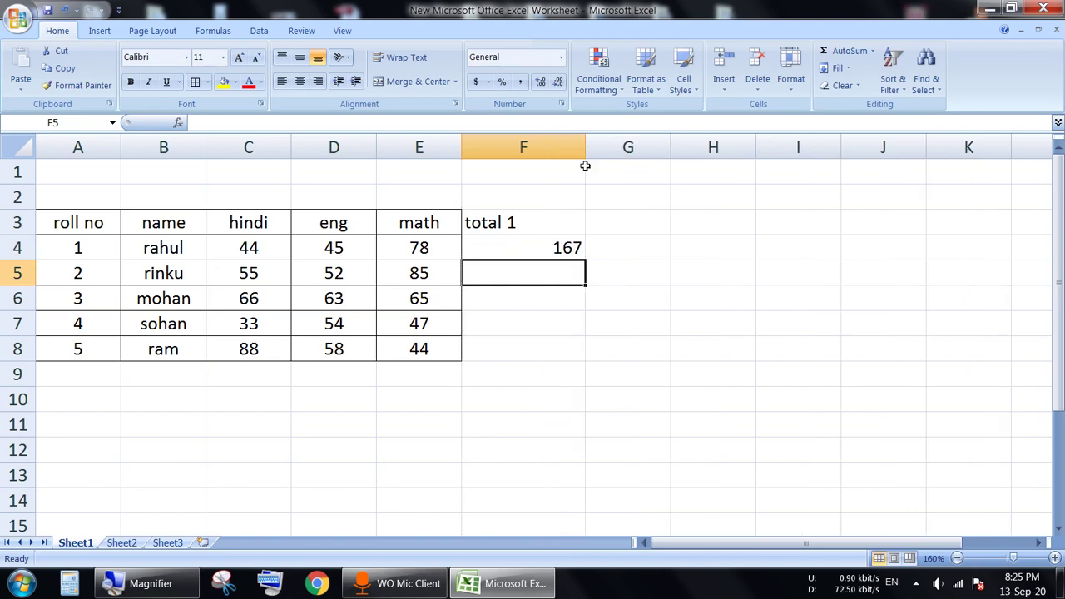
pyautogui.click(521, 247)
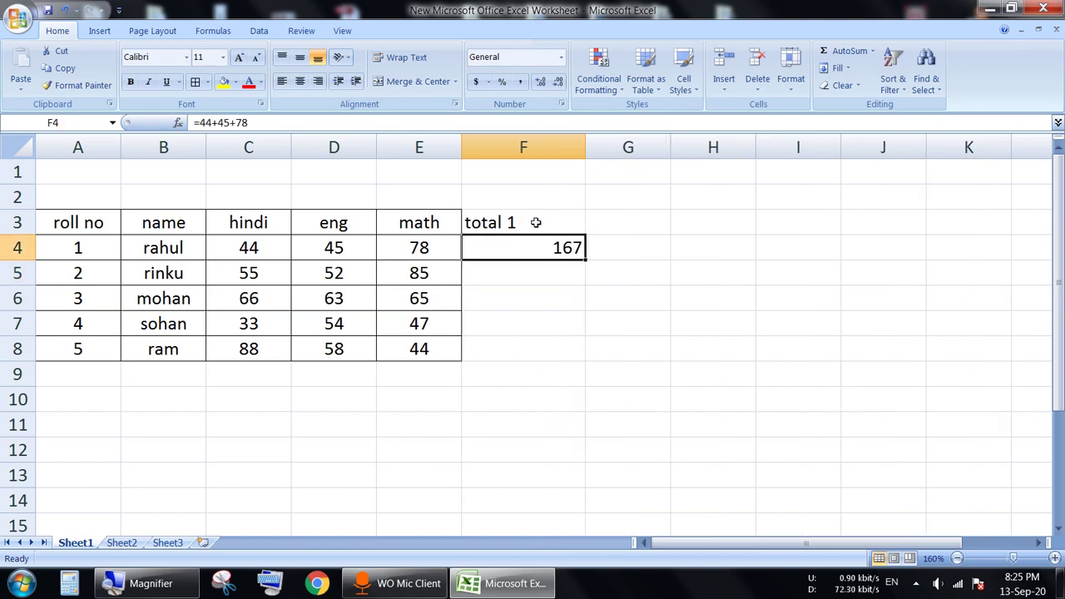
# - Centre the total 1 column cells F3:F8 and apply All Borders to them
pyautogui.moveTo(542, 212); pyautogui.dragTo(537, 345)
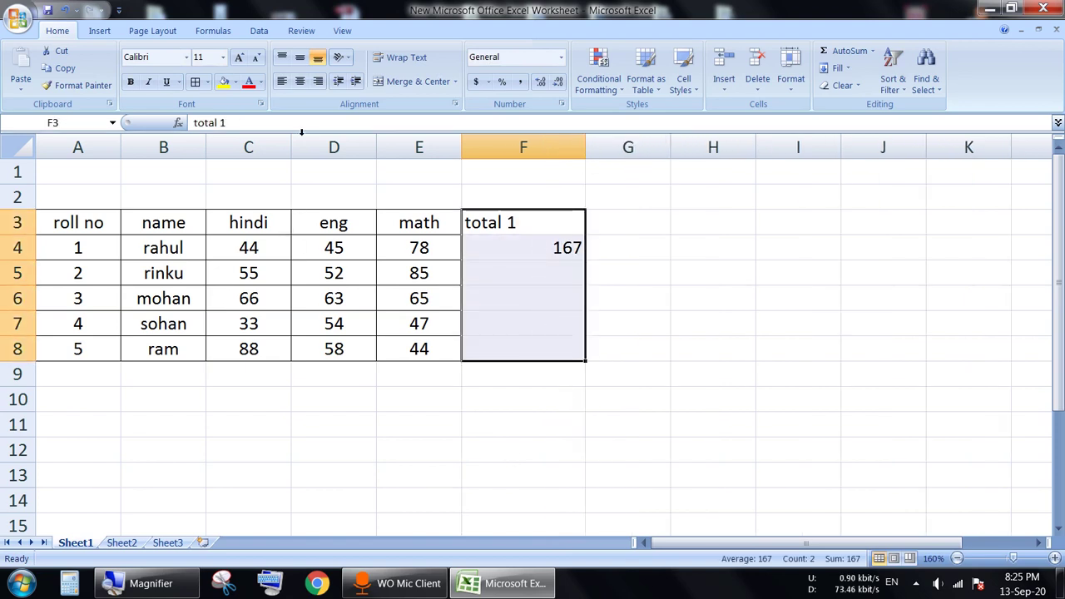
pyautogui.click(299, 81)
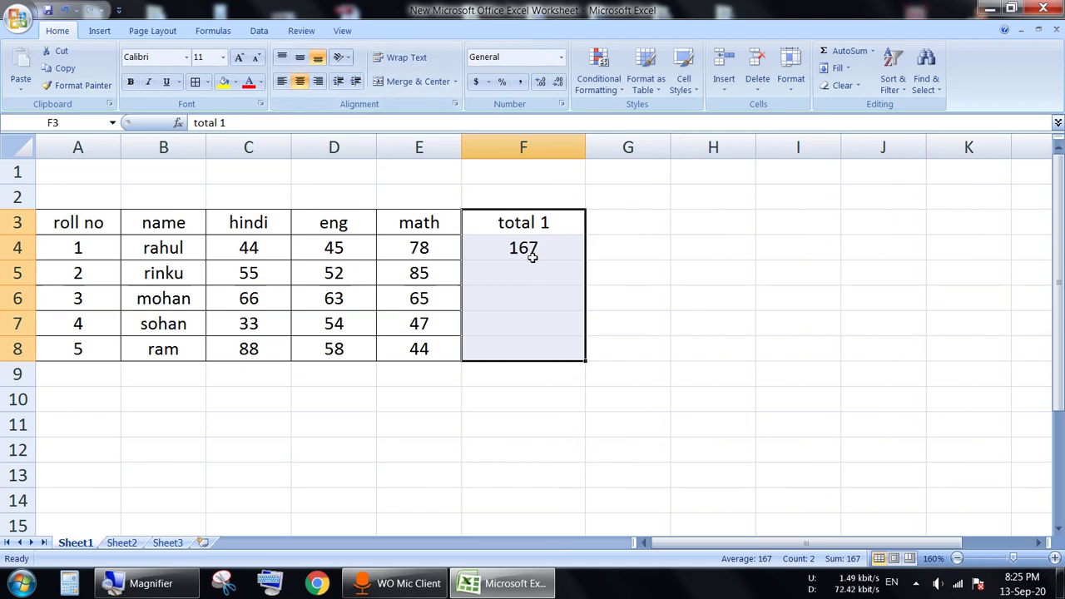
pyautogui.click(197, 83)
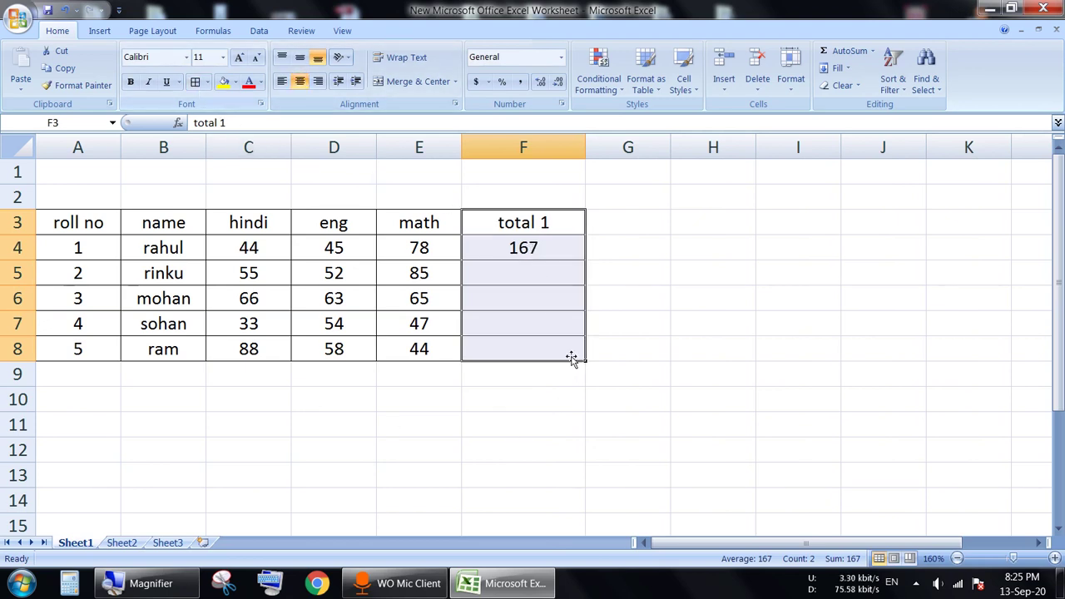
# - Enter the formula =55+52+85 in F5 to add up the second student's hindi, eng and math marks
pyautogui.click(560, 274)
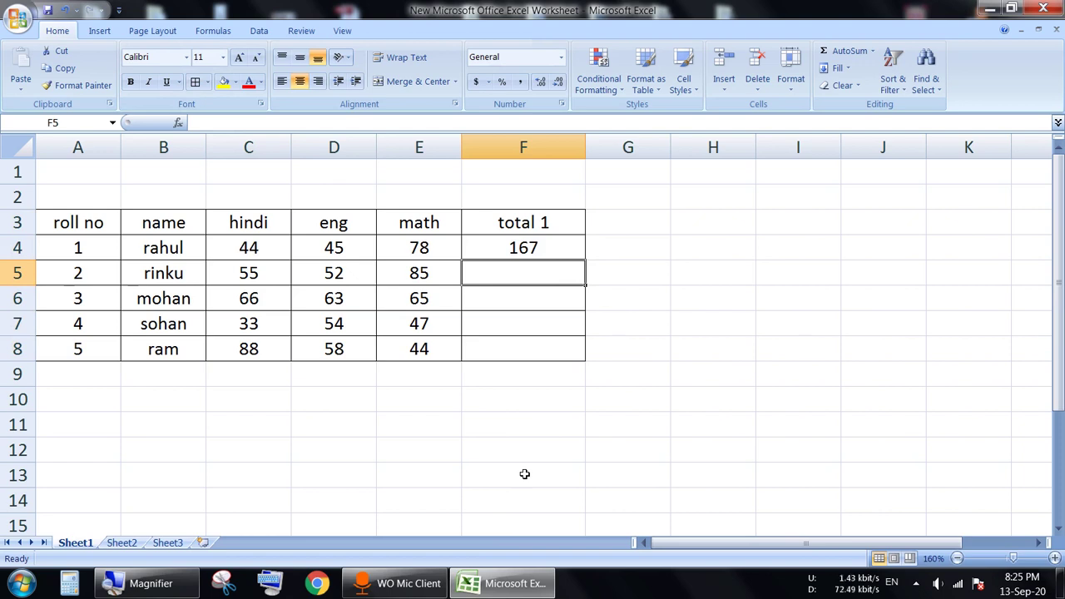
pyautogui.write('=')
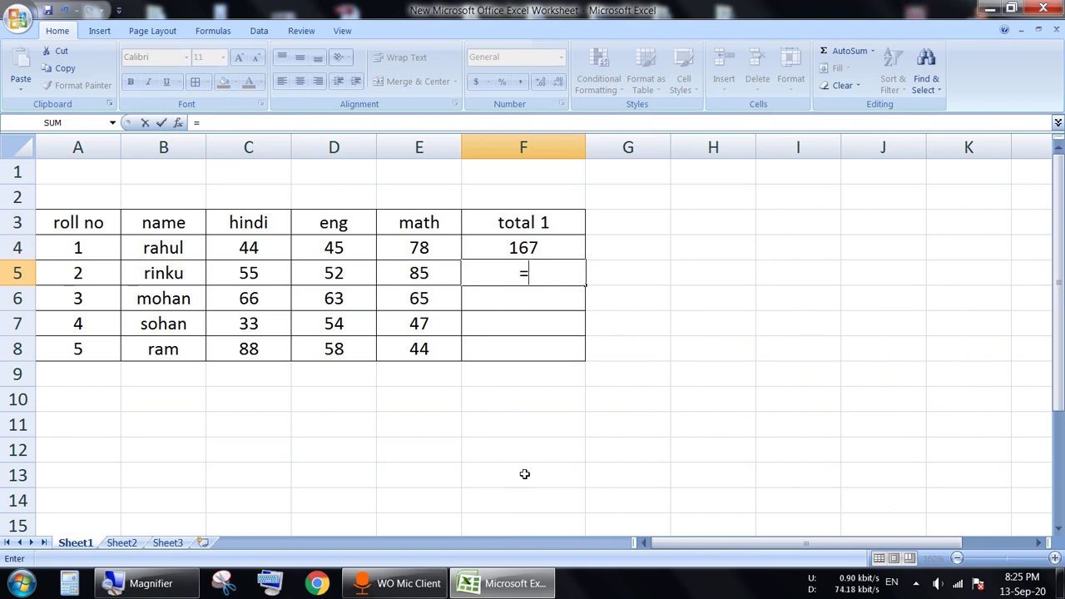
pyautogui.write('55+')
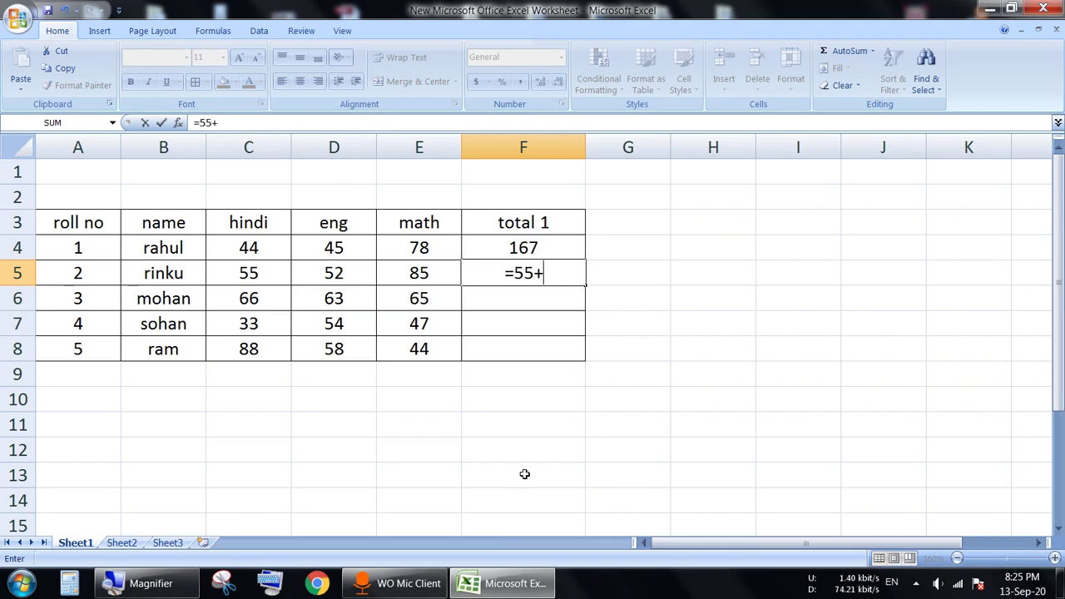
pyautogui.write('52')
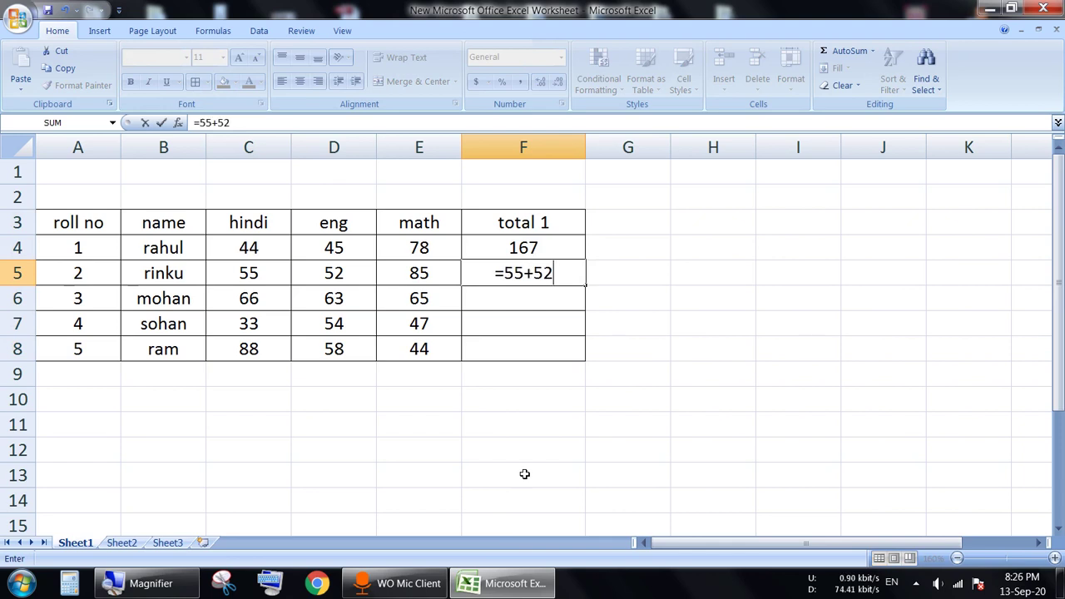
pyautogui.write('+')
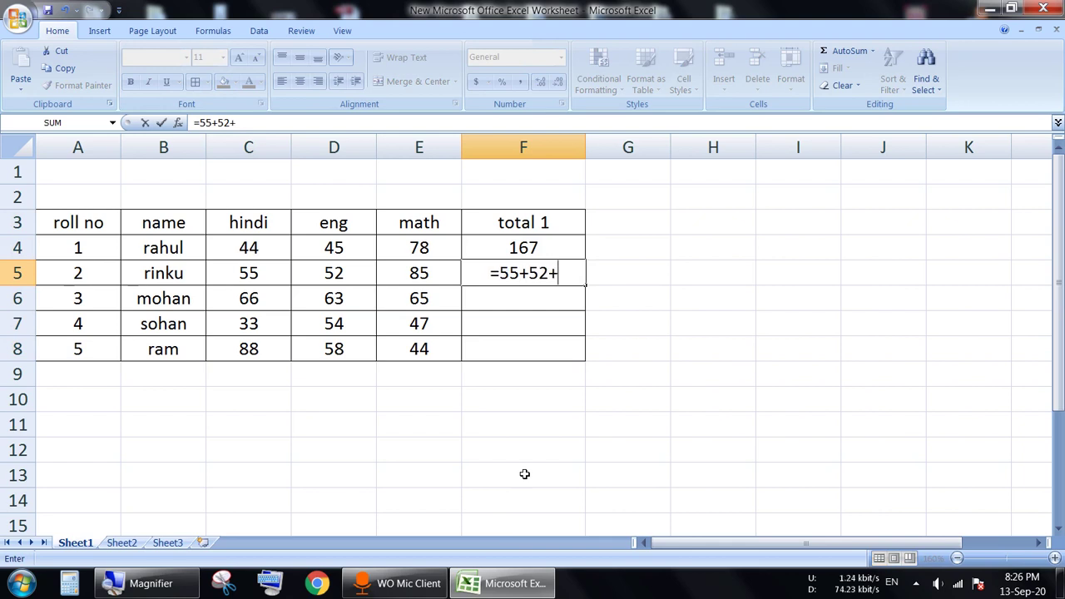
pyautogui.write('85')
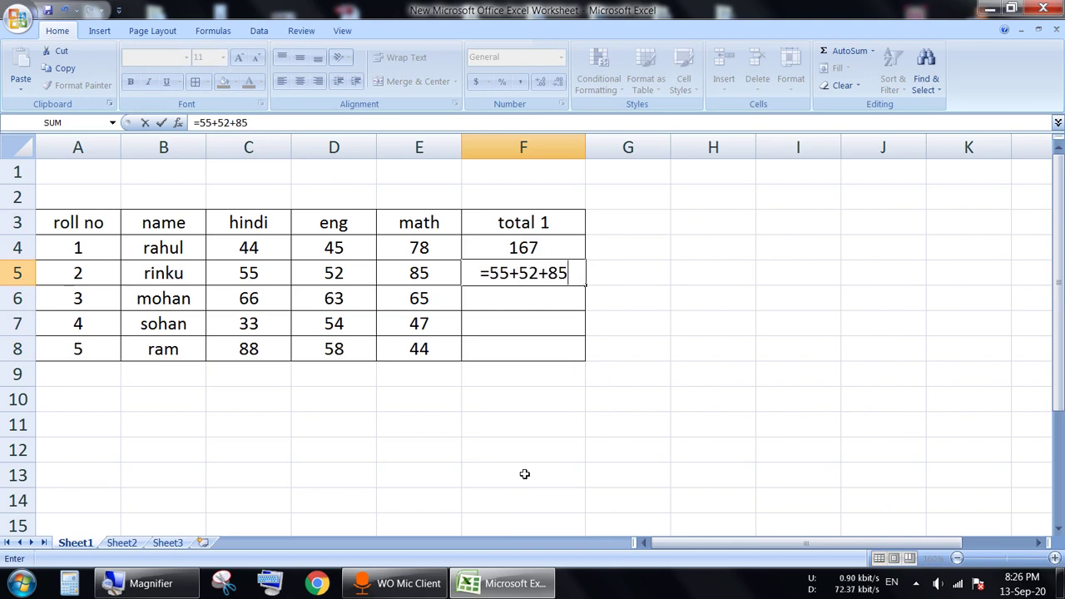
pyautogui.press('Return')
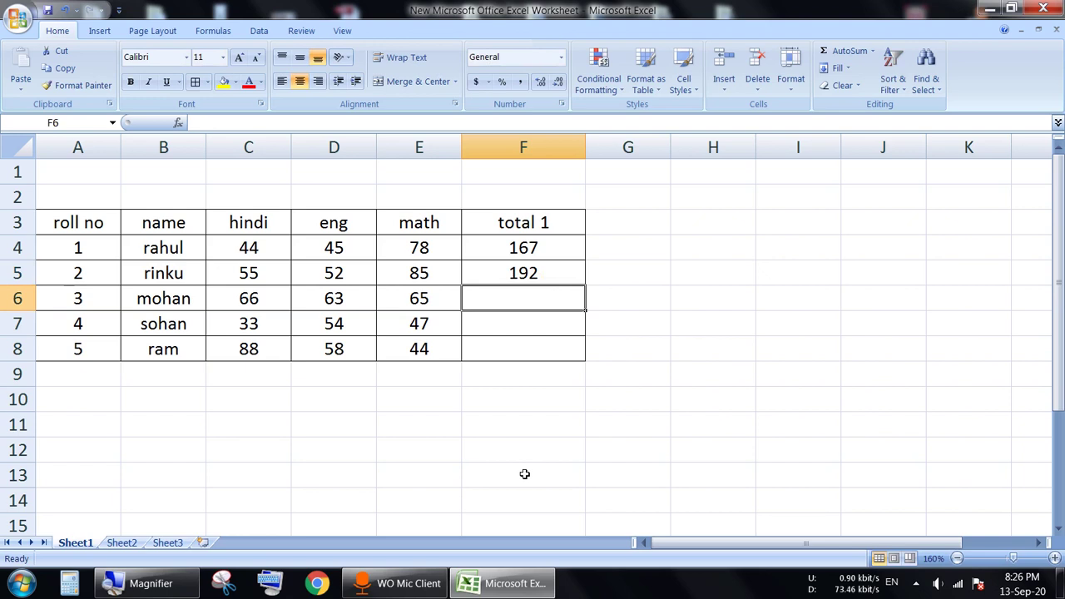
# - Add the header "total 2" in G3, keeping the current Windows color scheme with the option to be asked again
pyautogui.press('Up')
pyautogui.press('Up')
pyautogui.press('Up')
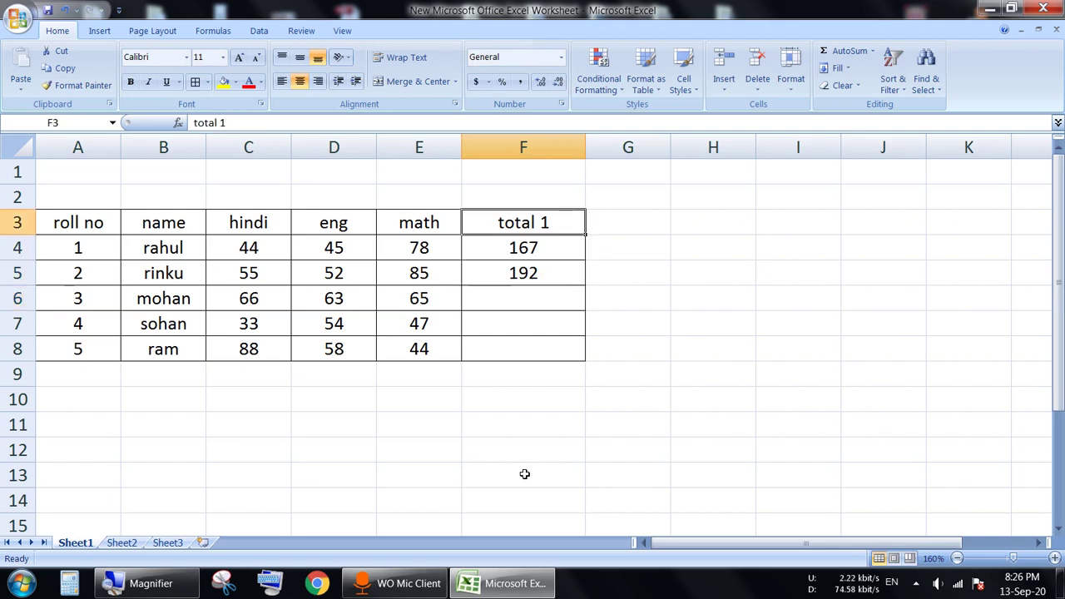
pyautogui.press('Right')
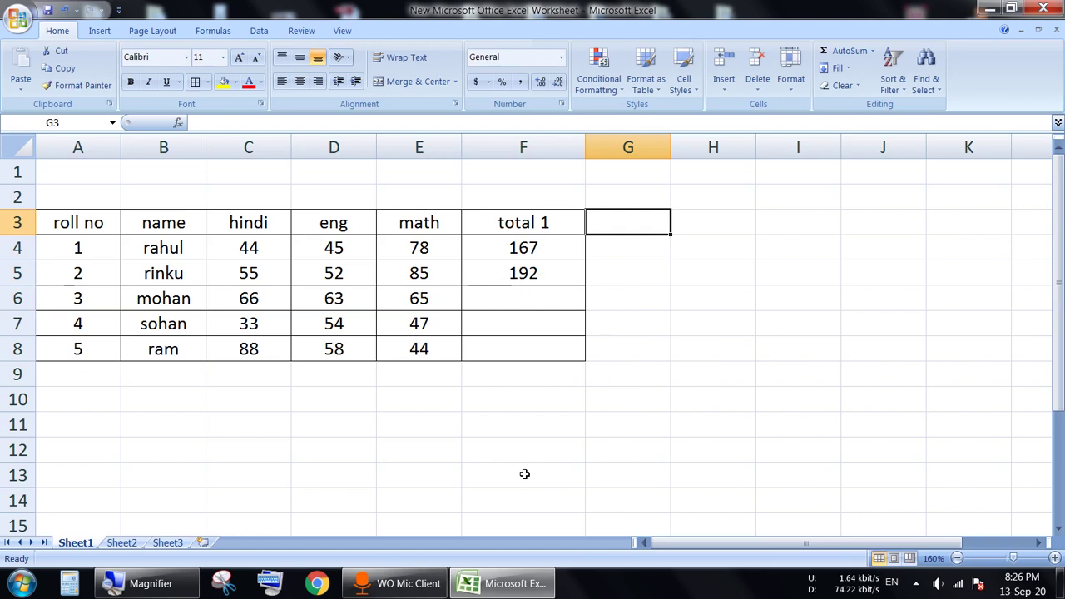
pyautogui.write('total')
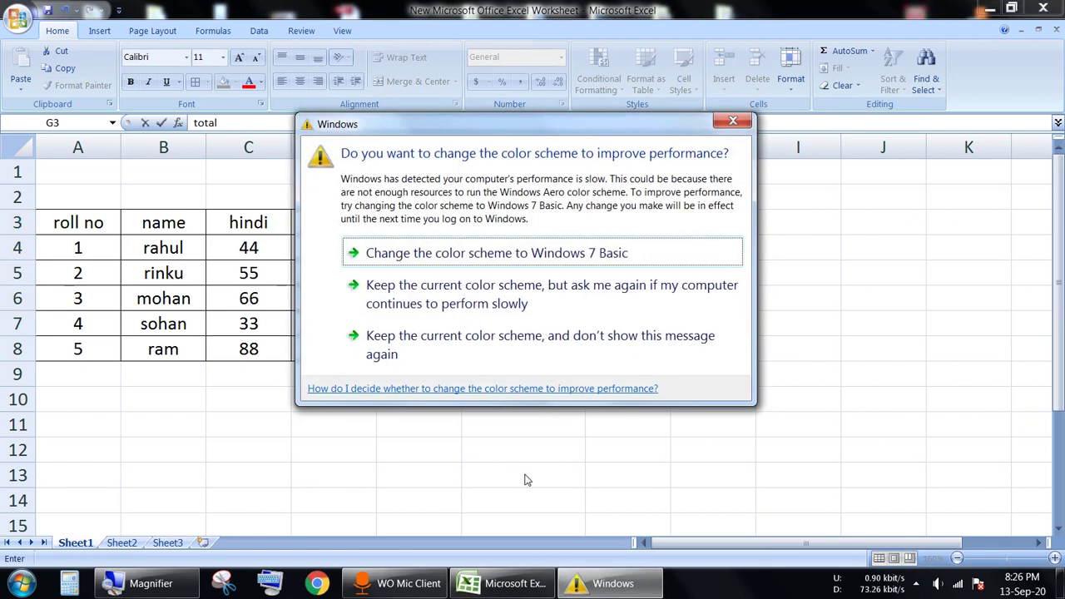
pyautogui.click(659, 294)
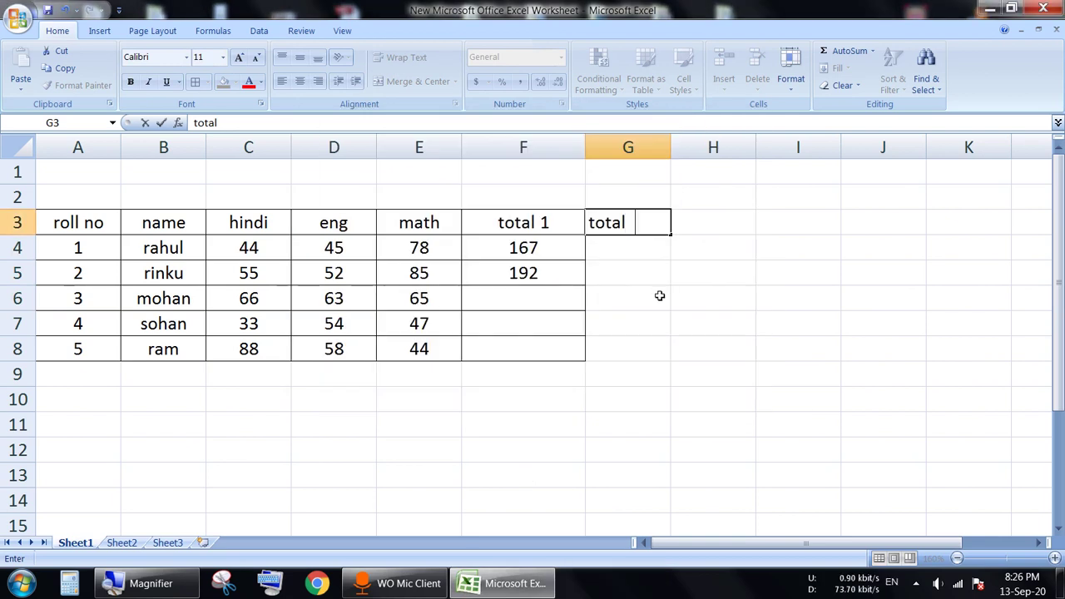
pyautogui.write('2')
pyautogui.press('Return')
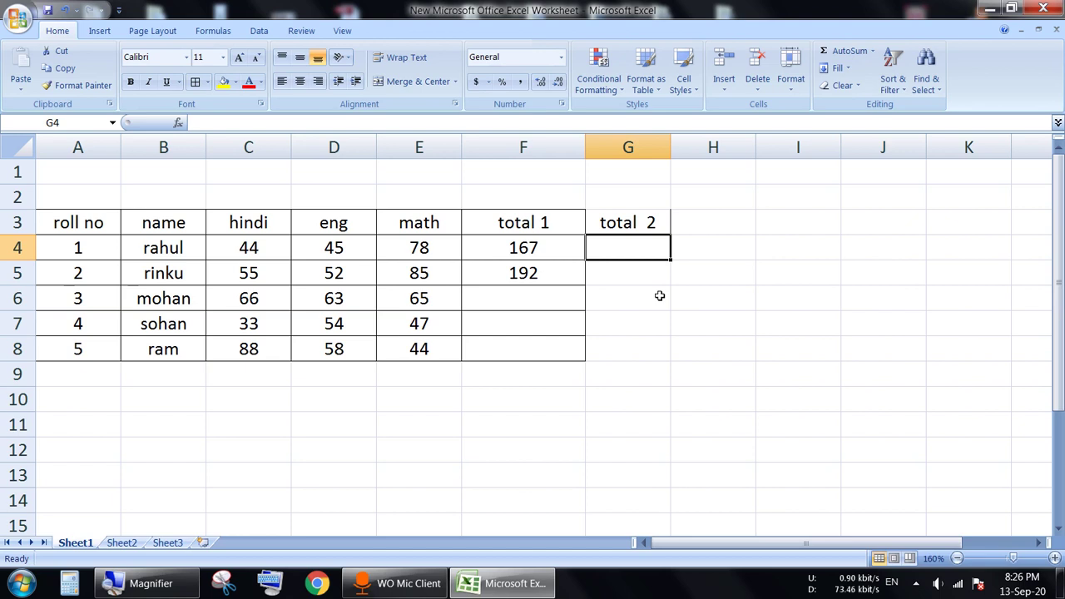
# - Enter the cell-reference formula =C4+D4+E4 in G4 to total the first student's marks
pyautogui.write('=')
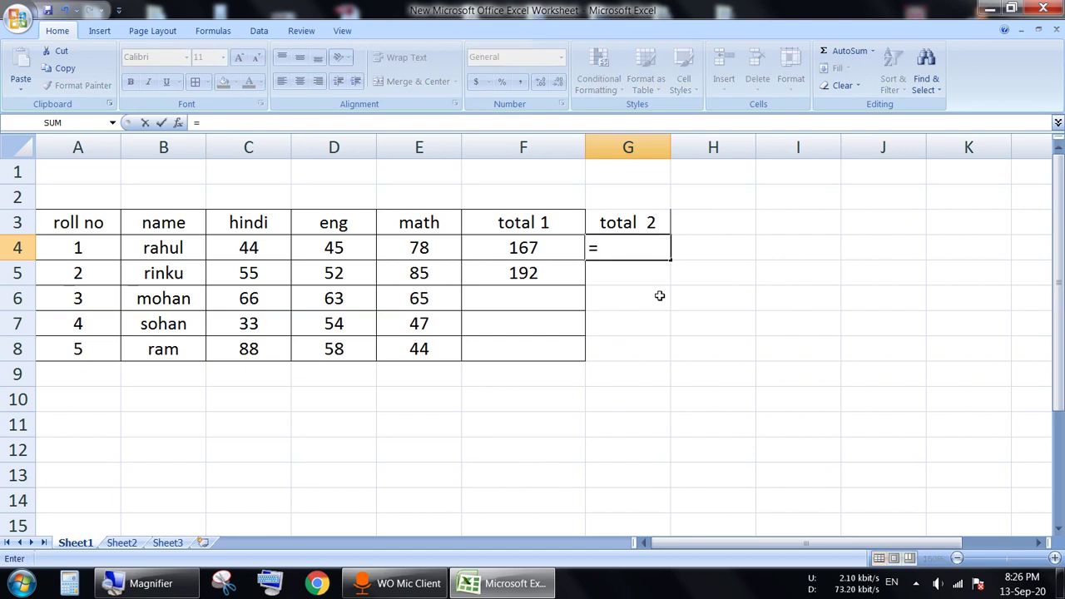
pyautogui.click(262, 248)
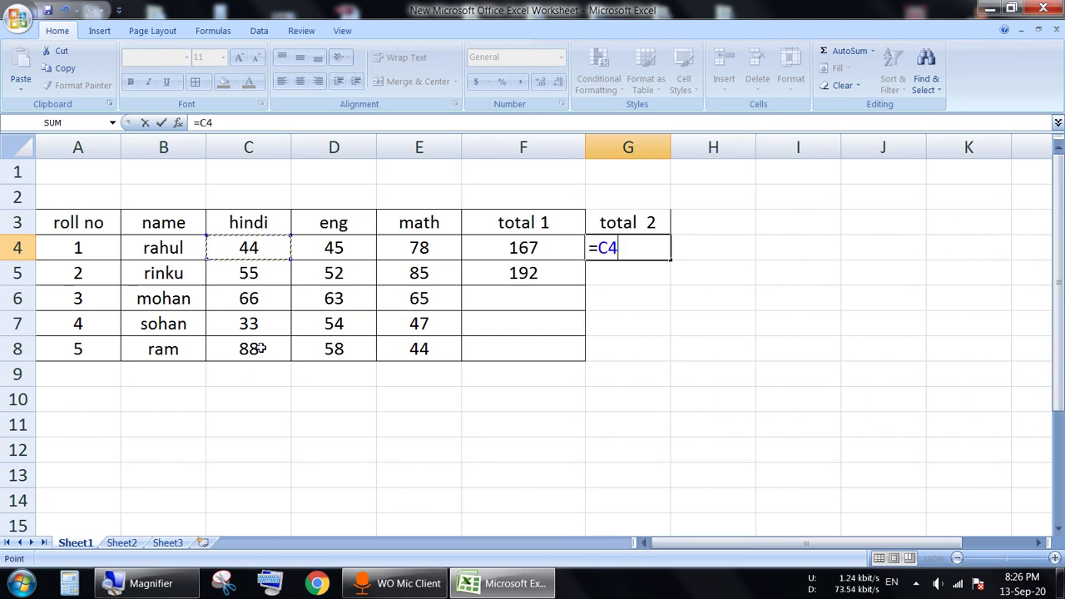
pyautogui.write('+')
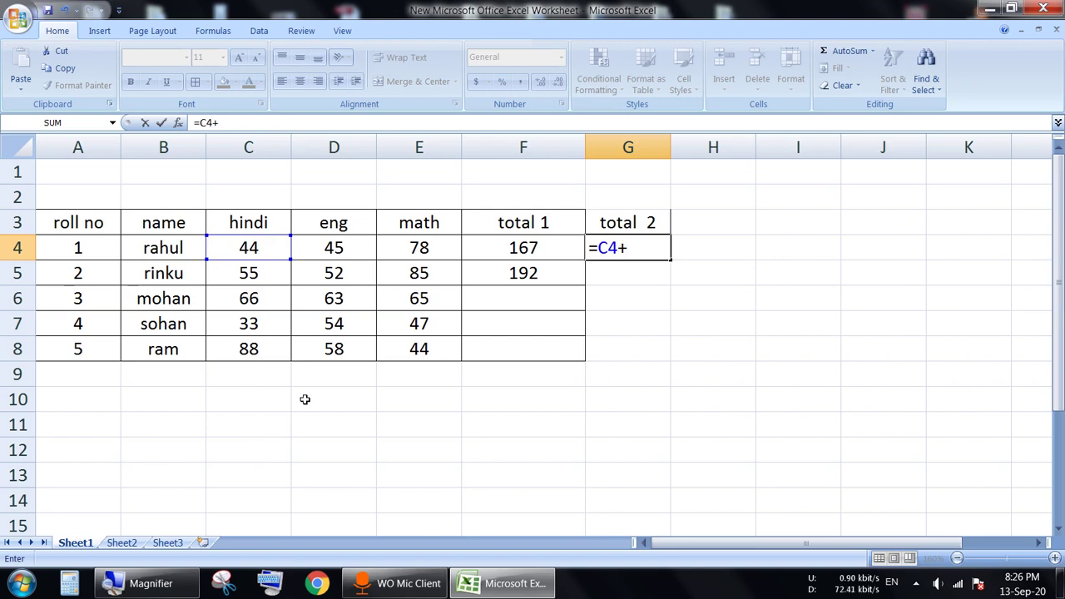
pyautogui.click(330, 251)
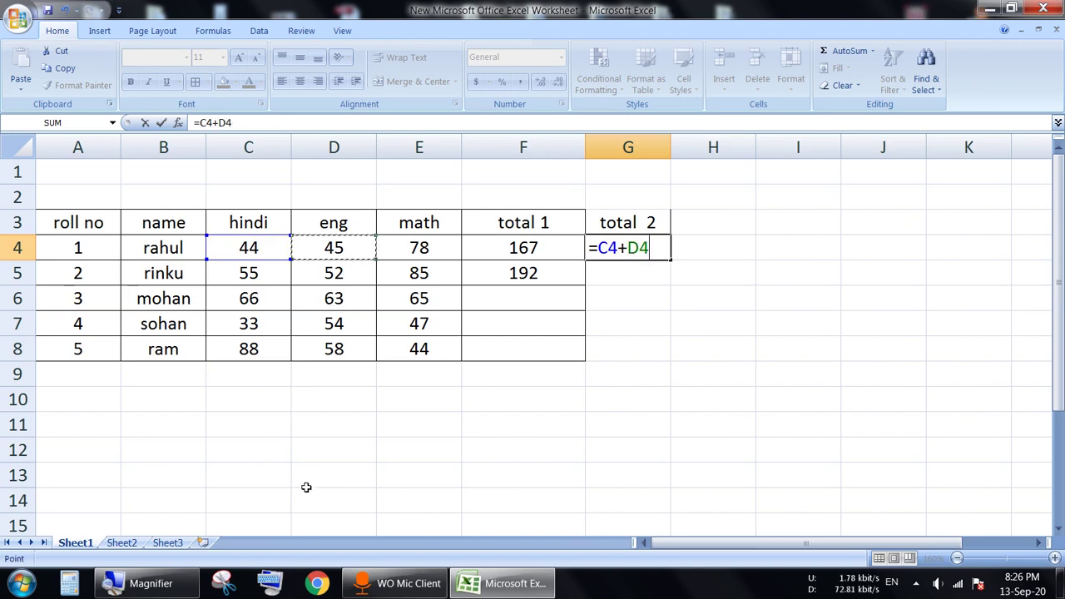
pyautogui.write('+')
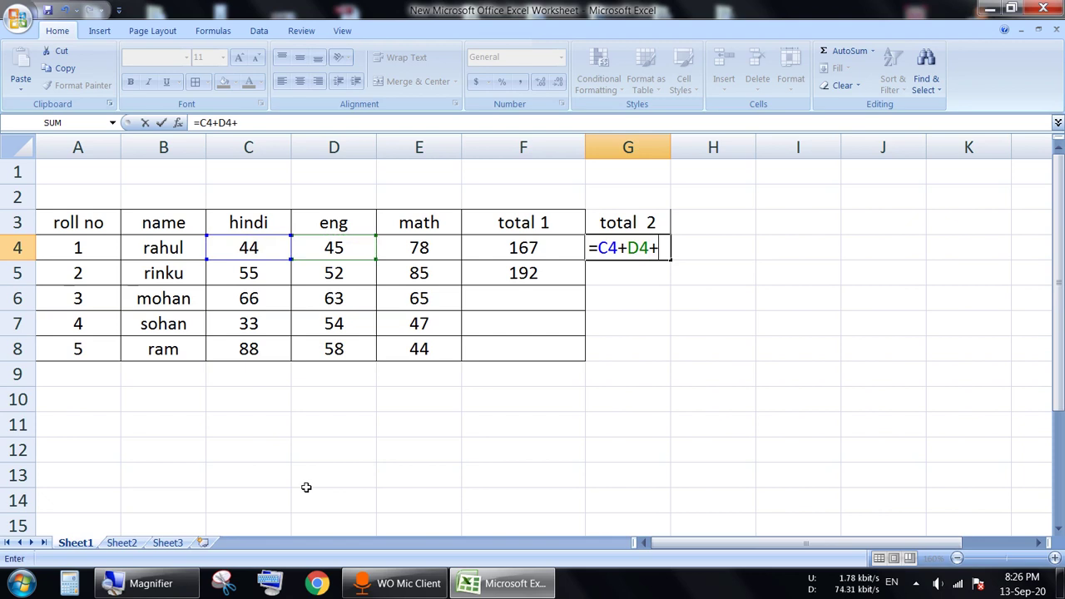
pyautogui.click(419, 247)
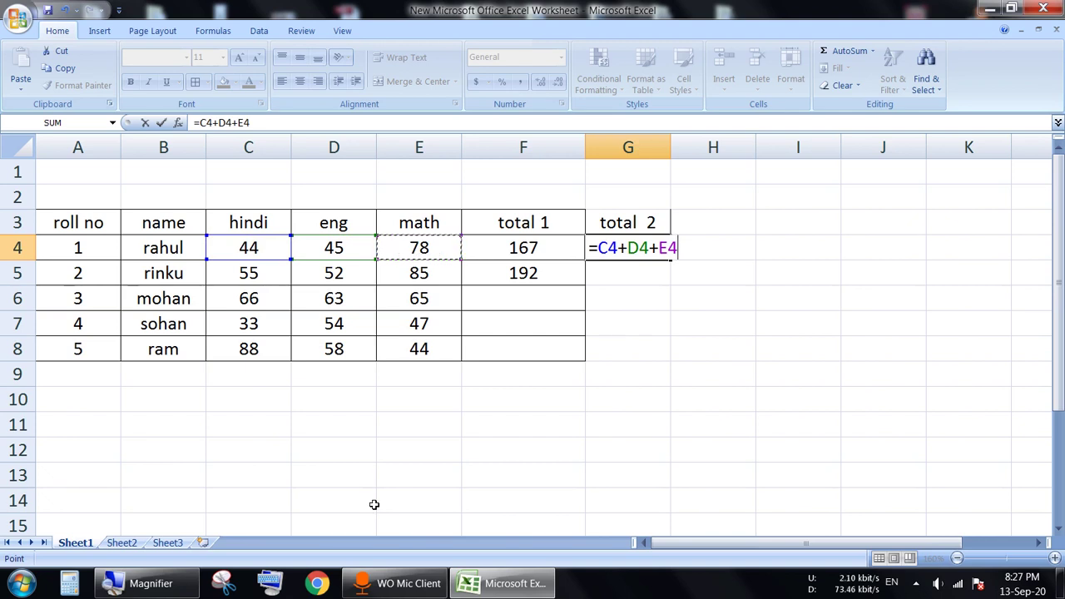
pyautogui.press('Return')
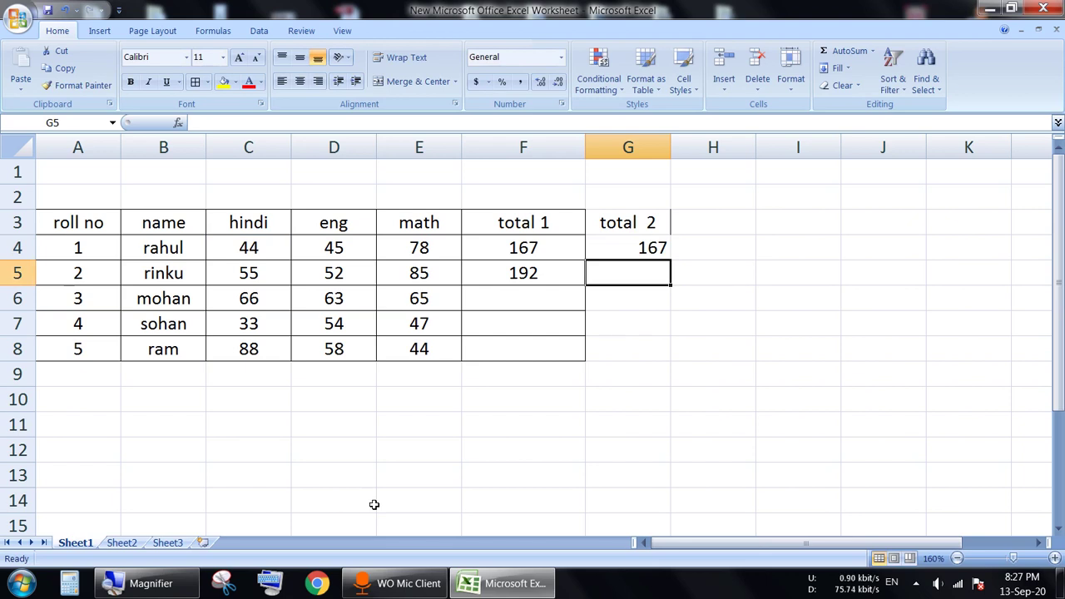
# - Enter the cell-reference formula =C5+D5+E5 in G5 to total the second student's marks
pyautogui.write('=')
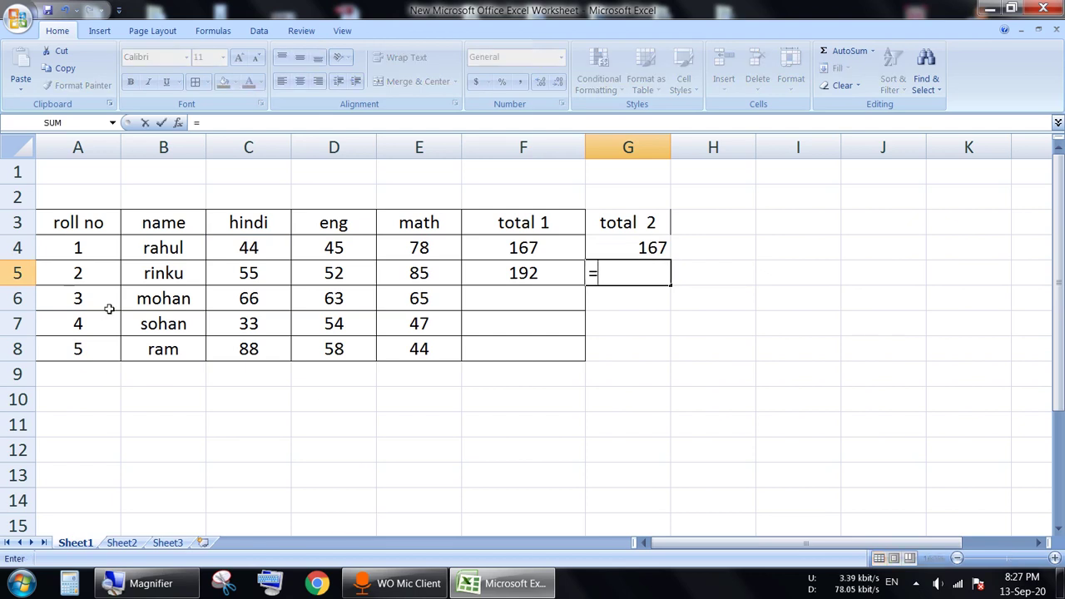
pyautogui.click(240, 273)
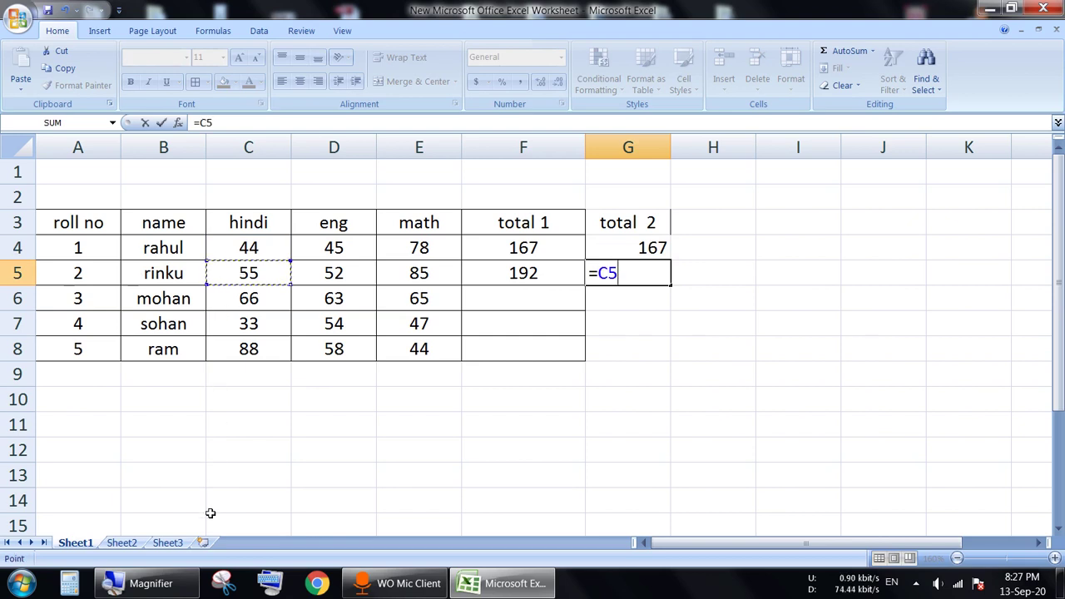
pyautogui.write('+')
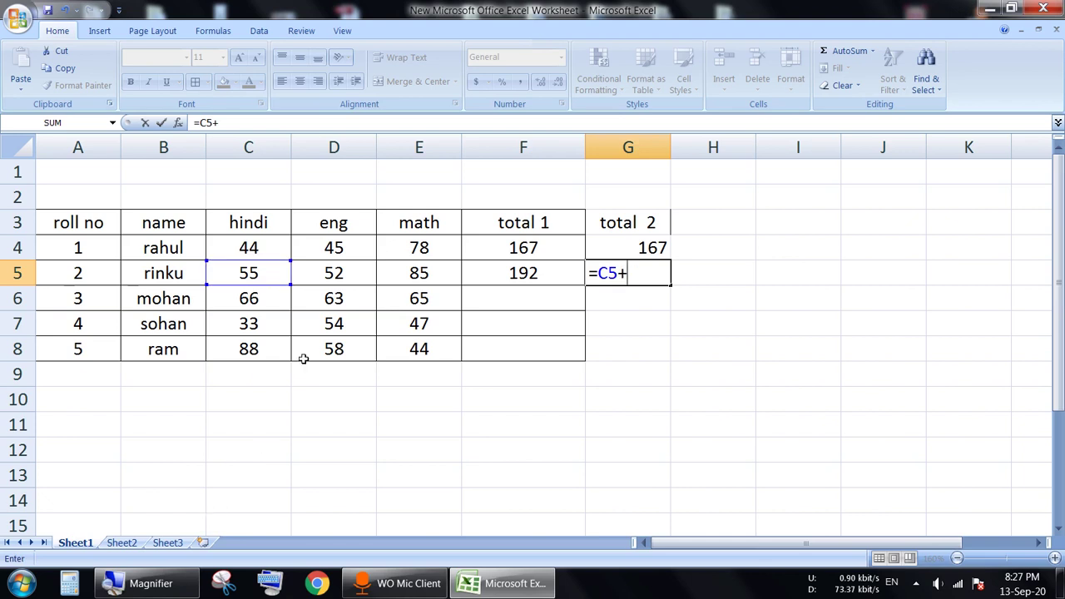
pyautogui.click(337, 273)
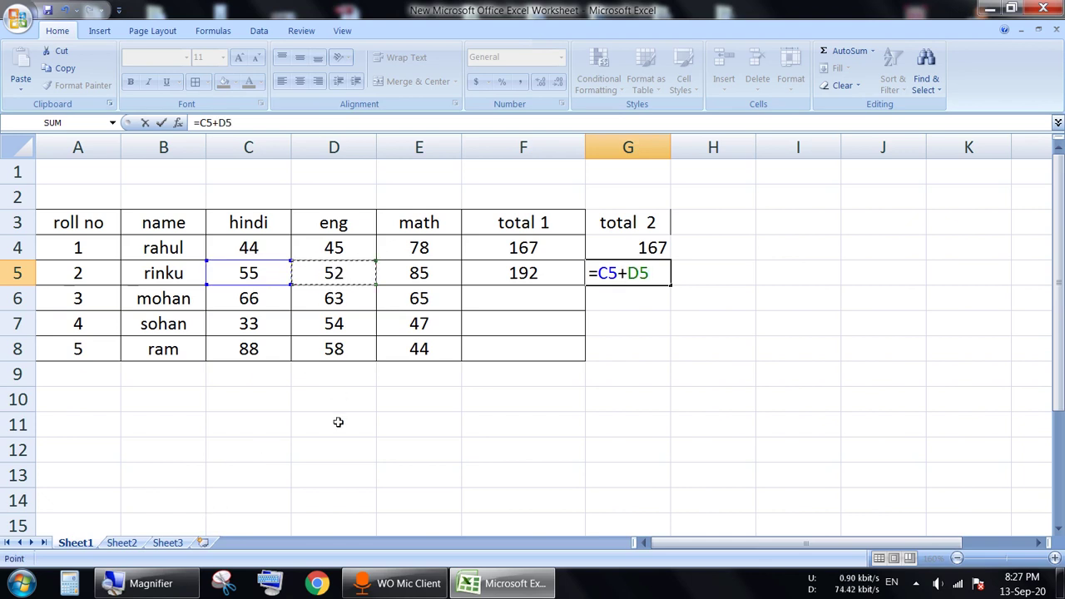
pyautogui.write('+')
pyautogui.click(421, 275)
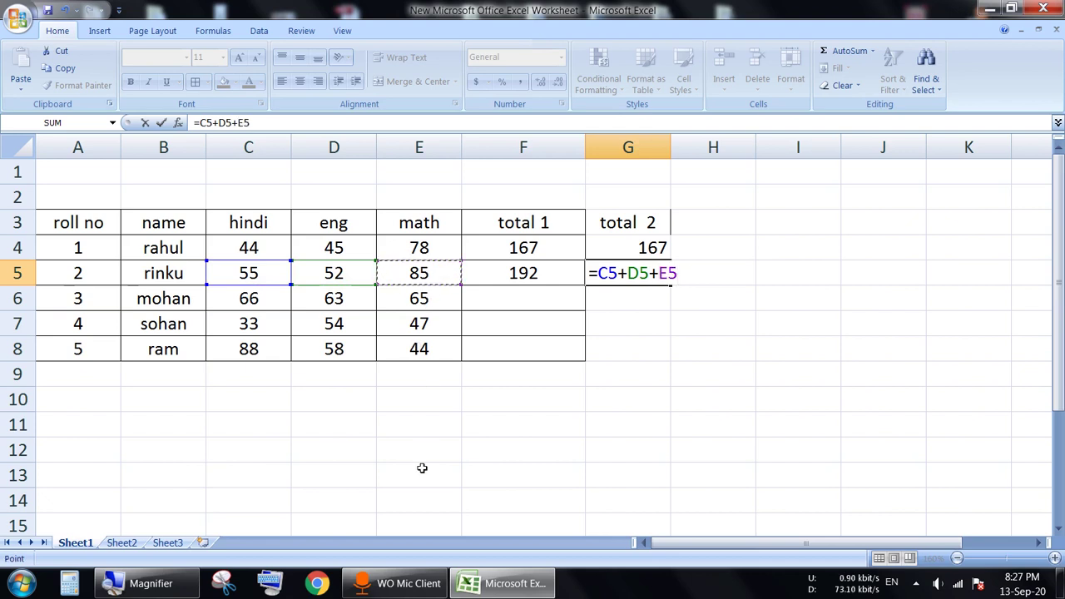
pyautogui.press('Return')
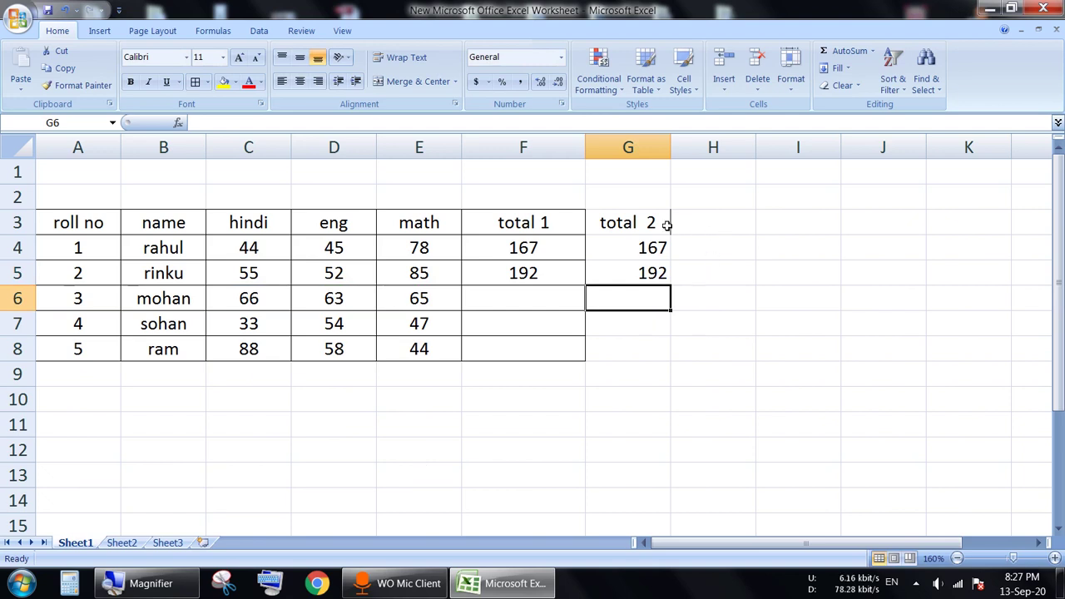
# - Centre the total 2 column cells G3:G8 and apply All Borders to them
pyautogui.moveTo(656, 222); pyautogui.dragTo(658, 338)
pyautogui.click(299, 81)
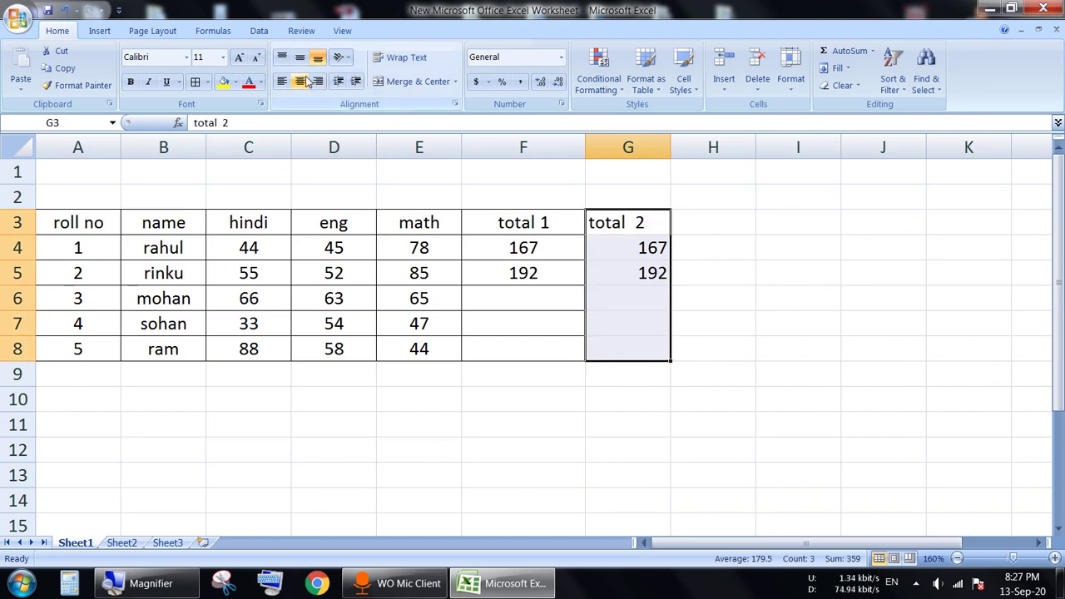
pyautogui.click(194, 80)
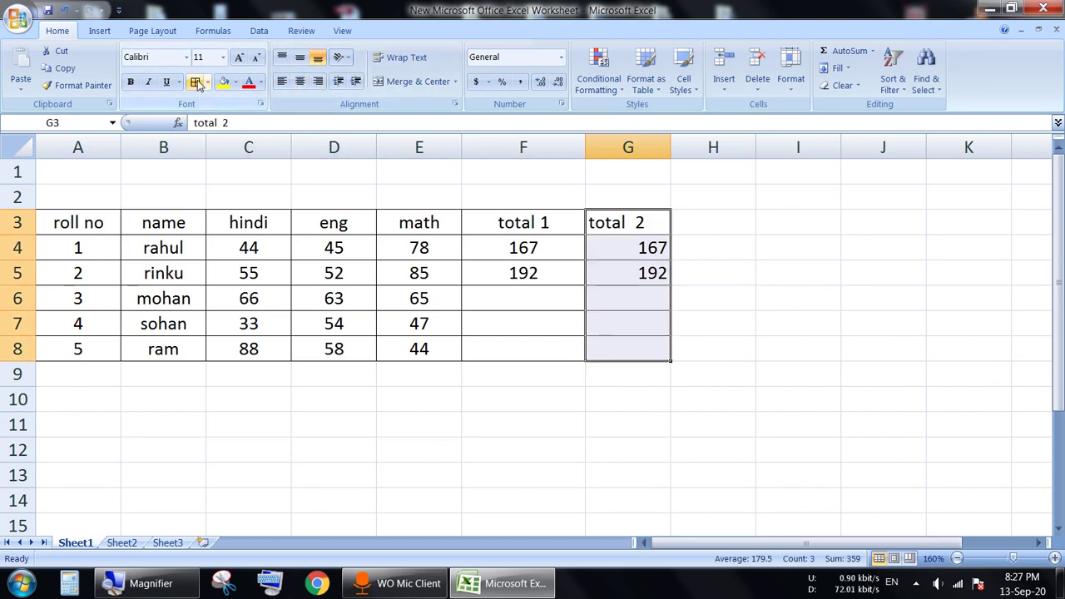
pyautogui.click(299, 81)
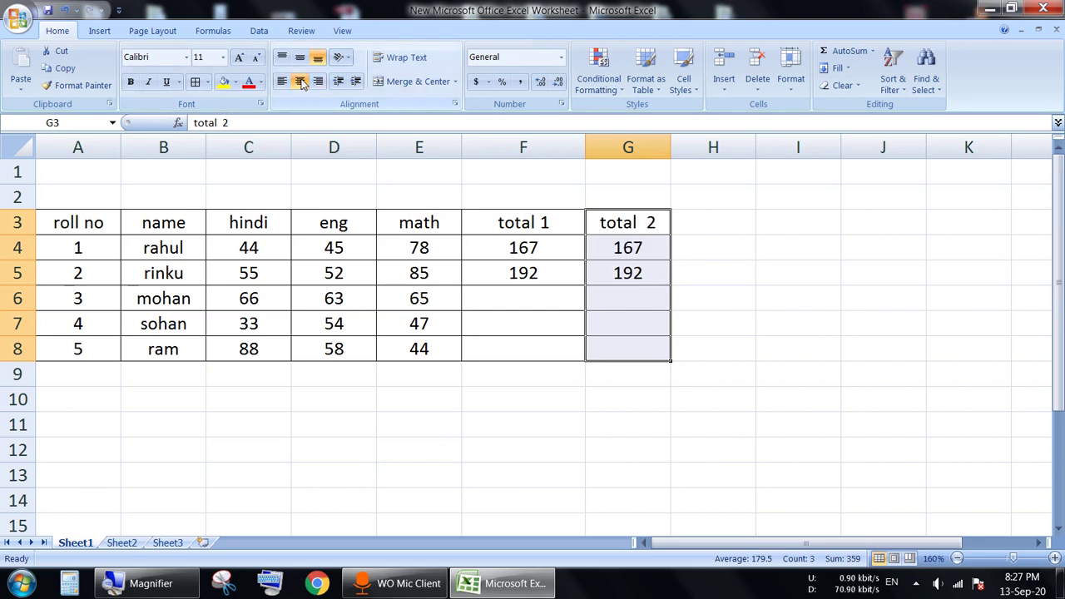
# - Narrow column F to fit its contents more closely and add the header "total 3" in H3
pyautogui.click(719, 219)
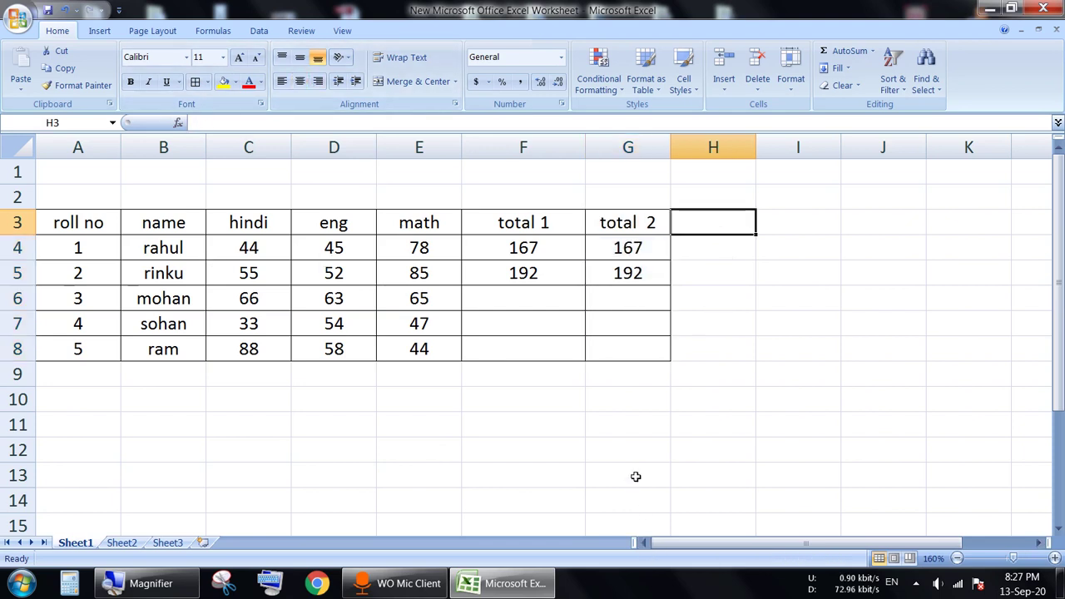
pyautogui.moveTo(585, 149); pyautogui.dragTo(537, 154)
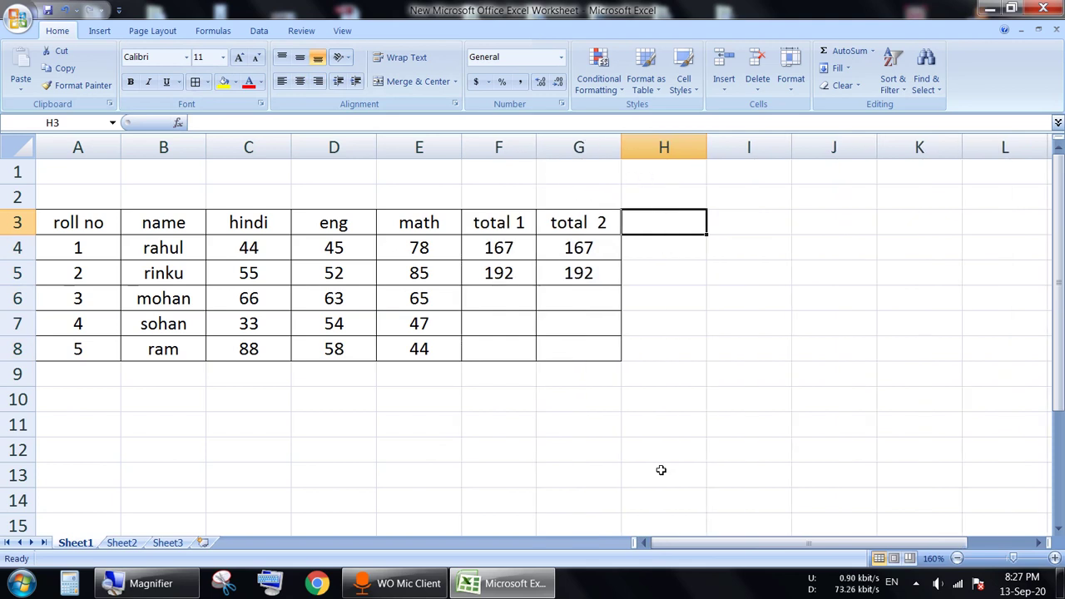
pyautogui.write('total')
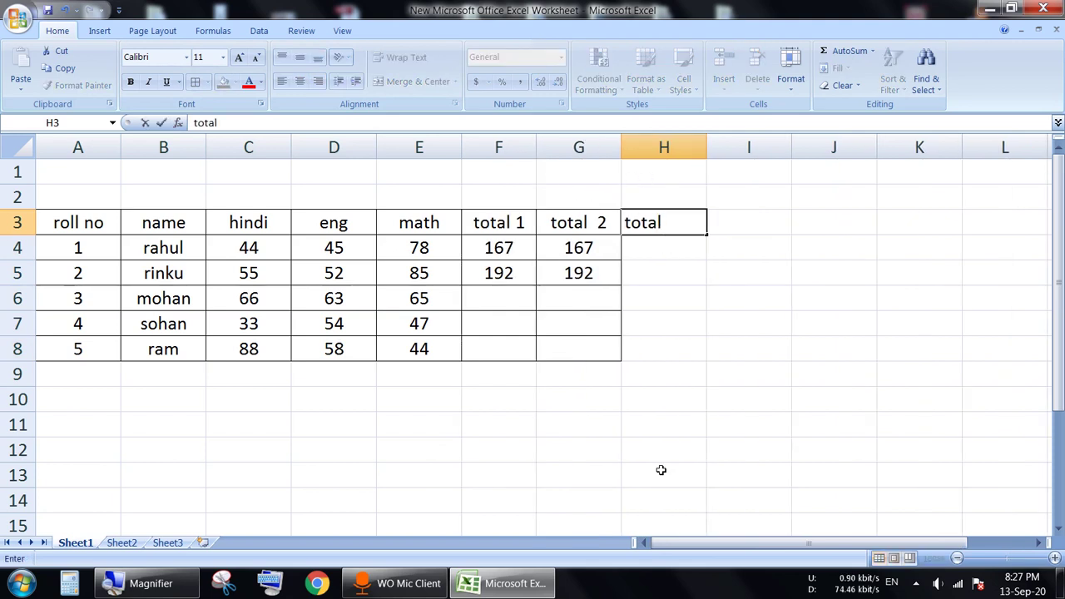
pyautogui.write(' 3')
pyautogui.press('Return')
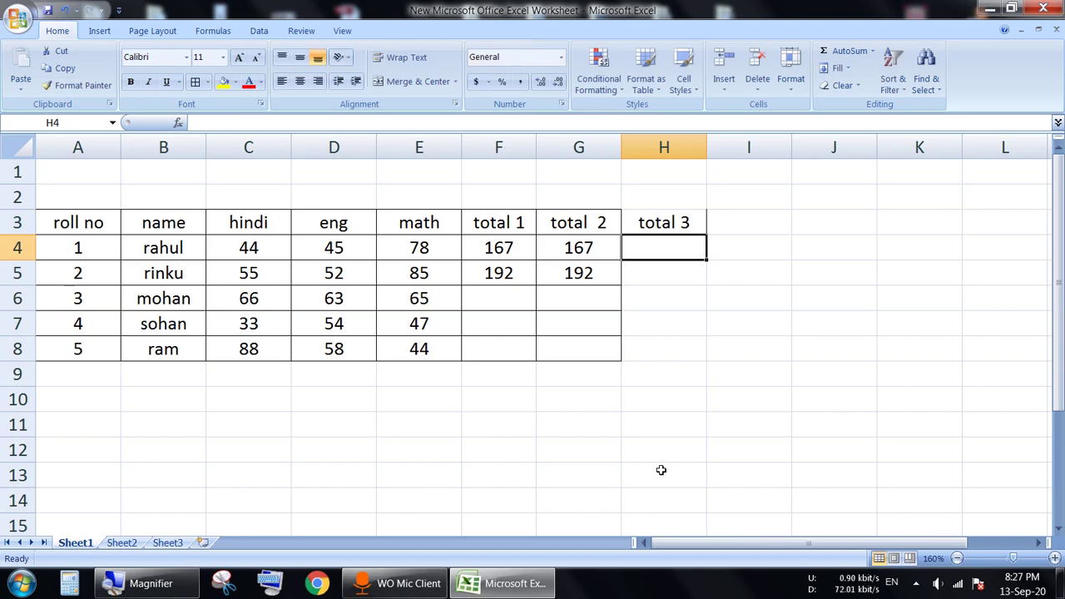
# - Enter the formula =sum(C4:E4) in H4 to total the first student's marks as a range
pyautogui.write('=')
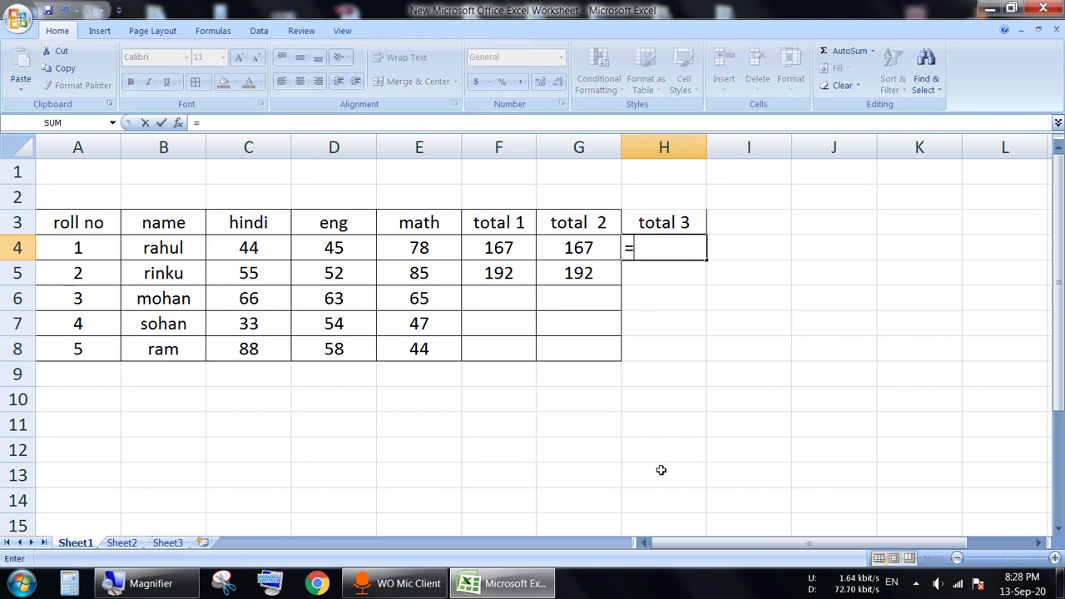
pyautogui.write('sum')
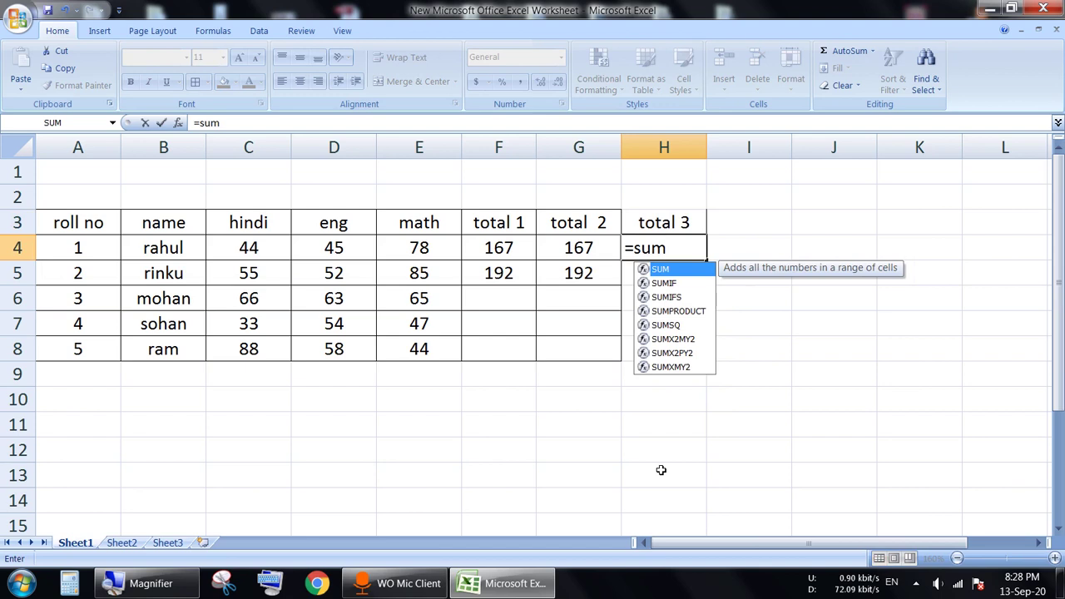
pyautogui.write('(')
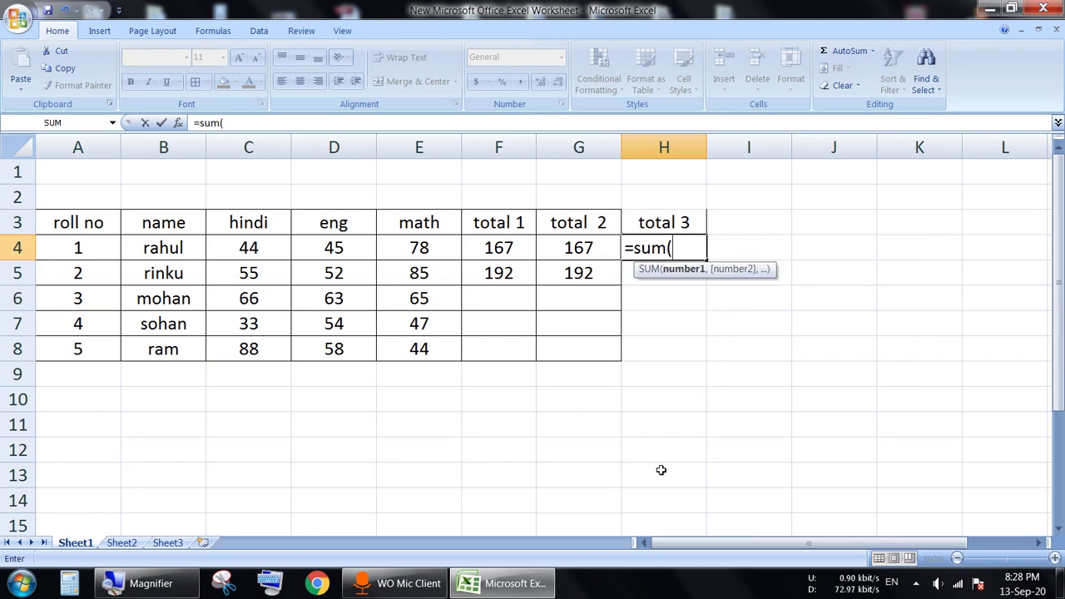
pyautogui.write(')')
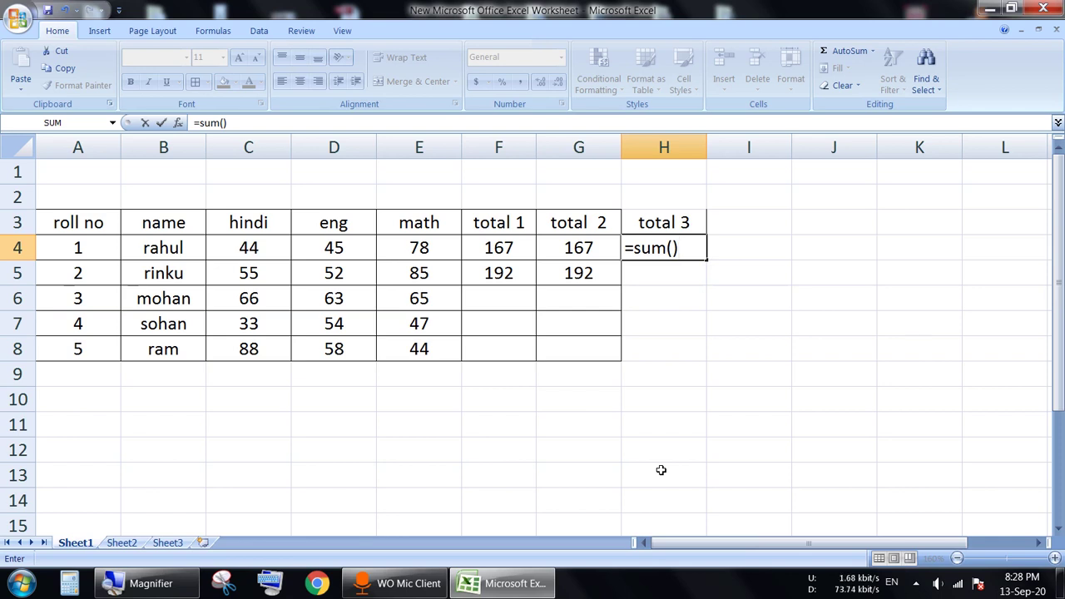
pyautogui.click(672, 248)
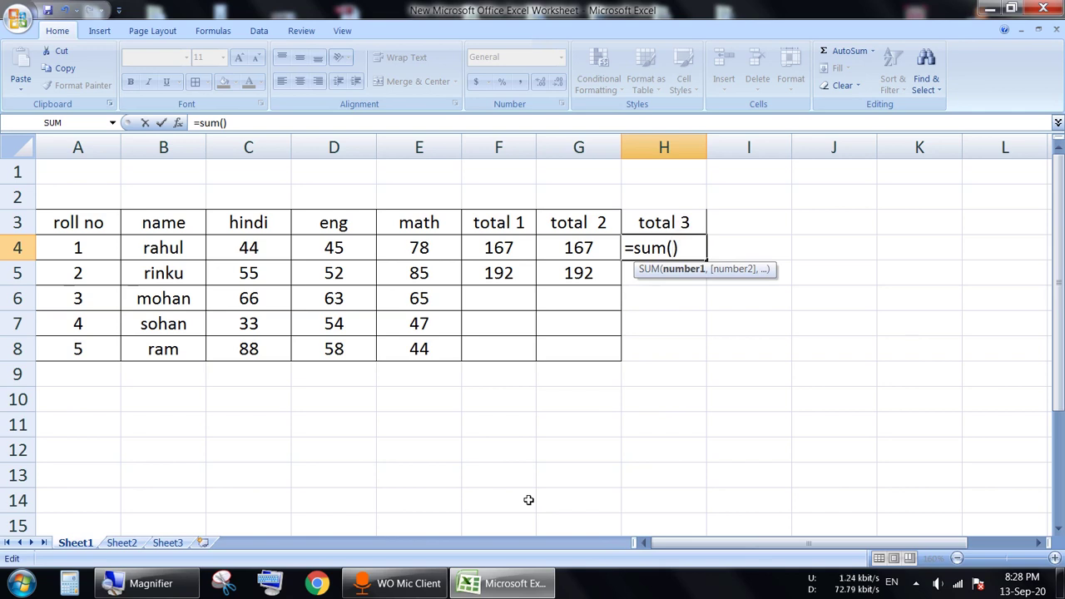
pyautogui.click(256, 248)
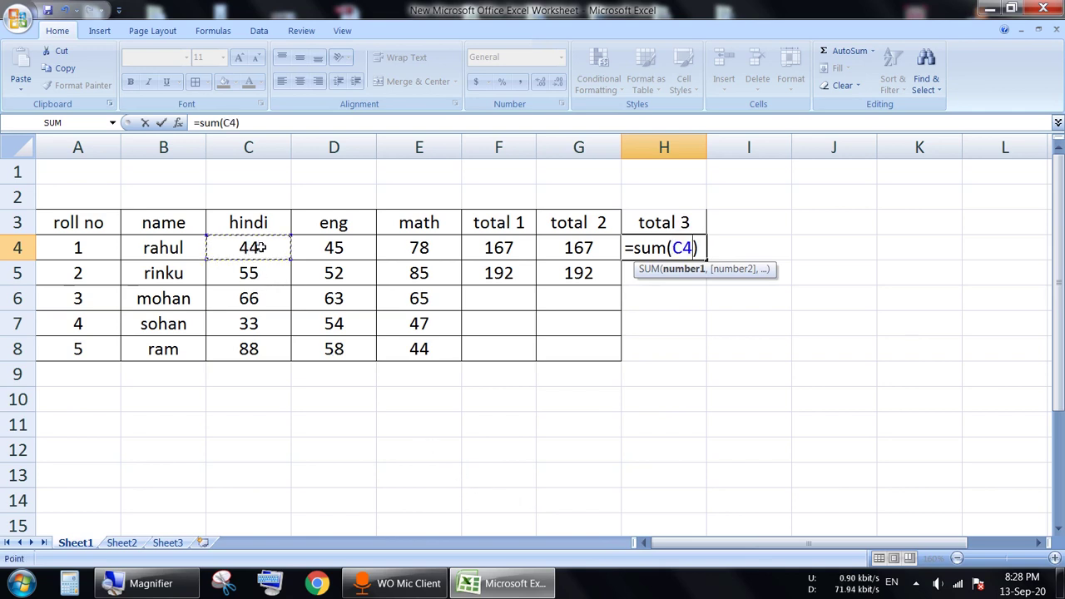
pyautogui.moveTo(257, 248); pyautogui.dragTo(396, 248)
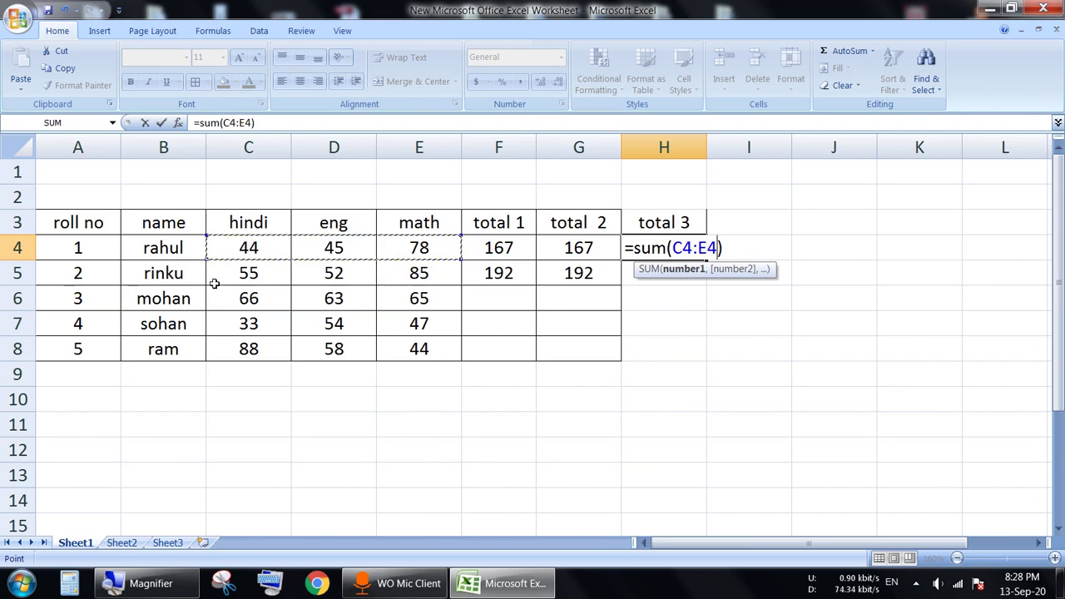
pyautogui.press('Return')
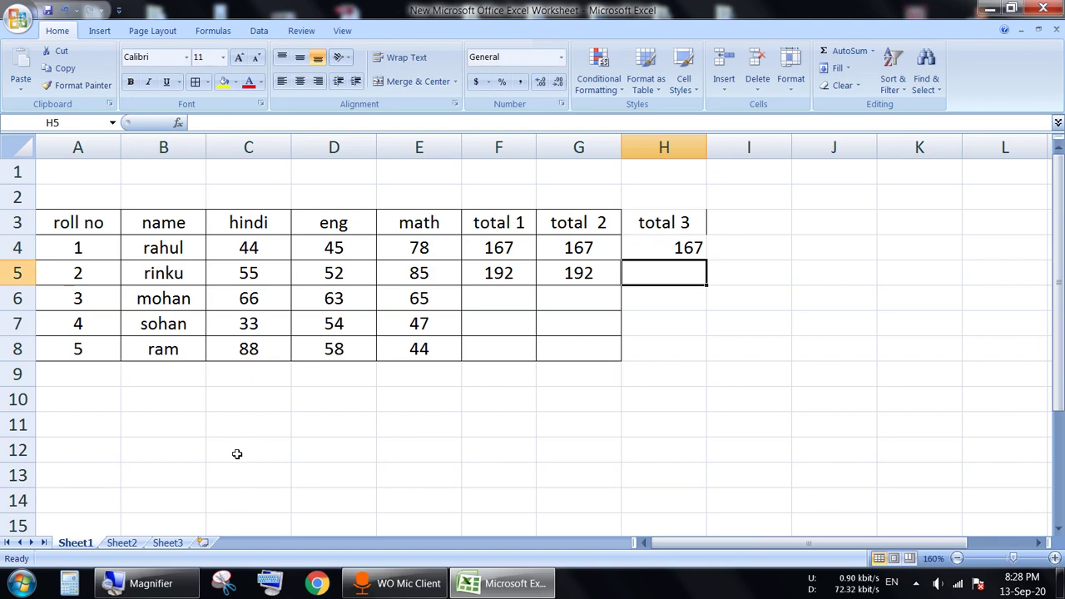
# - Enter the formula =sum(C5:E5) in H5 to total the second student's marks as a range
pyautogui.write('=')
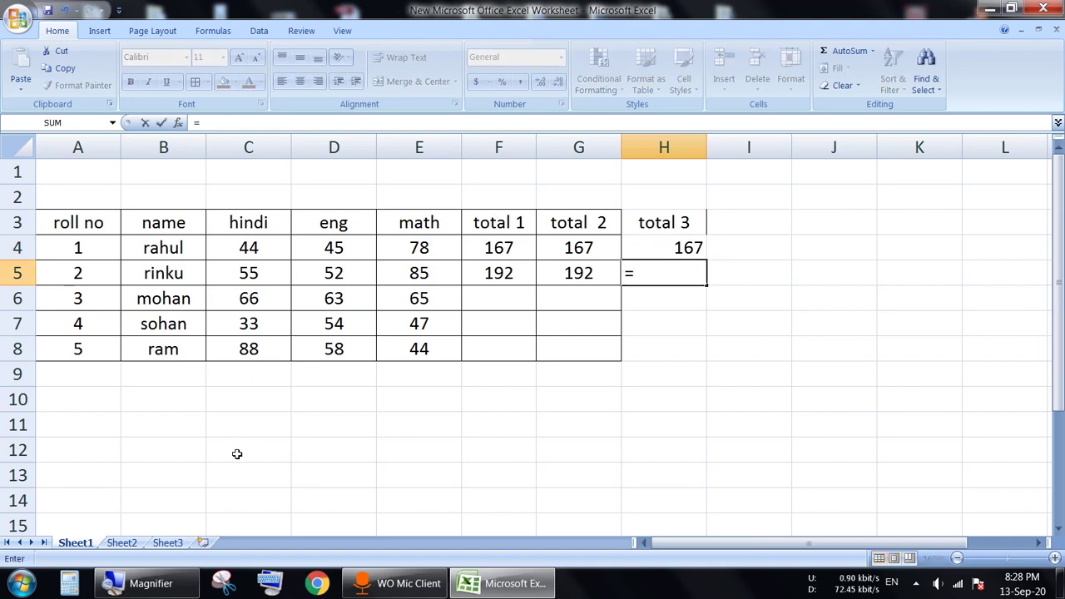
pyautogui.write('sum')
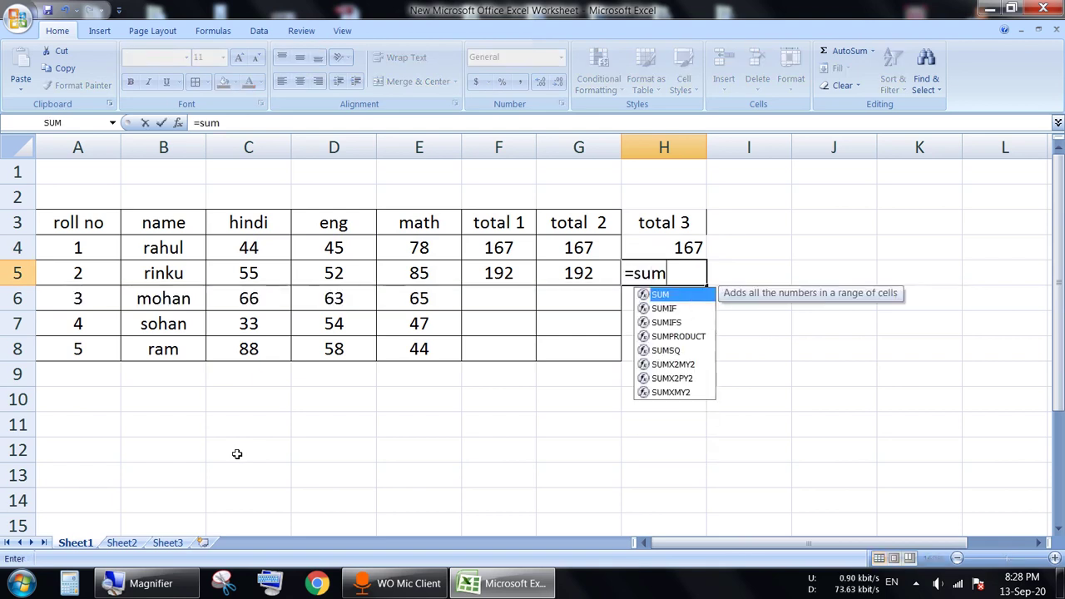
pyautogui.write('(')
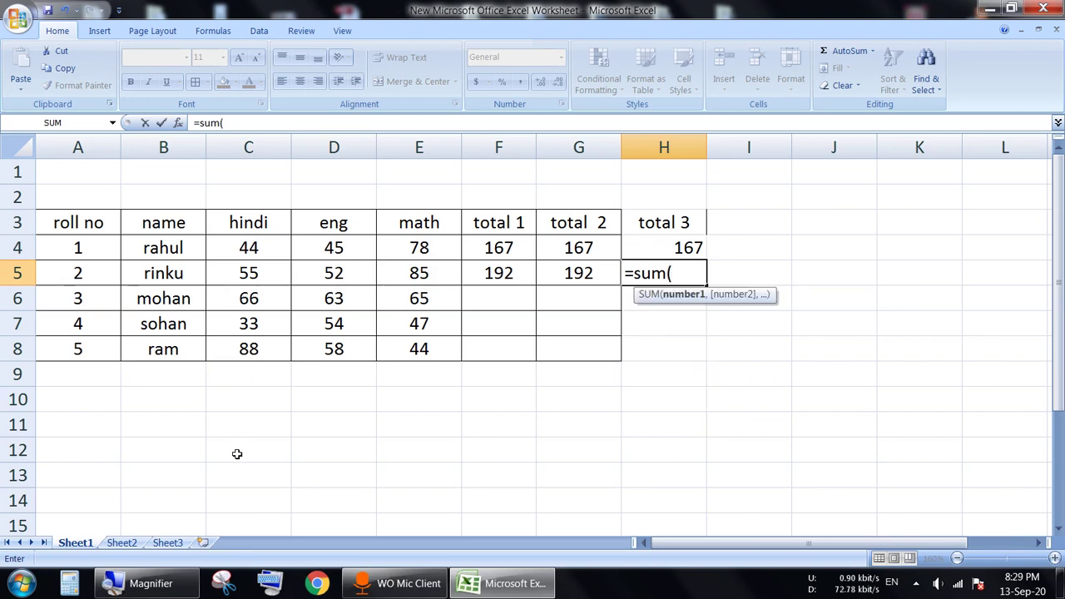
pyautogui.click(267, 271)
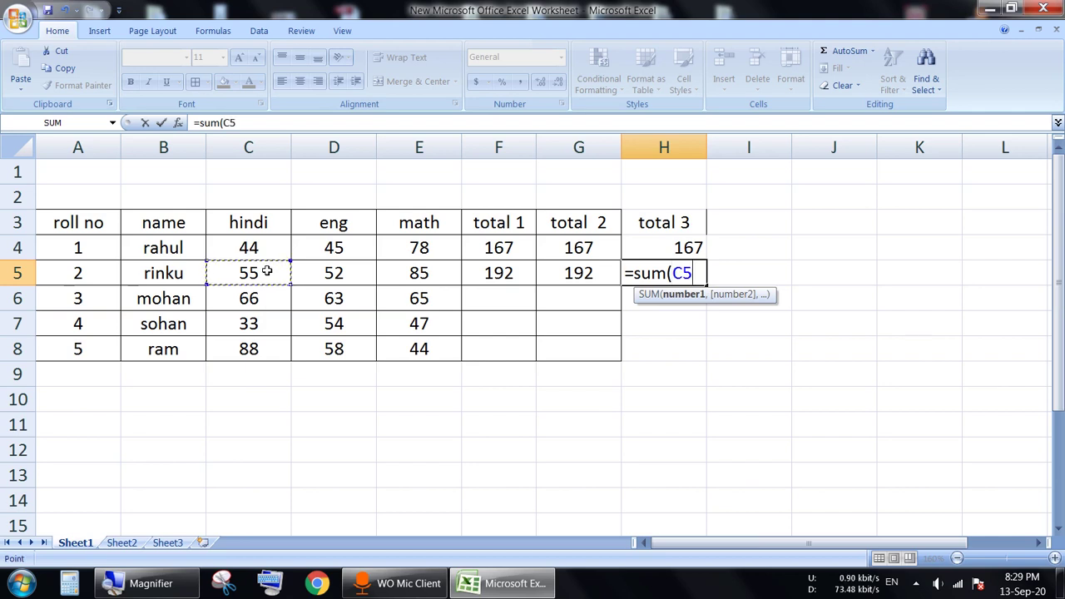
pyautogui.moveTo(272, 271); pyautogui.dragTo(400, 269)
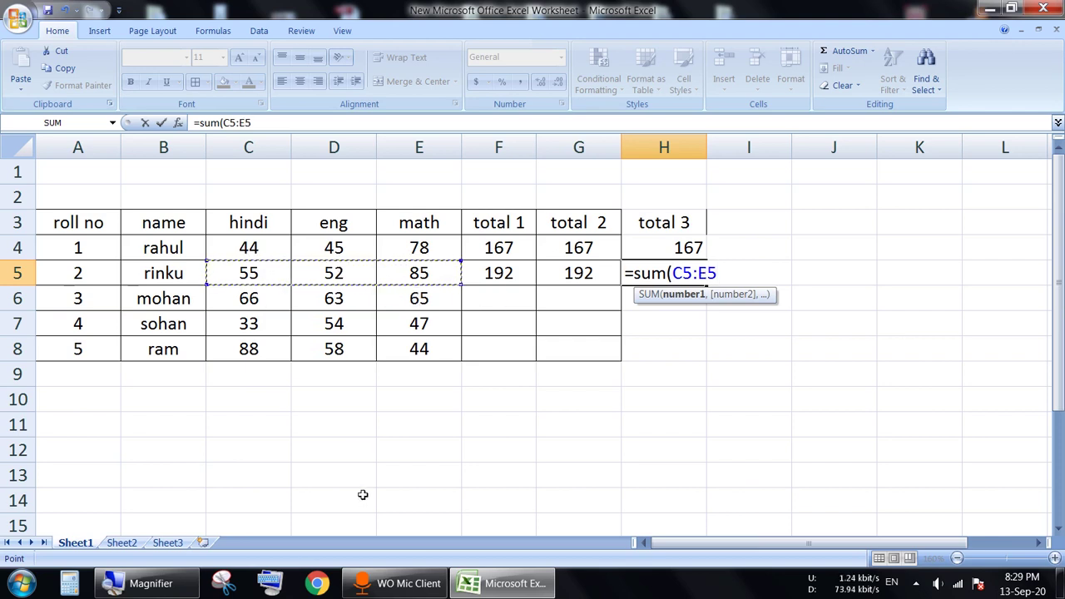
pyautogui.write(')')
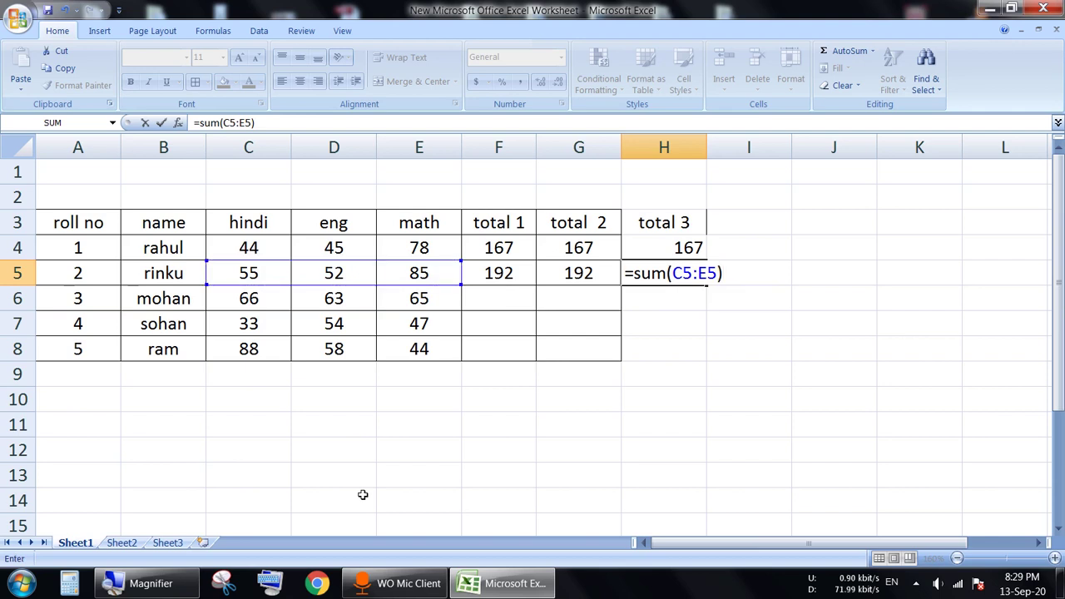
pyautogui.press('Return')
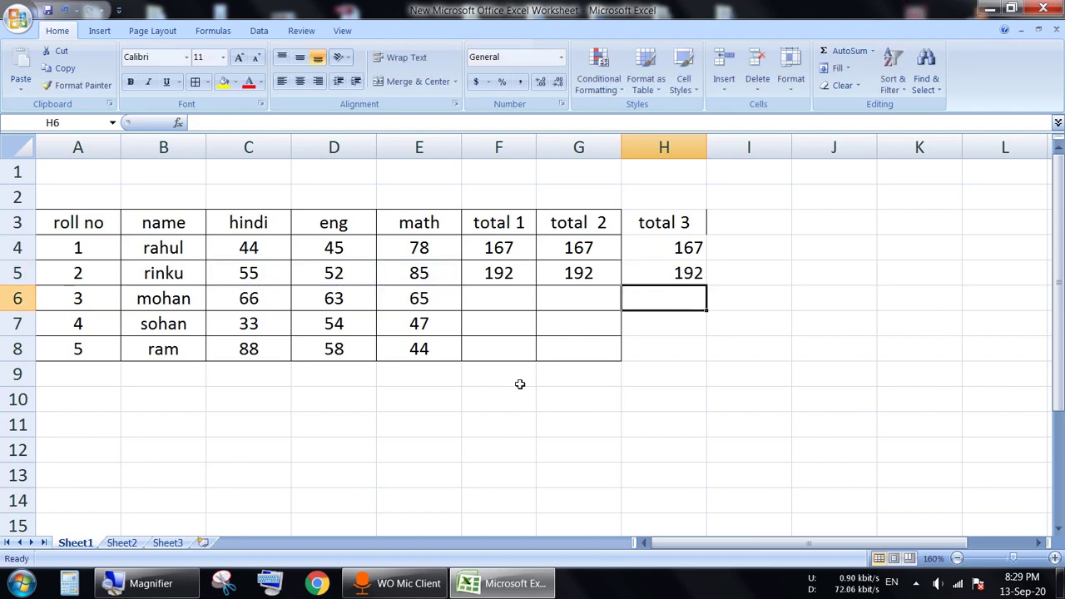
# - Centre the total 3 column cells H3:H8 and apply All Borders to them
pyautogui.moveTo(676, 229); pyautogui.dragTo(671, 351)
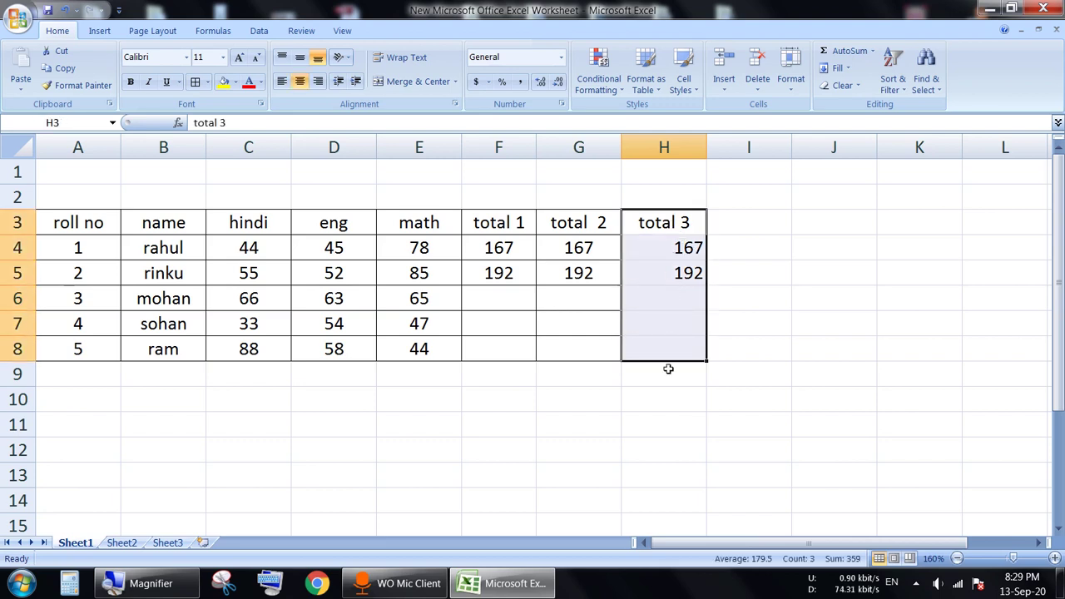
pyautogui.click(301, 81)
pyautogui.click(198, 82)
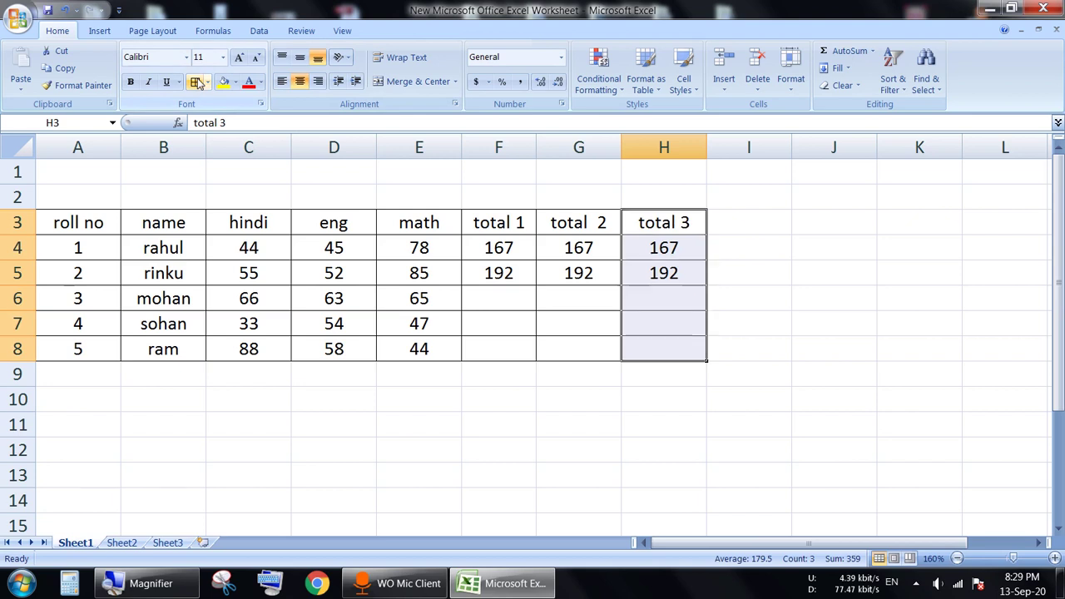
pyautogui.click(552, 445)
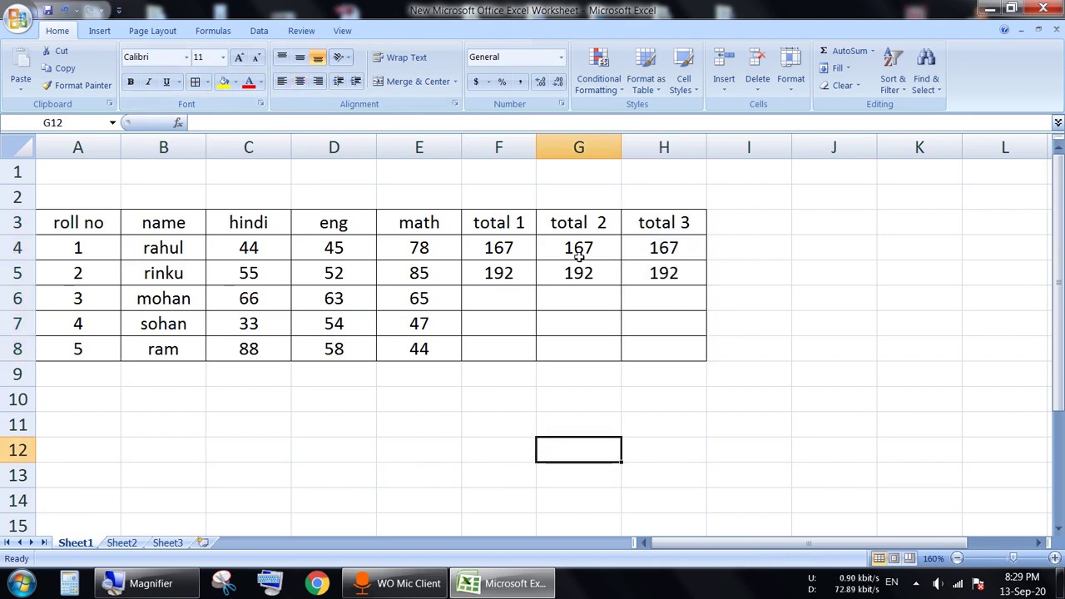
# - Fill the three total columns F3:H8 with the standard light green colour
pyautogui.moveTo(495, 221); pyautogui.dragTo(646, 347)
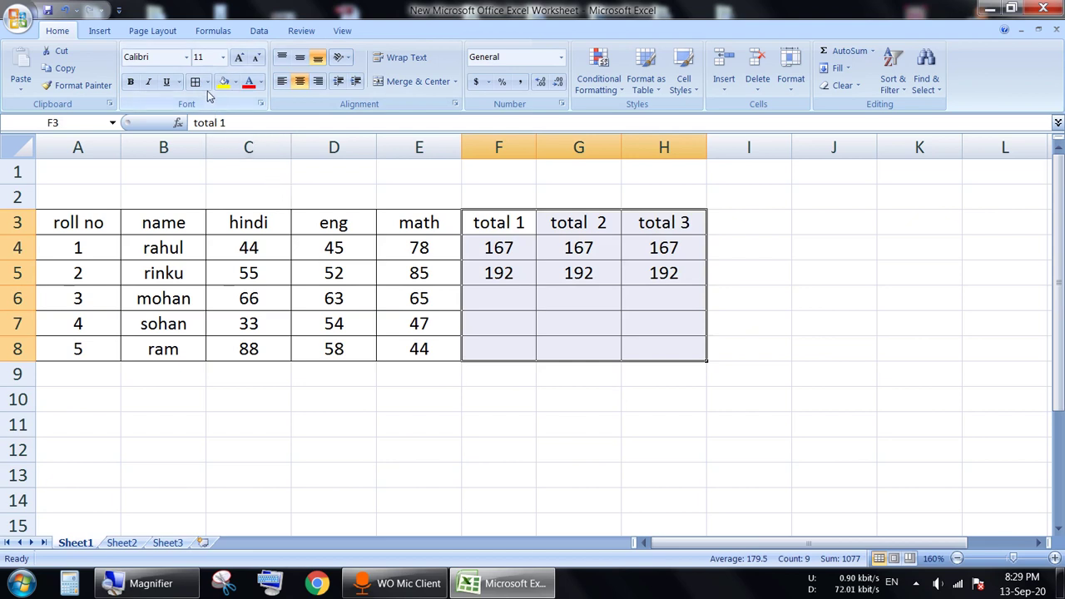
pyautogui.click(236, 82)
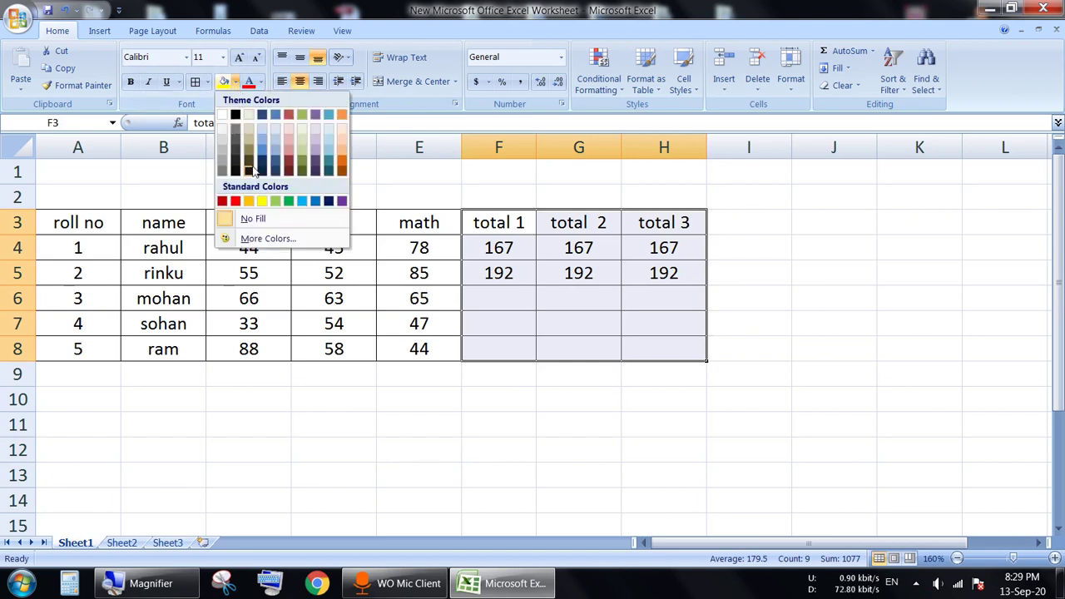
pyautogui.click(278, 201)
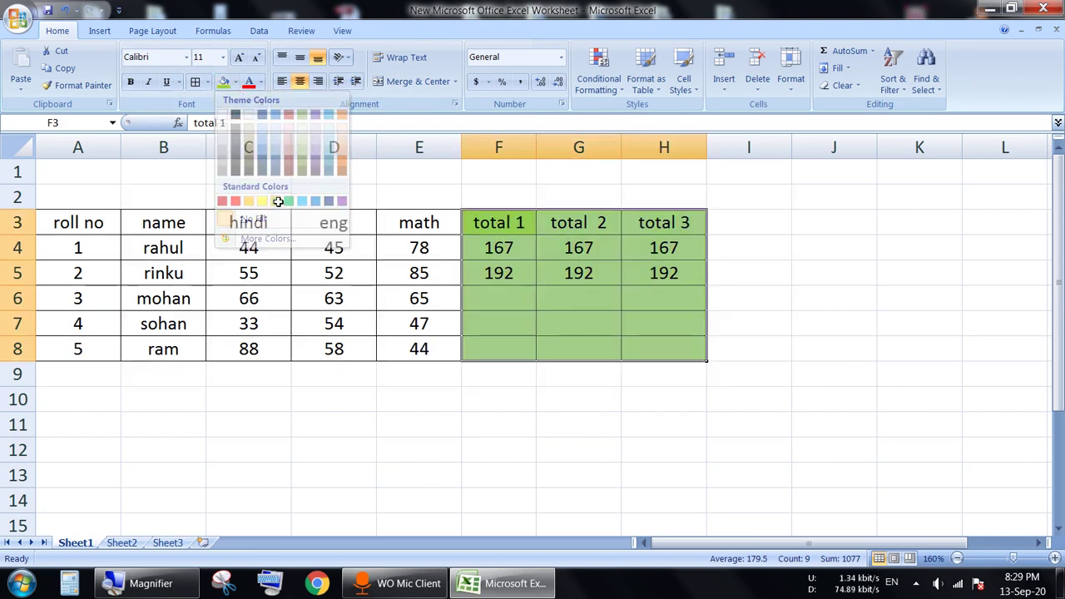
pyautogui.click(425, 458)
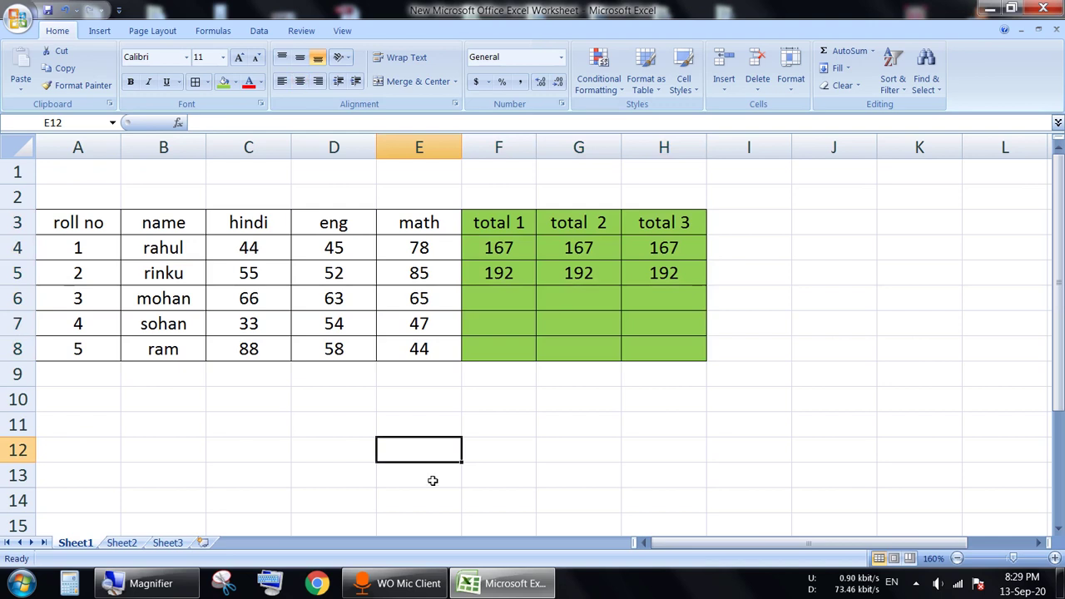
# - Add the header "total 4" in I3
pyautogui.click(747, 223)
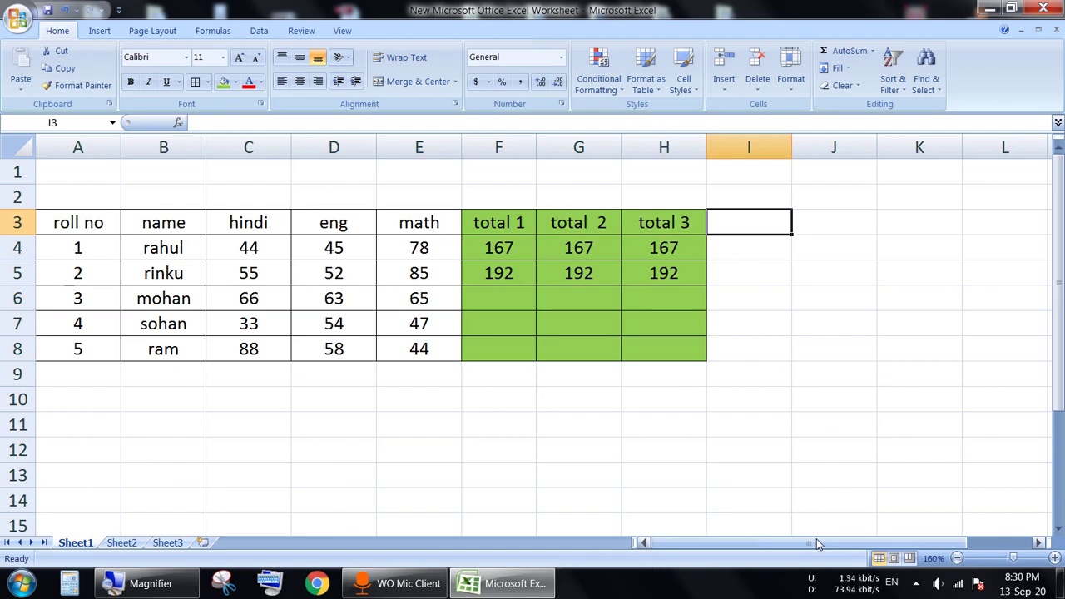
pyautogui.write('totl')
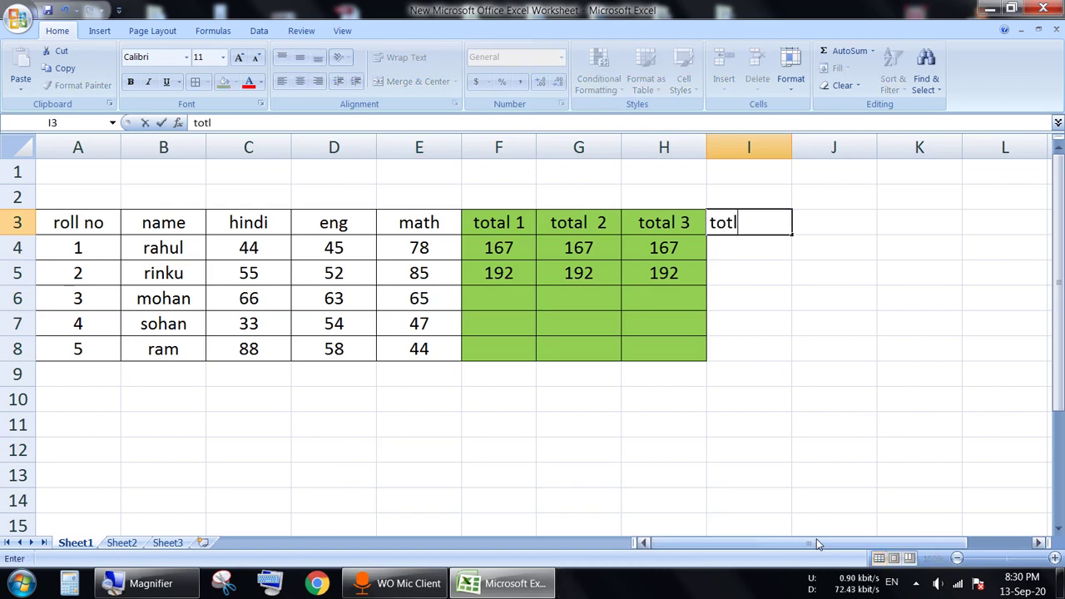
pyautogui.press('BackSpace')
pyautogui.write('al 4')
pyautogui.press('Return')
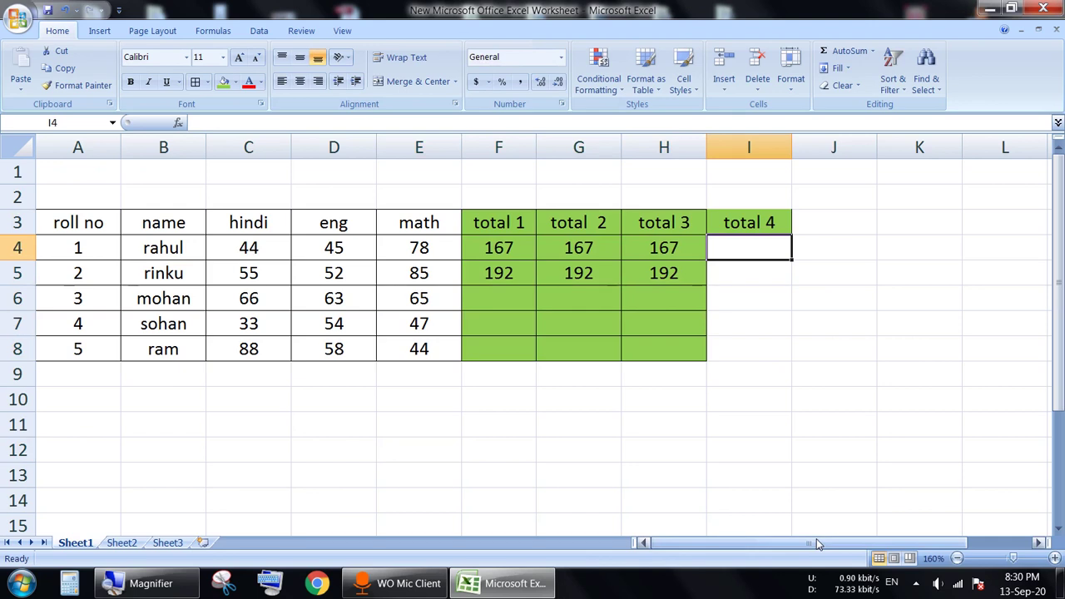
# - Enter the formula =sum(C4,D4,E4) in I4 to total the first student's marks from comma-separated cells
pyautogui.write('=s')
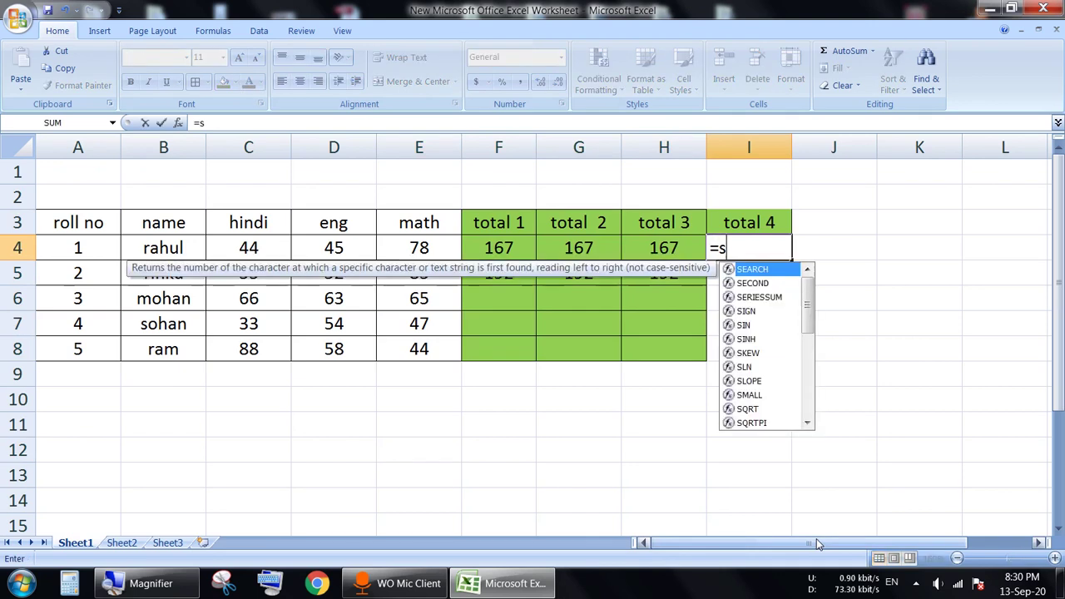
pyautogui.write('um(')
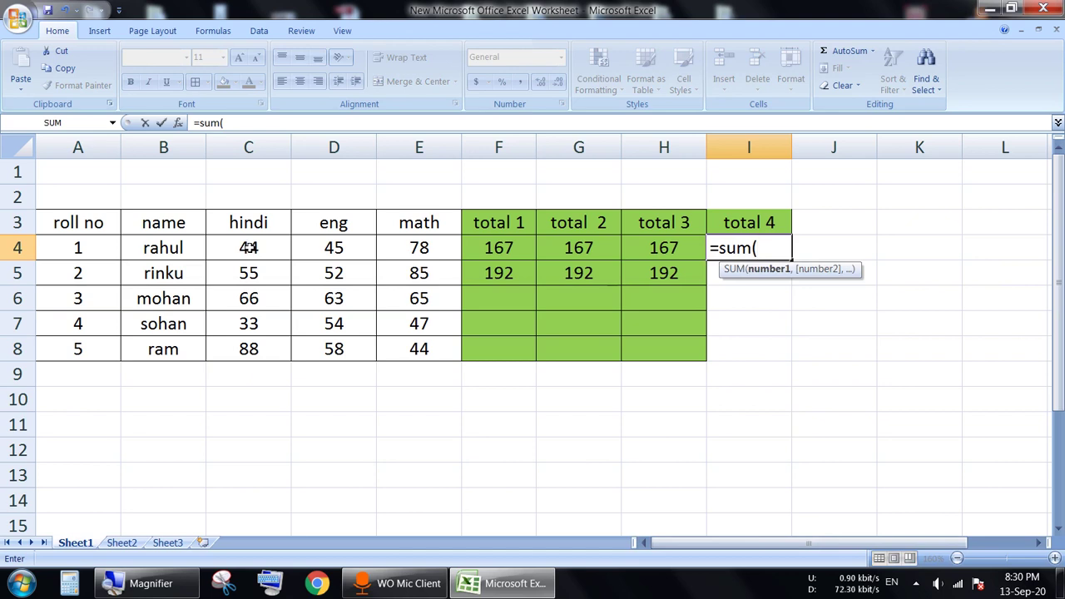
pyautogui.click(249, 247)
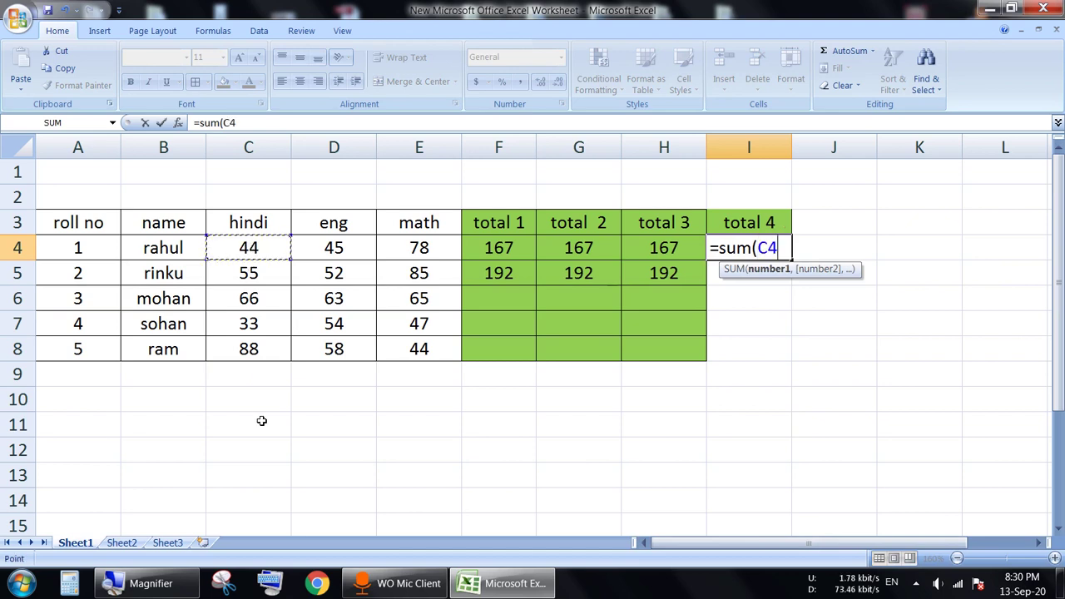
pyautogui.write(',')
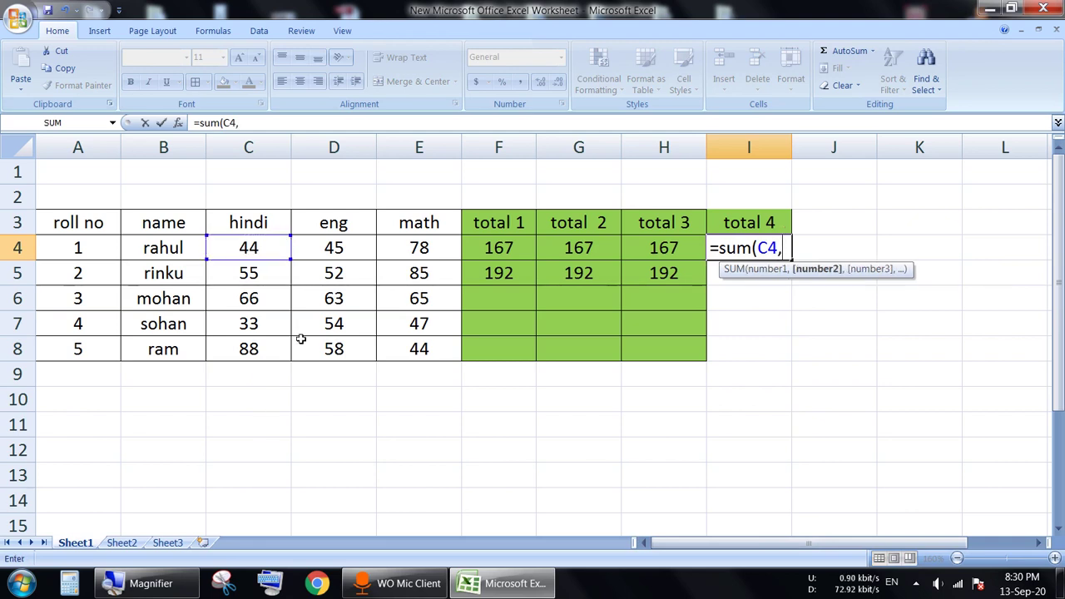
pyautogui.click(341, 248)
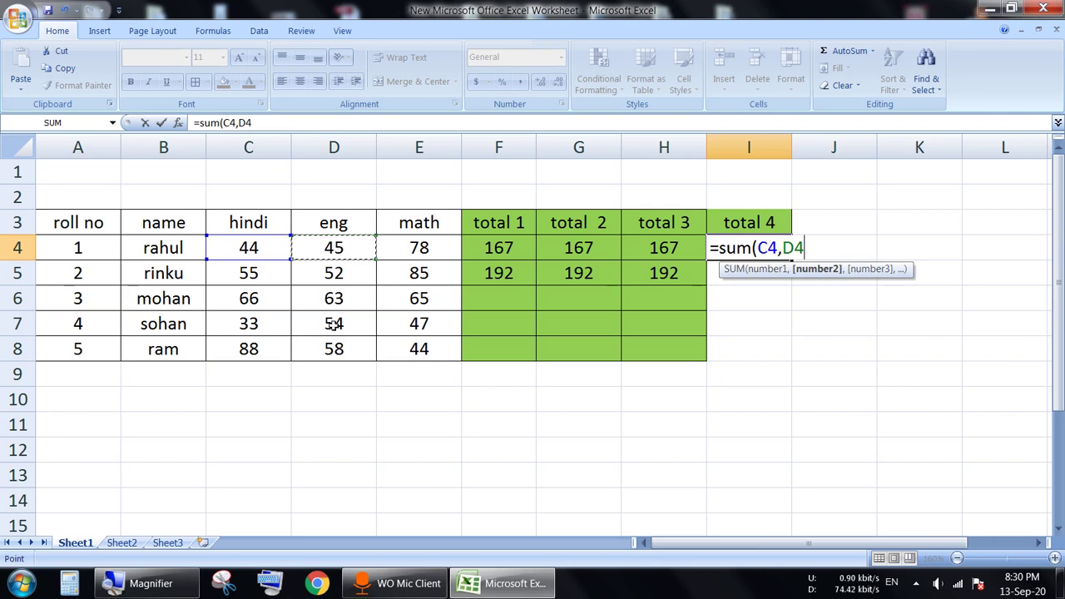
pyautogui.write(',')
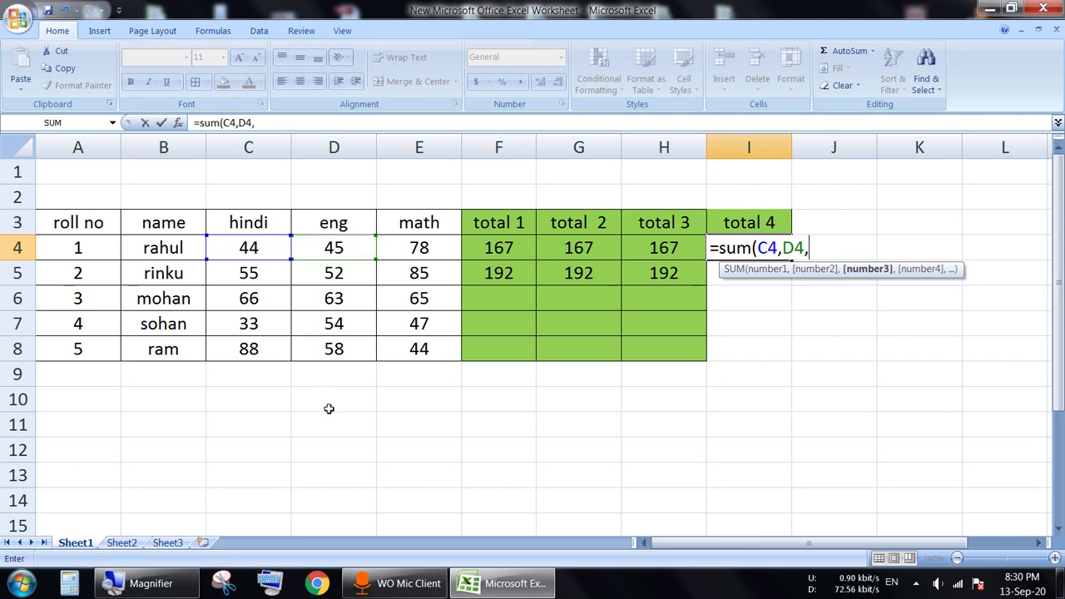
pyautogui.click(396, 247)
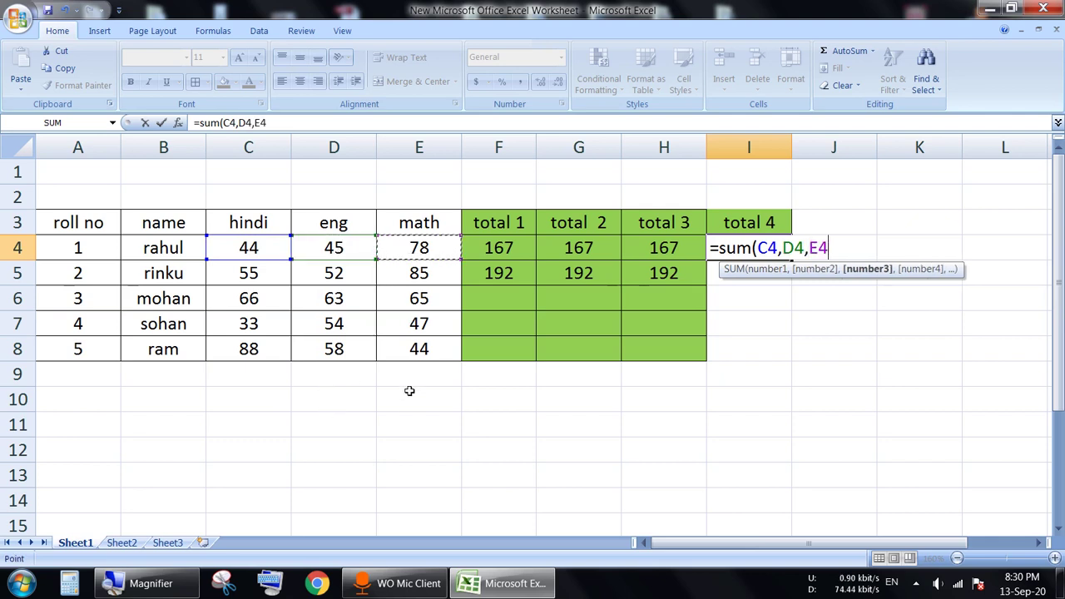
pyautogui.write(')')
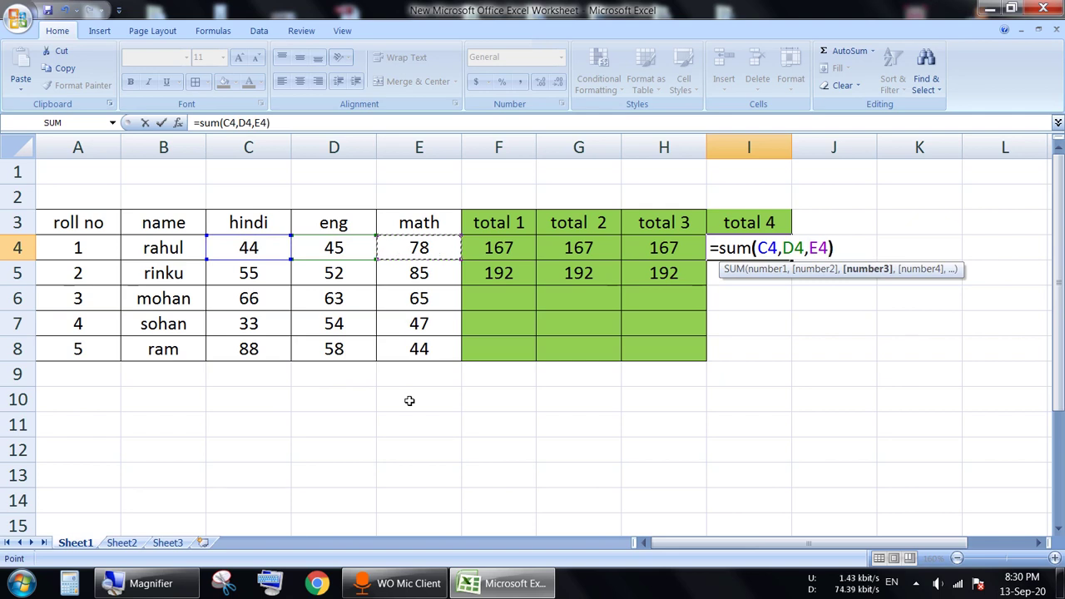
pyautogui.press('Return')
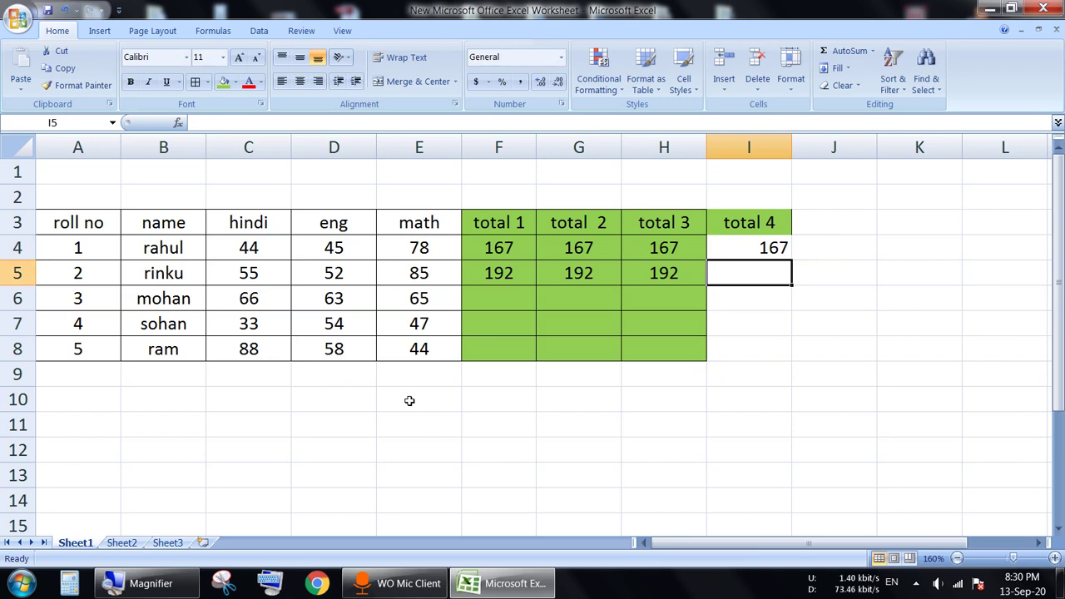
# - Enter the formula =sum(C5,D5,E5) in I5 to total the second student's marks from comma-separated cells
pyautogui.write('=')
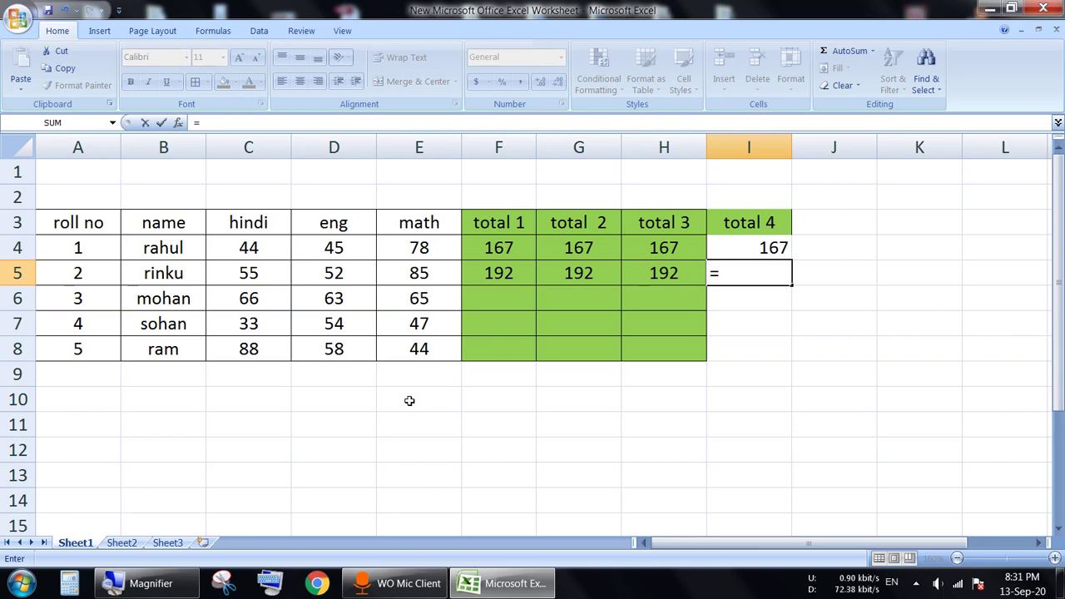
pyautogui.write('sum')
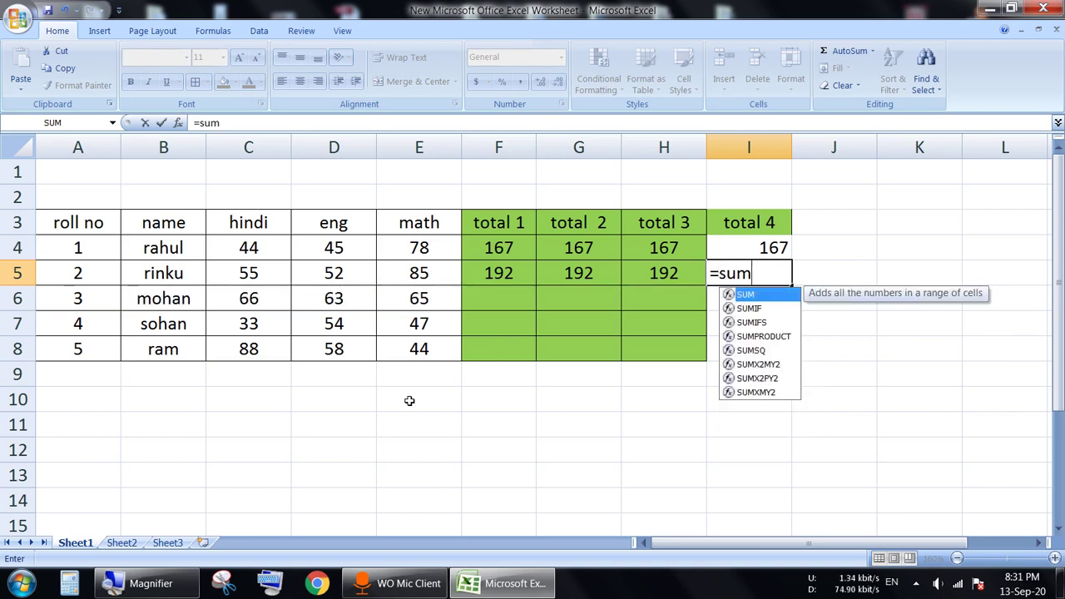
pyautogui.write('(')
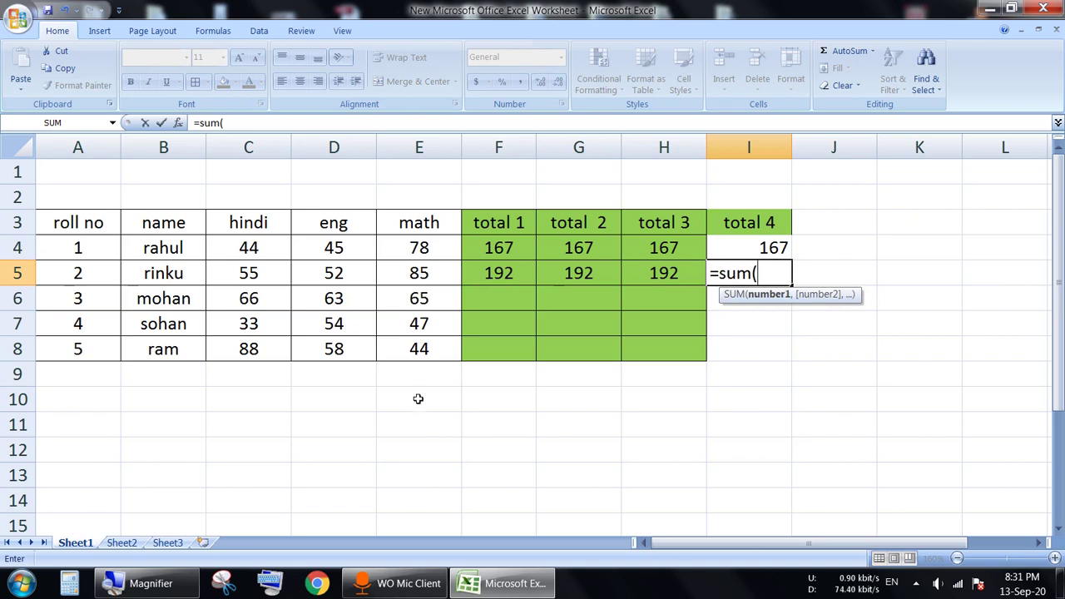
pyautogui.click(235, 275)
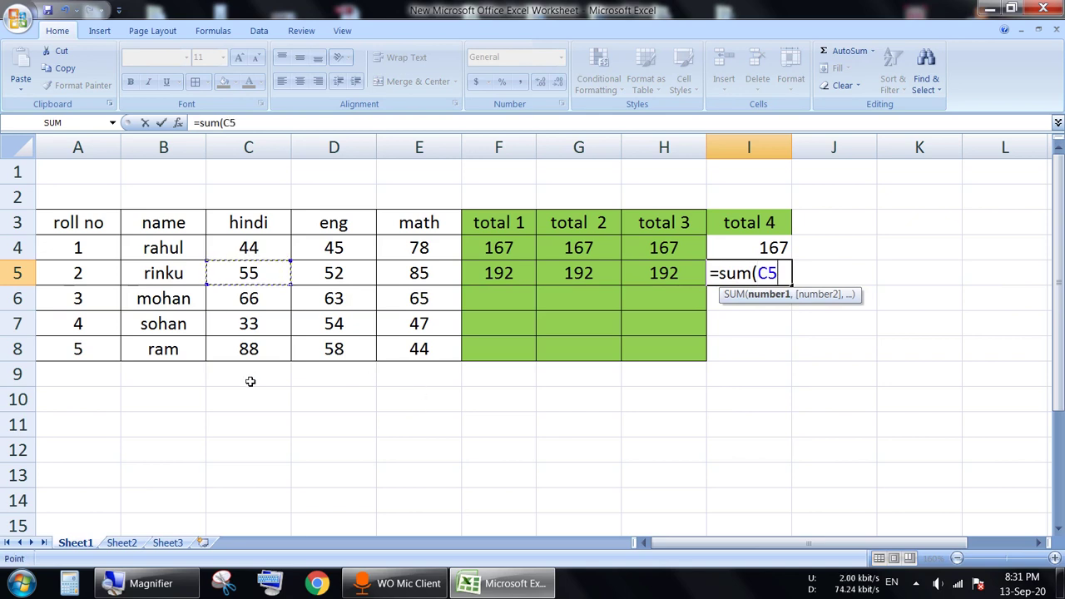
pyautogui.write(',')
pyautogui.click(320, 280)
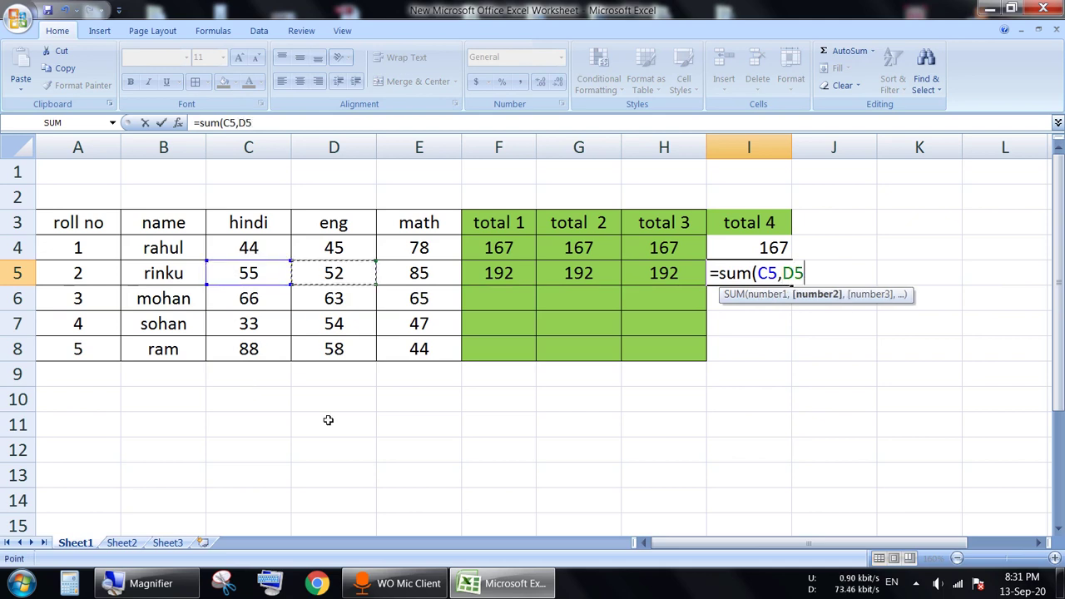
pyautogui.write(',')
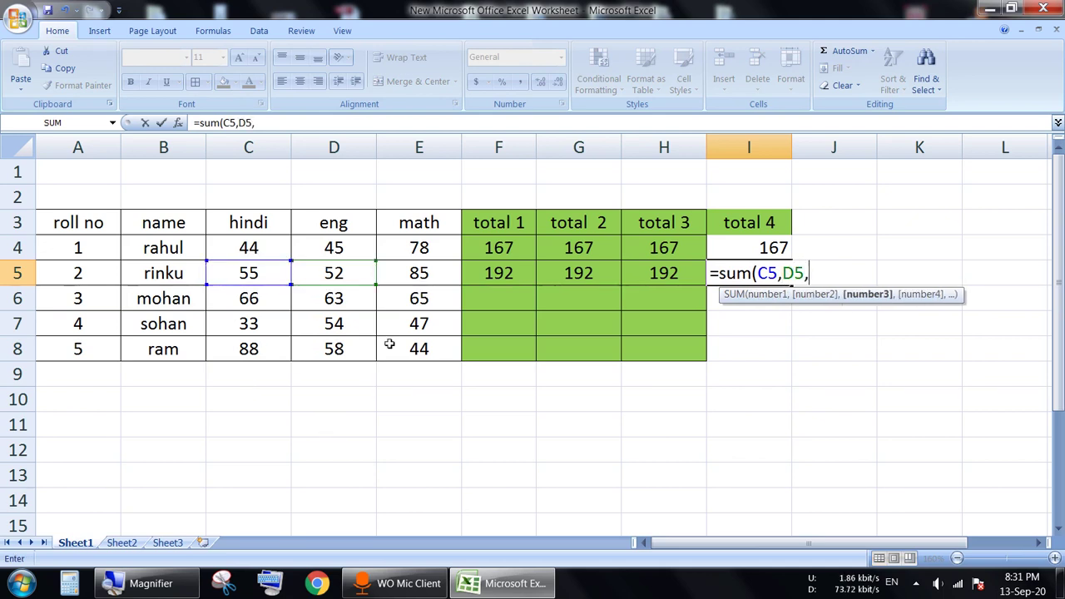
pyautogui.click(420, 276)
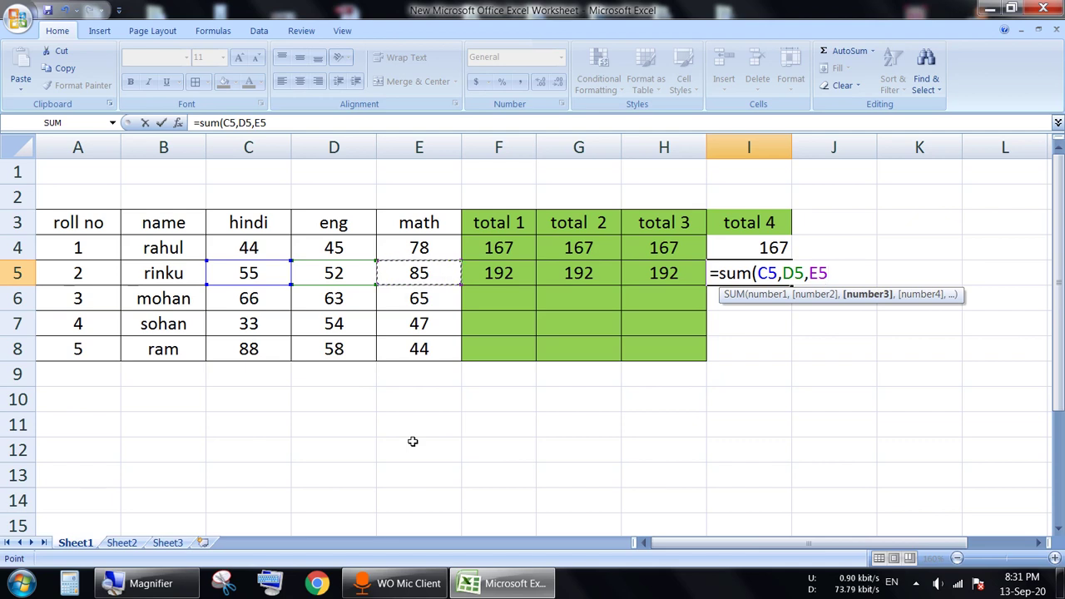
pyautogui.write(')')
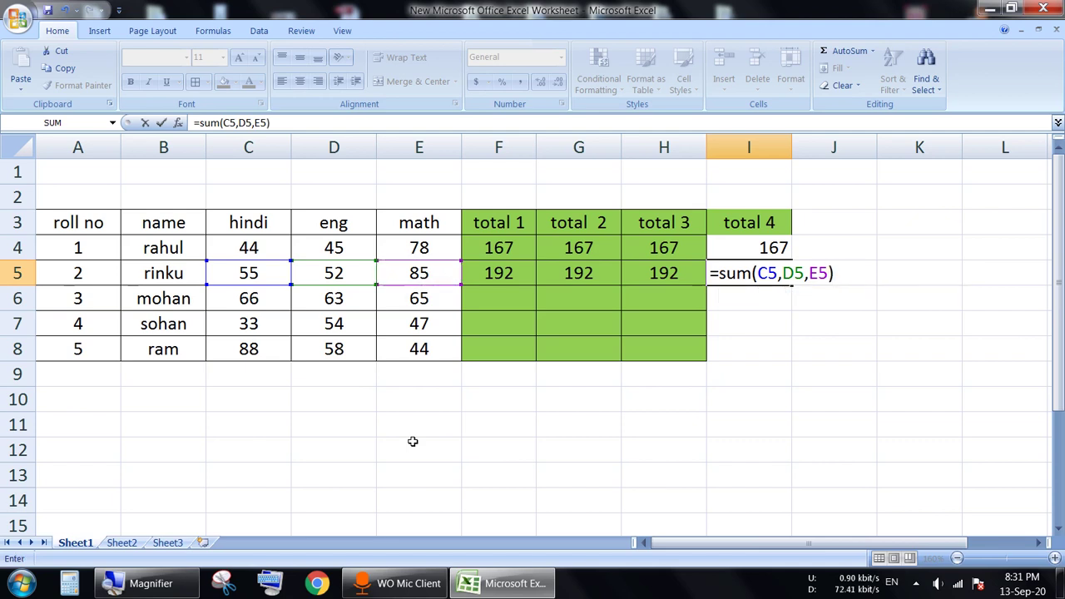
pyautogui.press('Return')
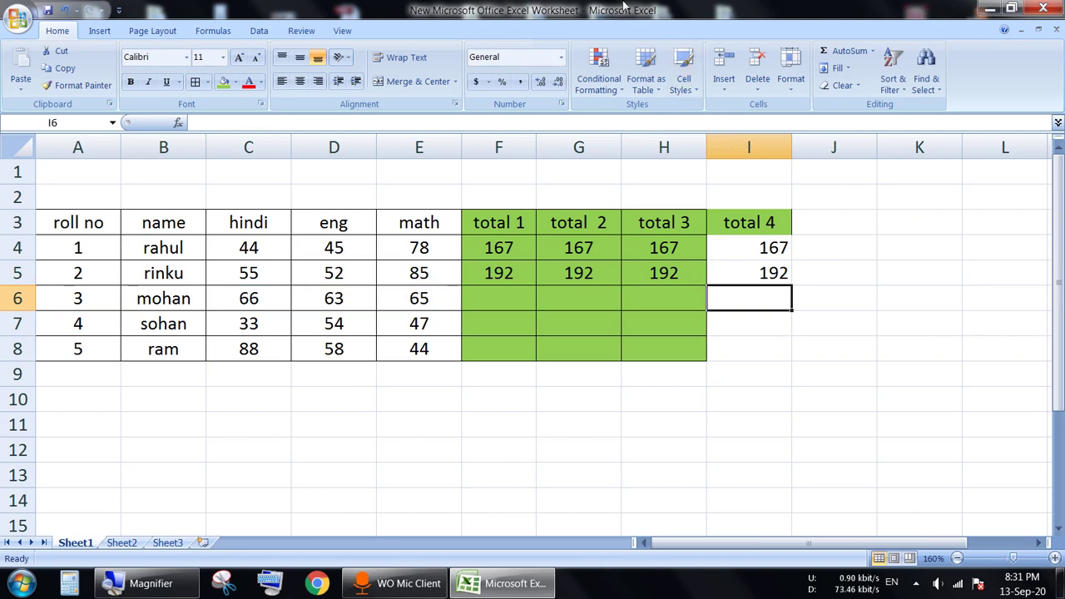
# - Format the four total columns F3:I8 uniformly with the light green fill, all borders and centred text
pyautogui.click(496, 223)
pyautogui.moveTo(496, 223); pyautogui.dragTo(766, 349)
pyautogui.click(223, 81)
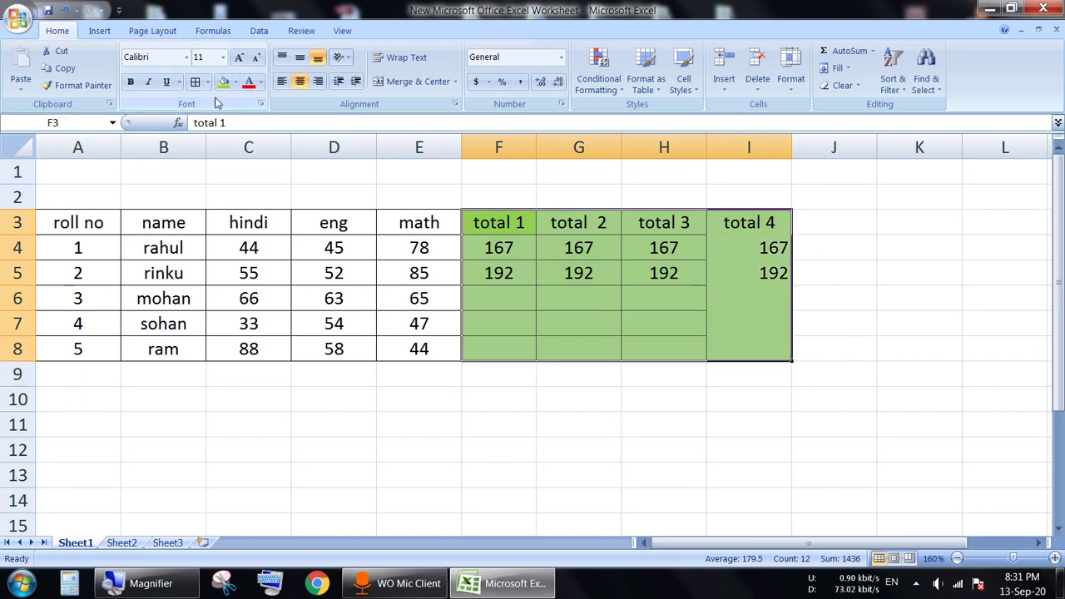
pyautogui.click(194, 80)
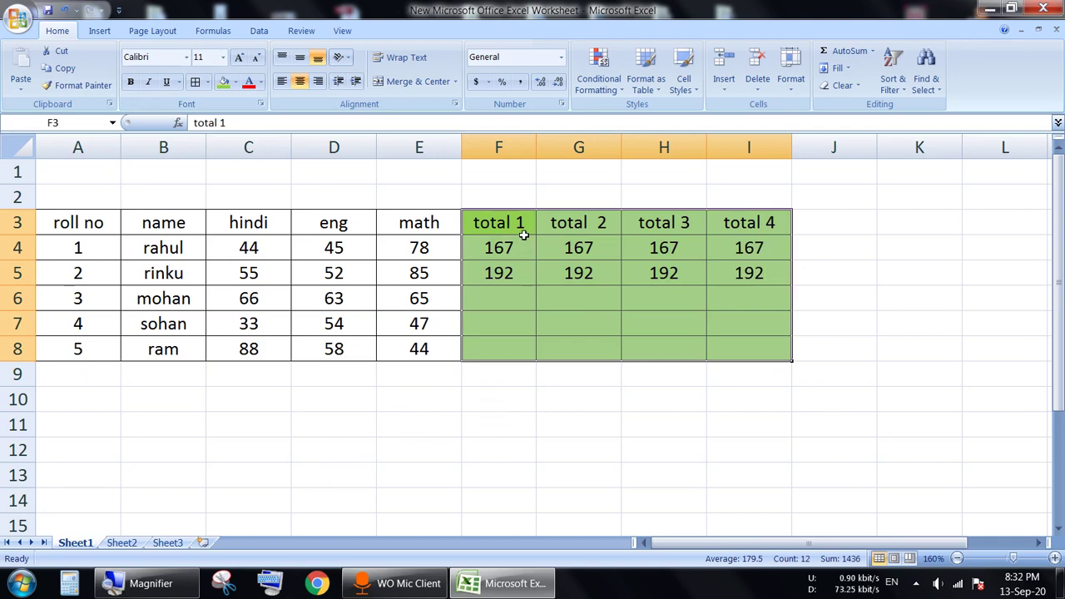
pyautogui.click(814, 418)
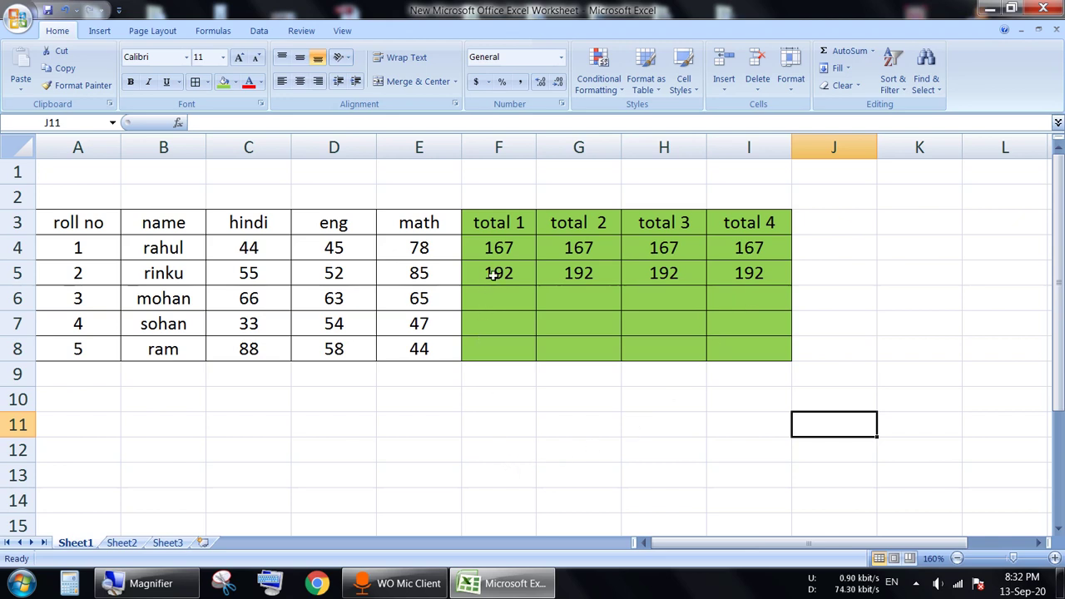
# - Enter the formula =sum(C4:E4) in J4 as a trial total of the first student's marks
pyautogui.click(854, 247)
pyautogui.write('=')
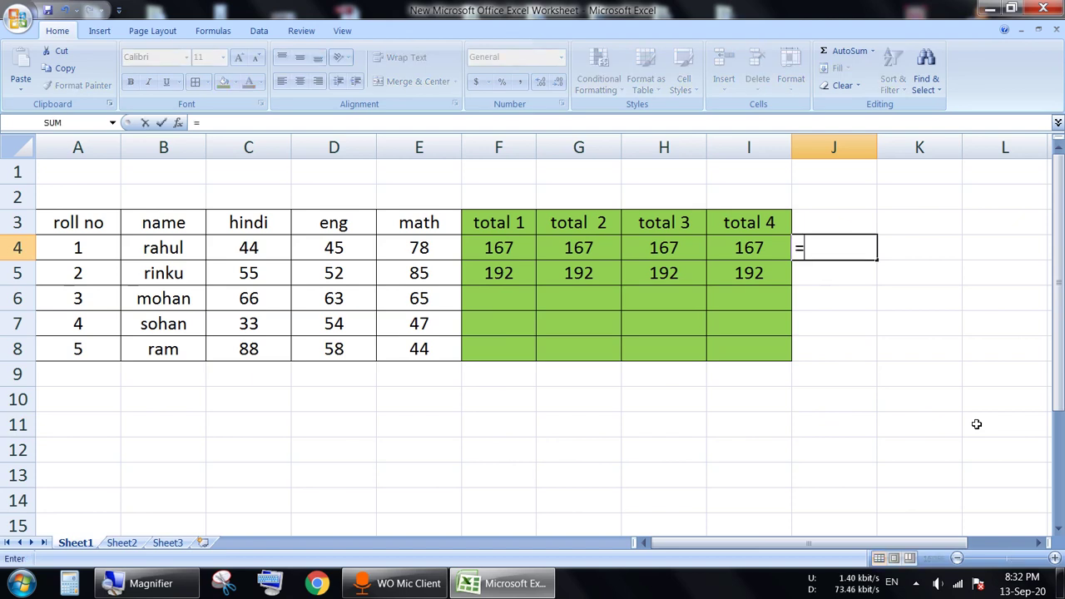
pyautogui.write('sum(')
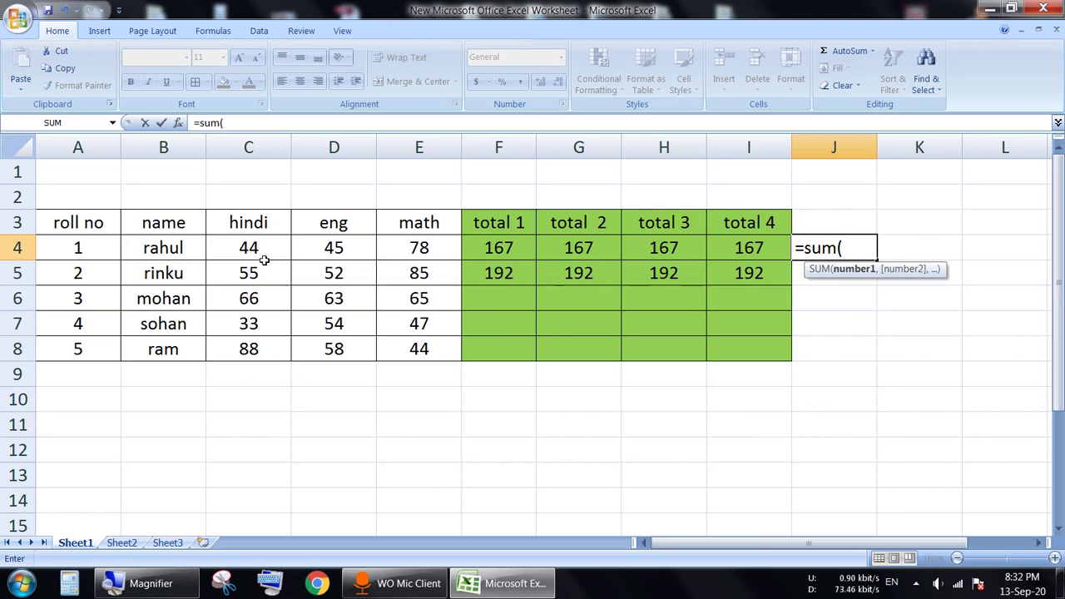
pyautogui.moveTo(264, 255); pyautogui.dragTo(392, 255)
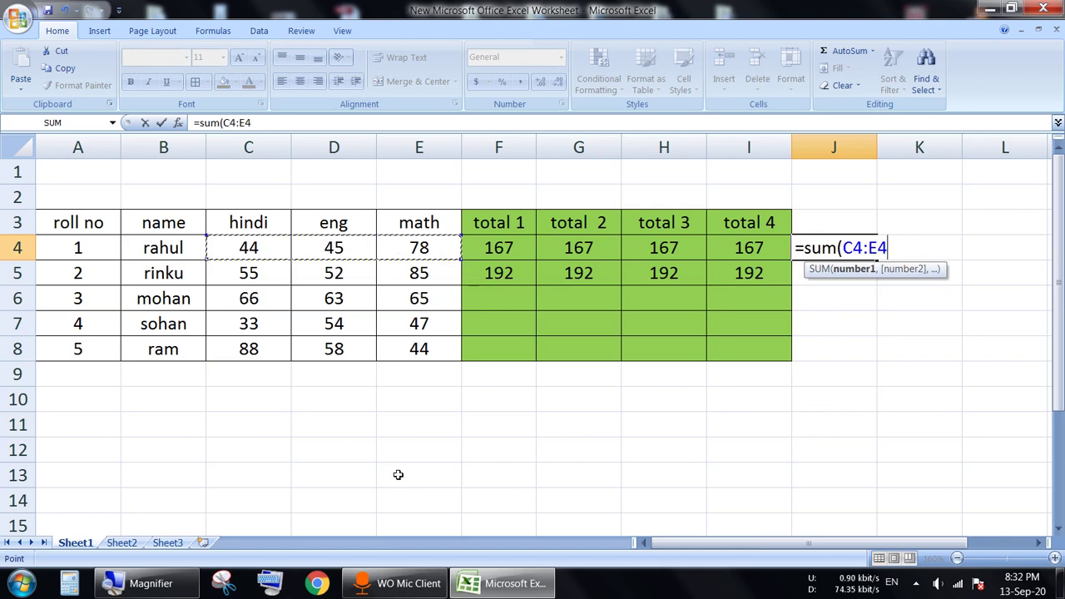
pyautogui.write(')')
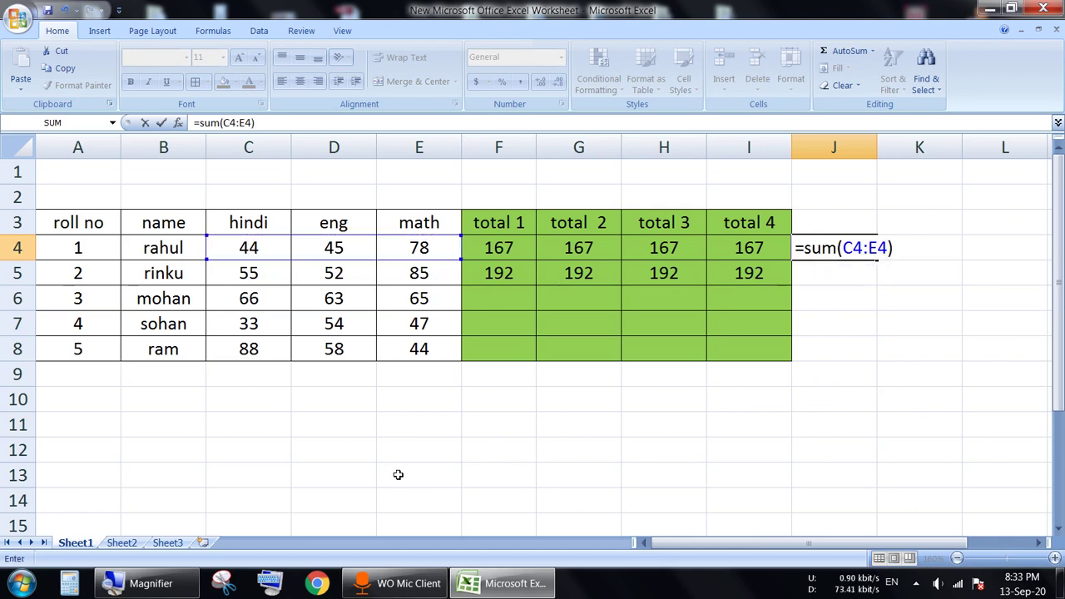
pyautogui.press('Return')
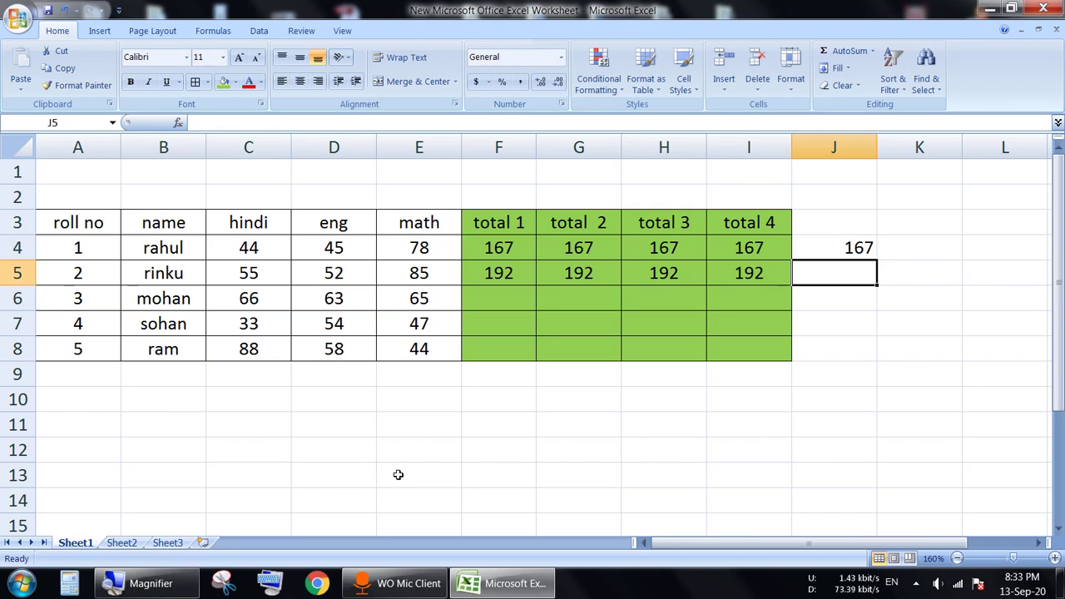
# - Copy the trial formula from J4 down to J8 and clear the contents of J4:J8
pyautogui.press('Up')
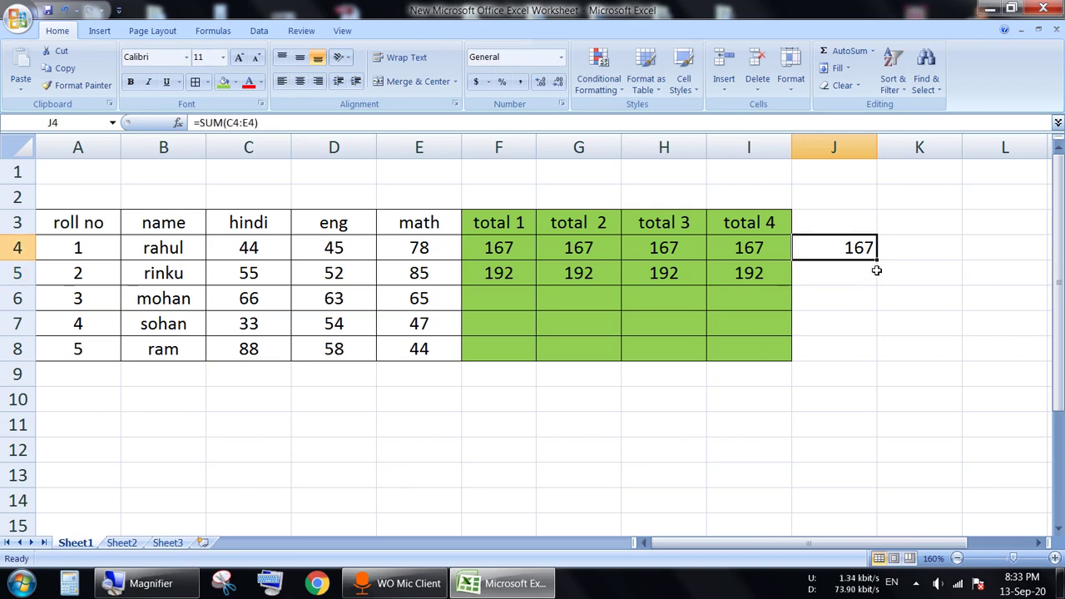
pyautogui.moveTo(878, 261); pyautogui.dragTo(883, 352)
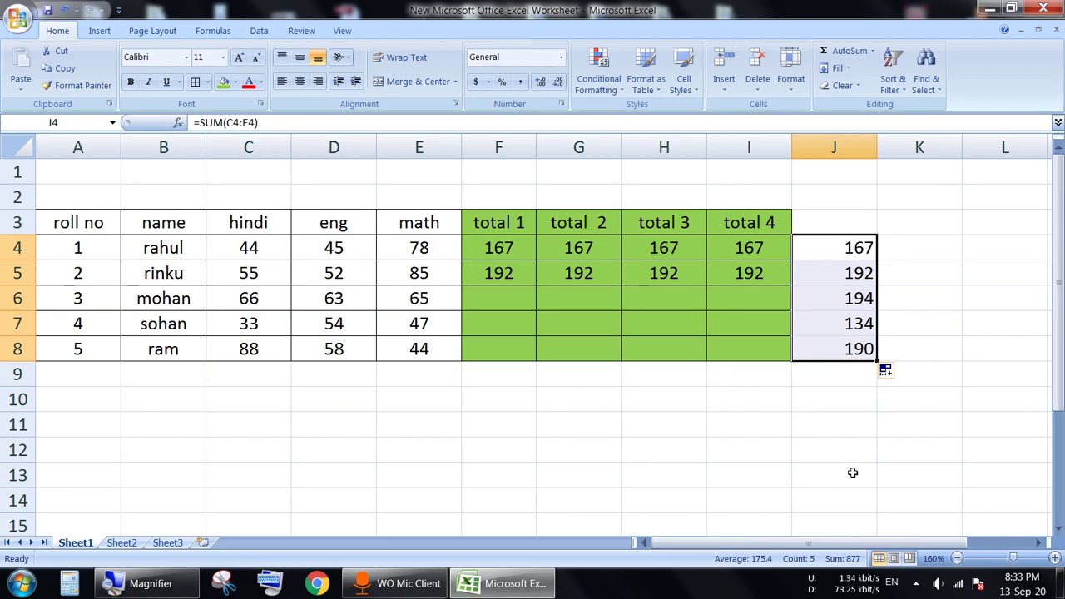
pyautogui.press('Delete')
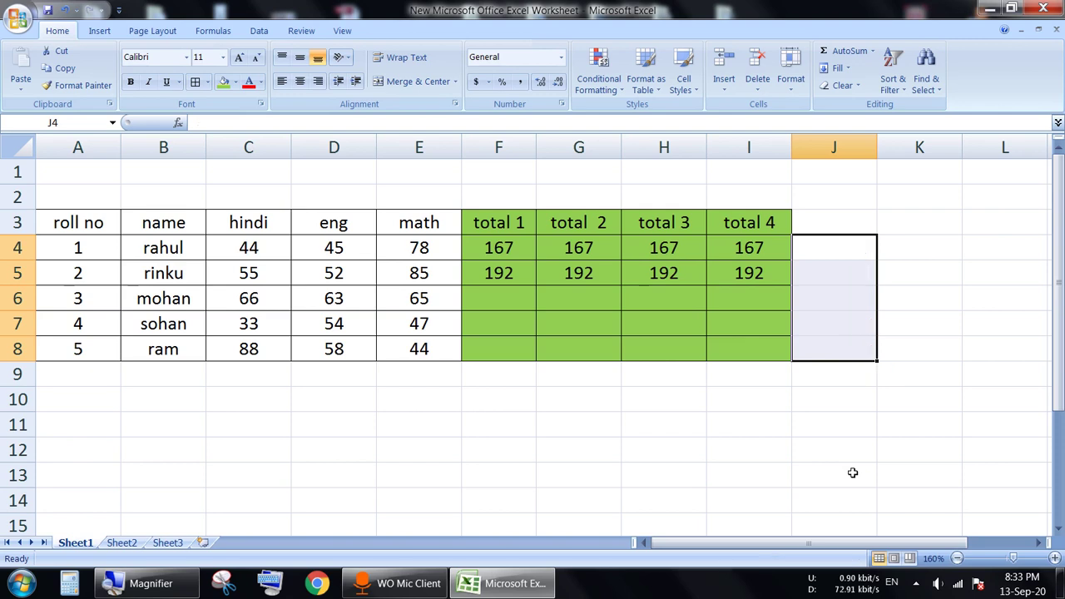
pyautogui.click(853, 473)
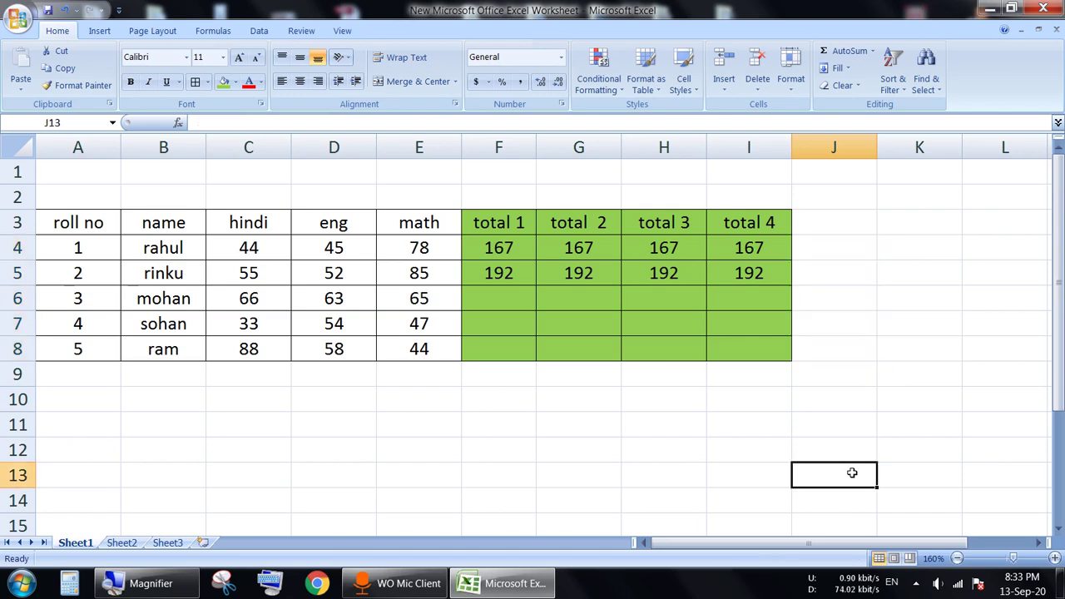
# - Review the typed-number formula inside F4 without changing it, and widen column F
pyautogui.click(509, 244)
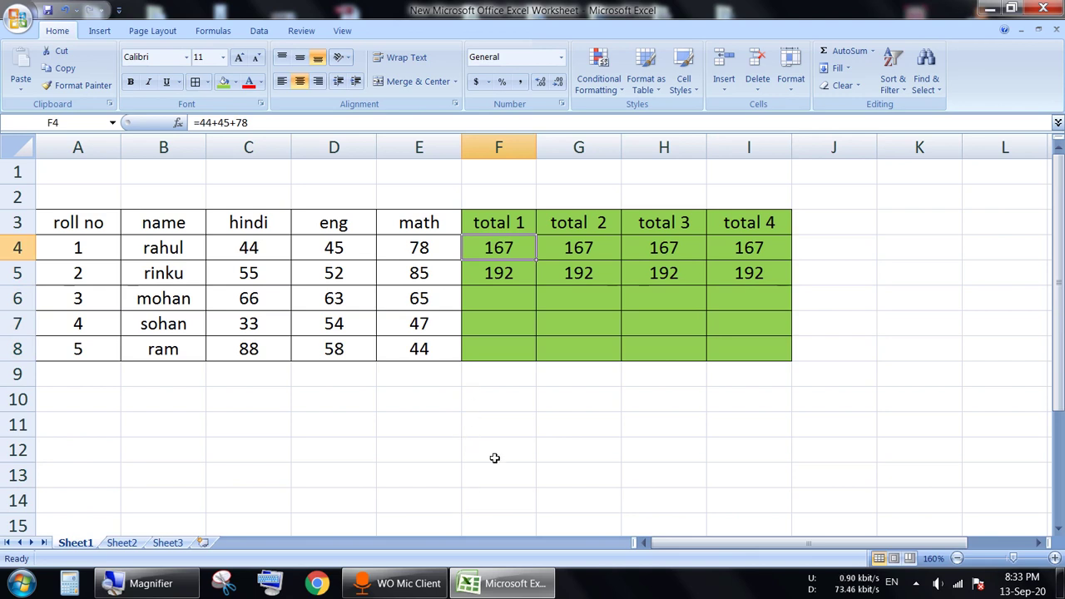
pyautogui.press('F2')
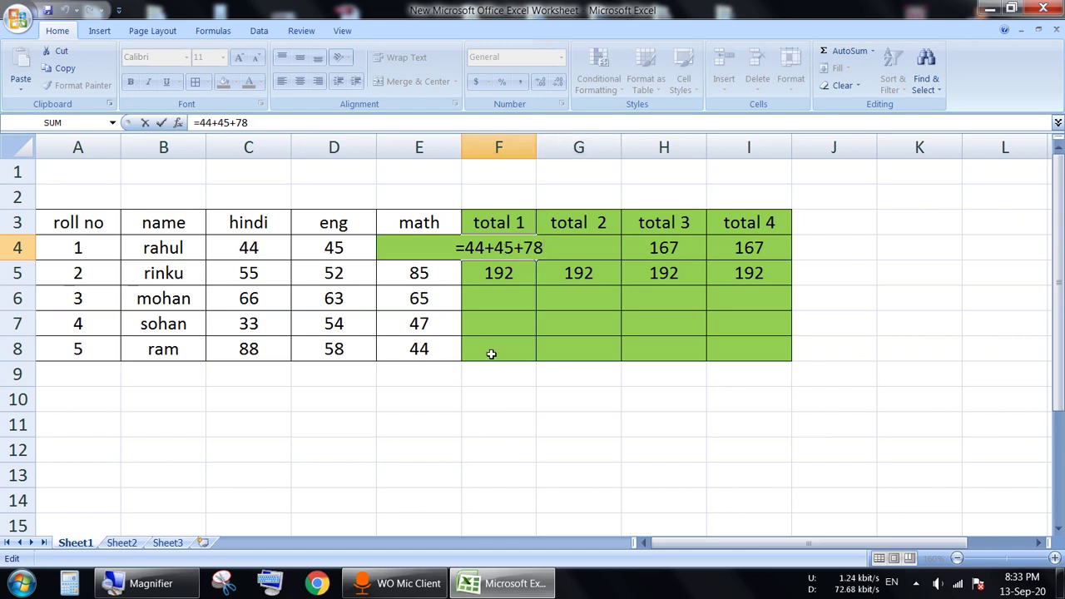
pyautogui.press('F2')
pyautogui.press('Return')
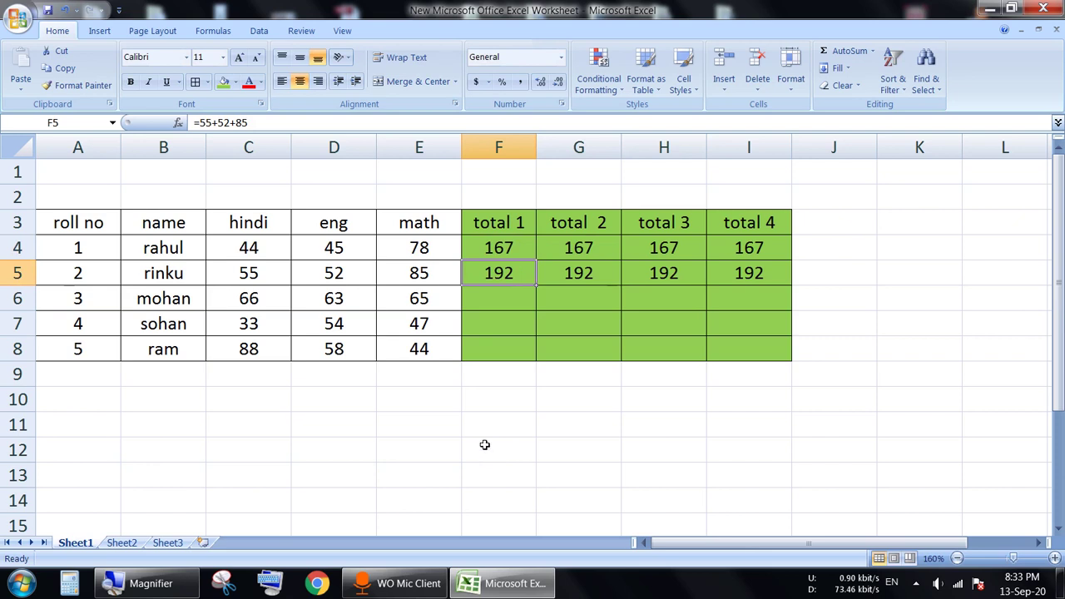
pyautogui.moveTo(537, 148); pyautogui.dragTo(571, 147)
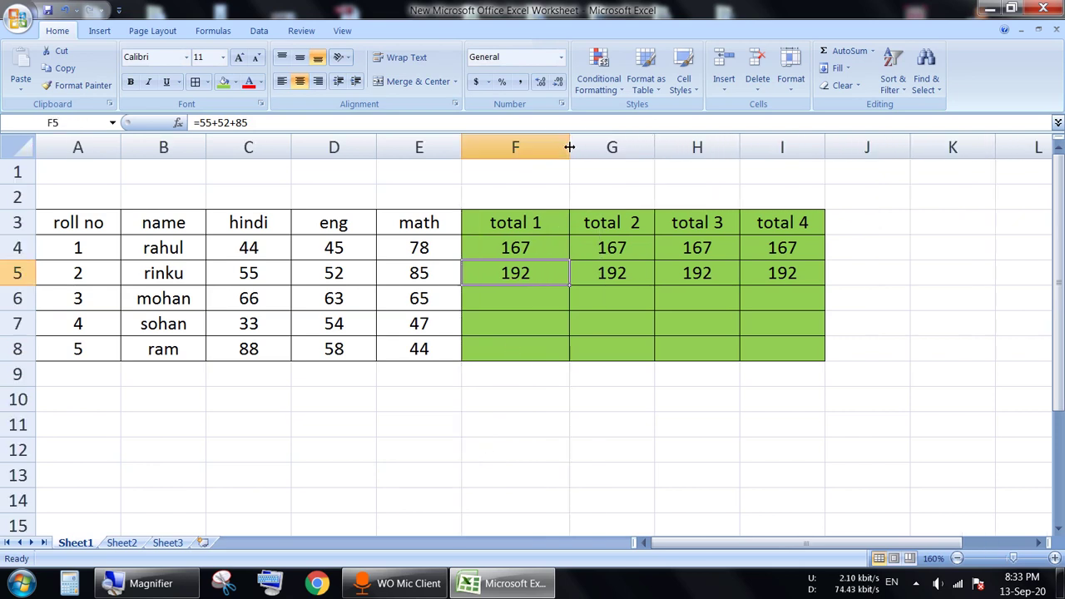
# - Copy the typed-number total 1 formula from F4 down through F8
pyautogui.click(515, 248)
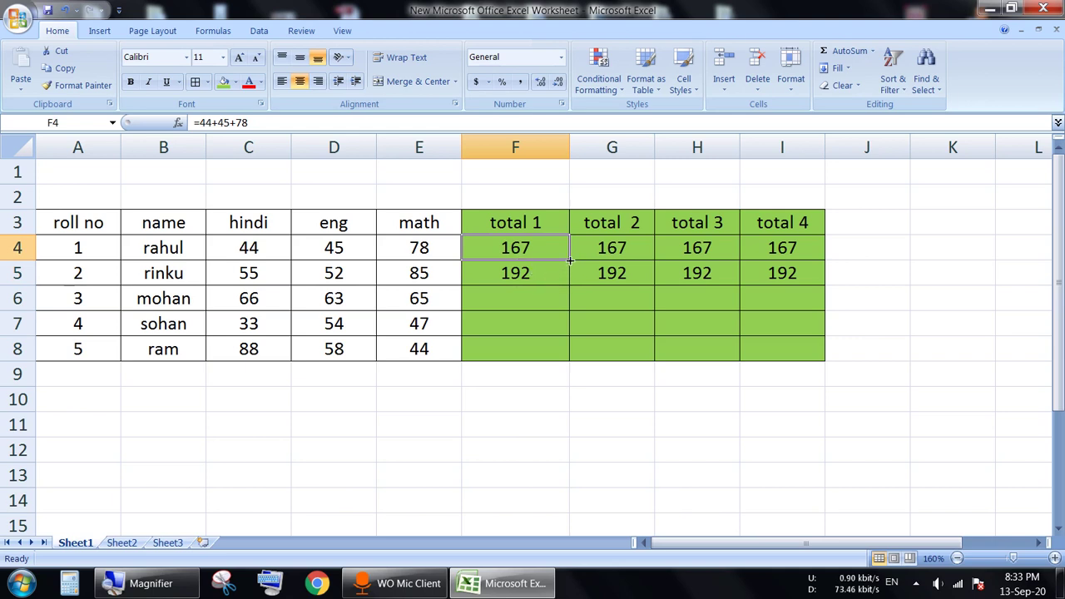
pyautogui.moveTo(570, 261); pyautogui.dragTo(571, 359)
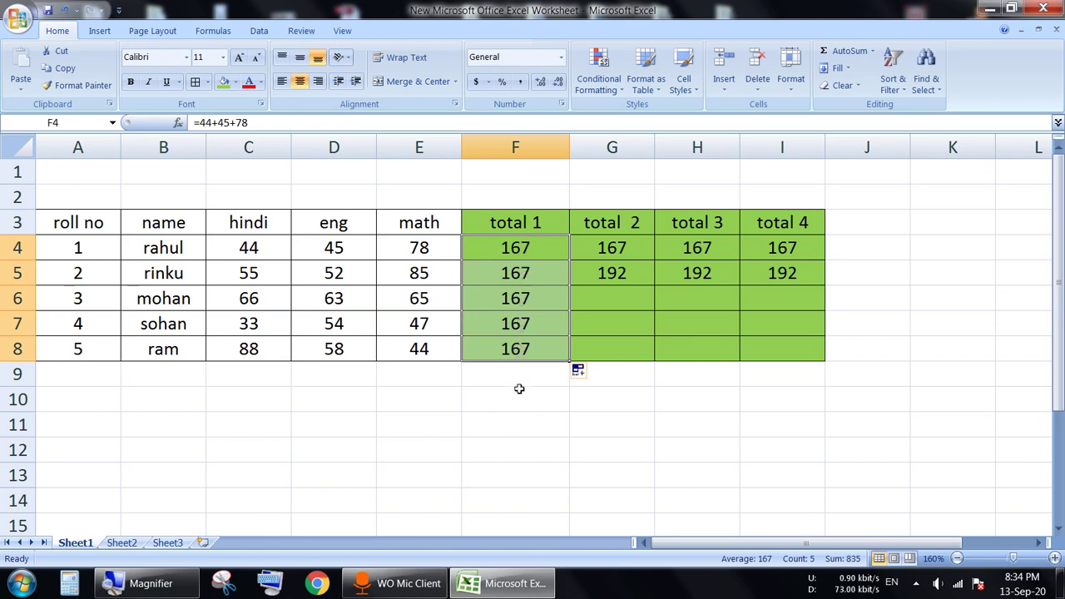
pyautogui.click(606, 442)
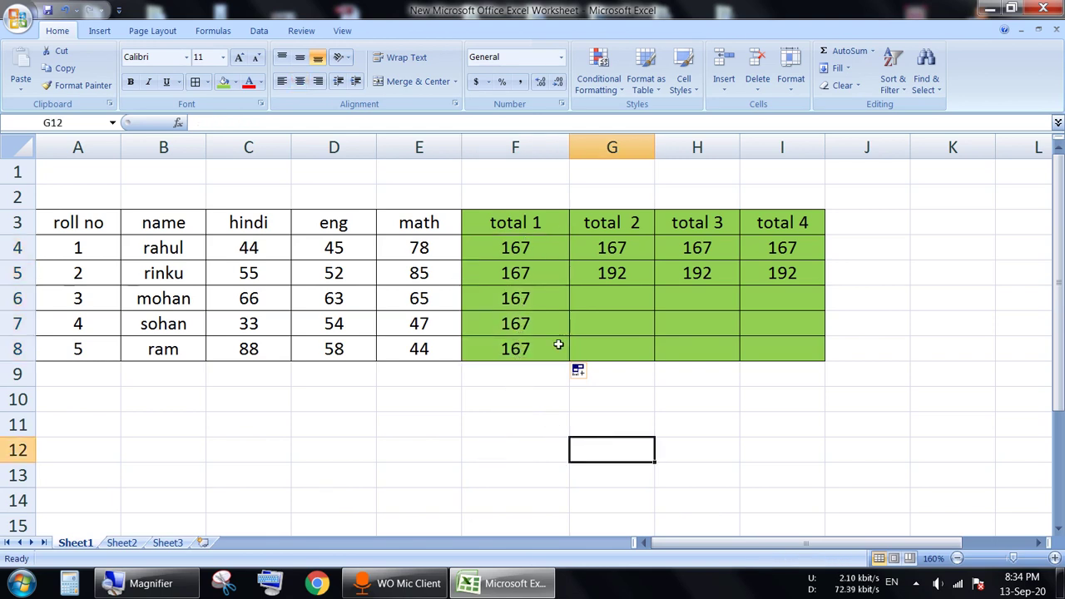
# - Copy the total 2 formula from G4 down to G8 and the total 3 formula from H4 down to H8
pyautogui.click(596, 247)
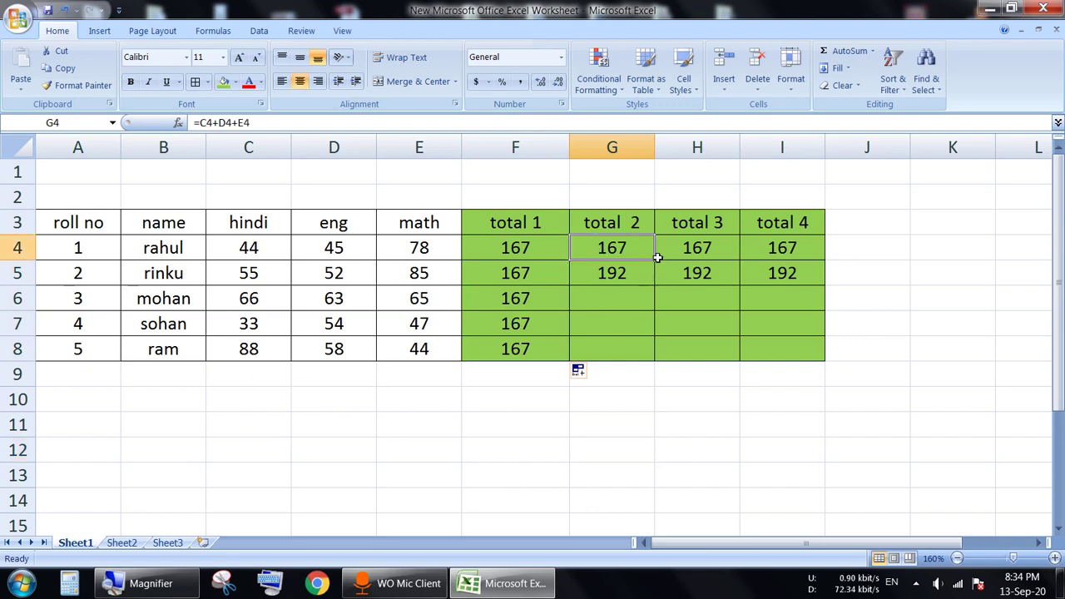
pyautogui.moveTo(657, 260); pyautogui.dragTo(647, 354)
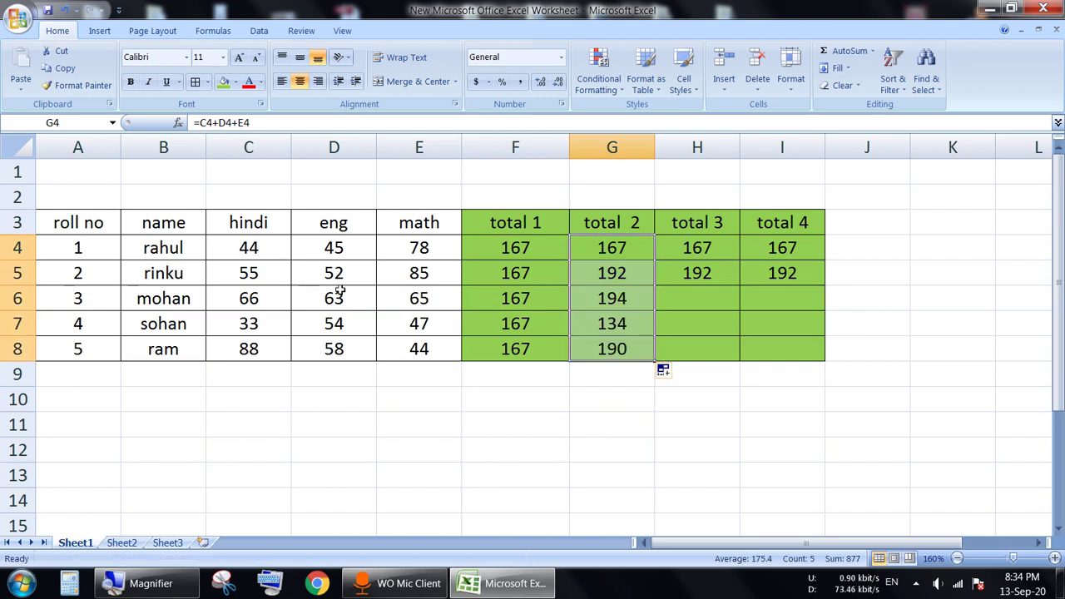
pyautogui.click(701, 247)
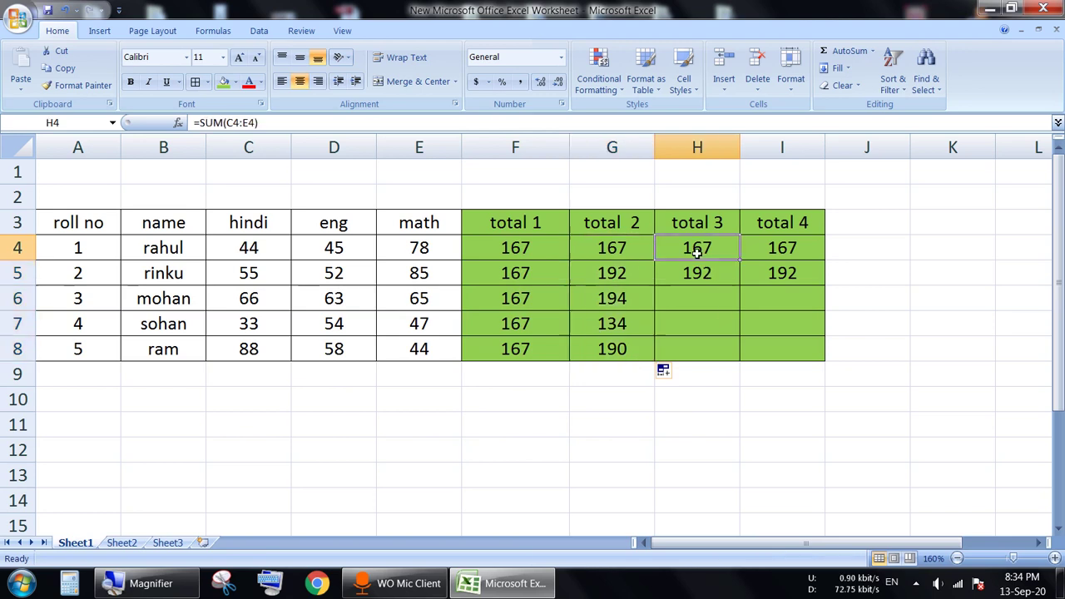
pyautogui.moveTo(742, 258); pyautogui.dragTo(743, 359)
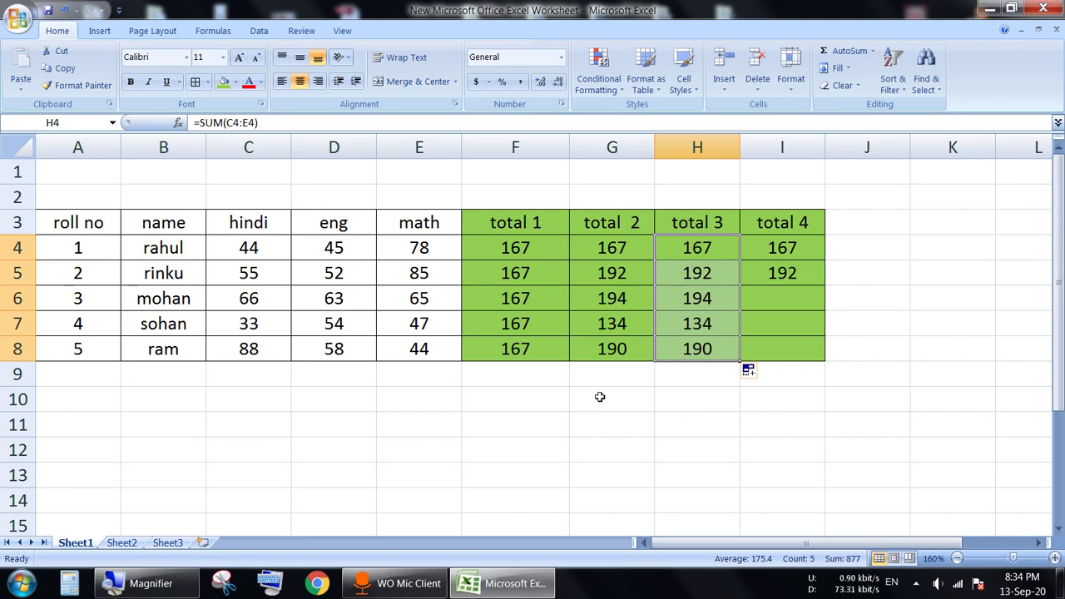
# - Copy the comma-separated SUM formula in the total 4 column from I4 down to I8
pyautogui.click(773, 223)
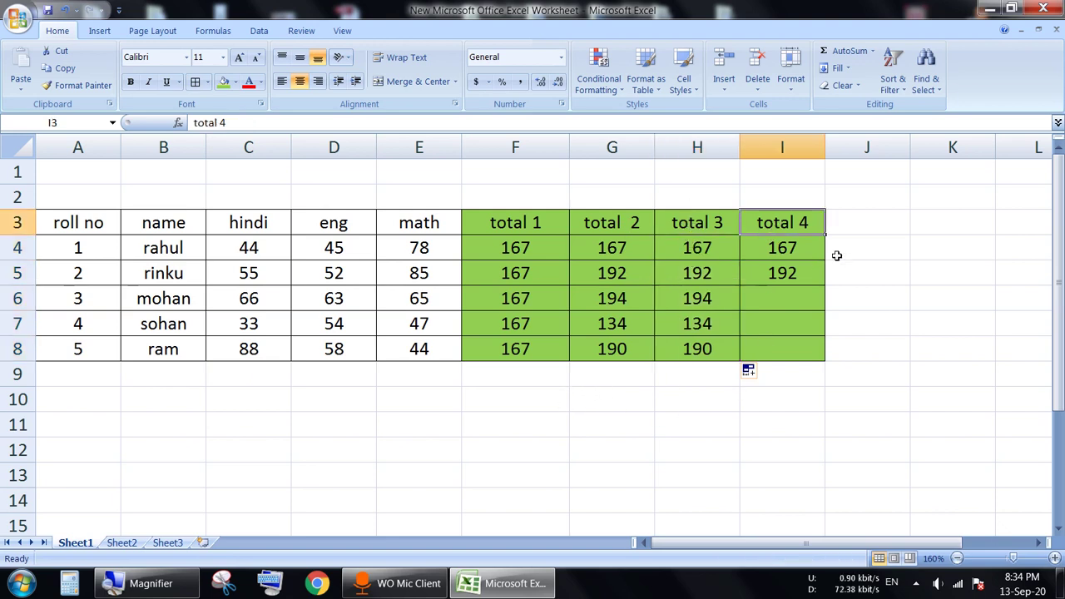
pyautogui.click(804, 244)
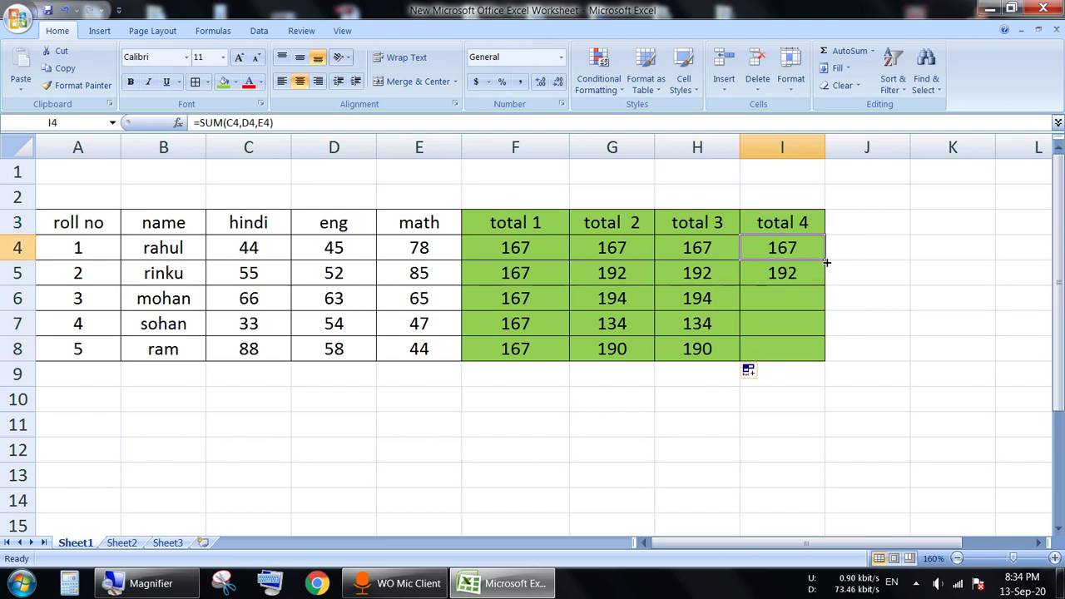
pyautogui.moveTo(826, 262); pyautogui.dragTo(829, 351)
pyautogui.click(671, 471)
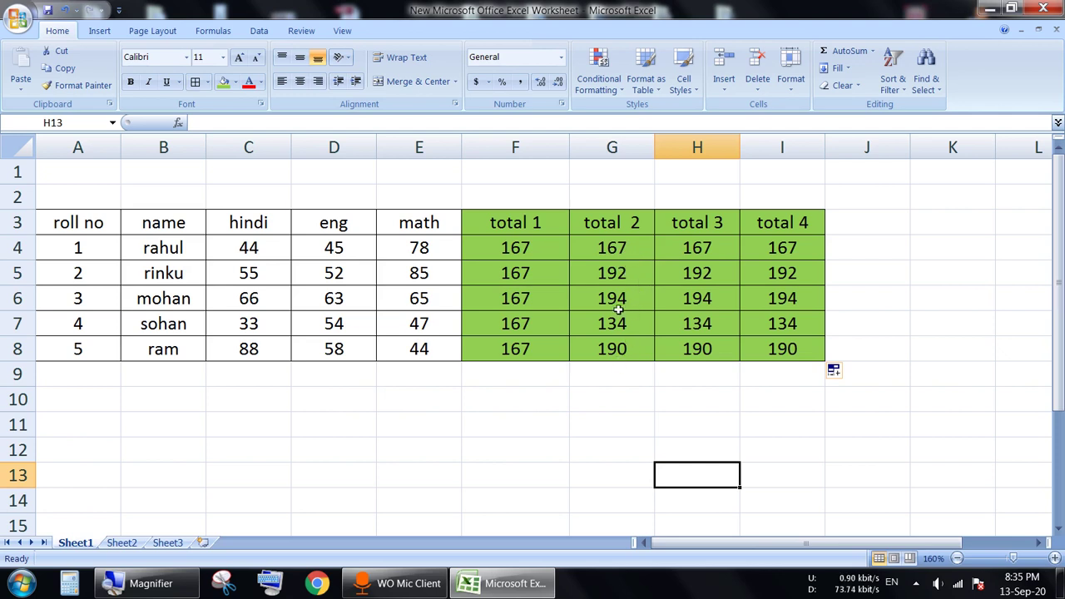
# - Review the total 2 formulas in G4 and G5 without changing them, and widen column G
pyautogui.click(626, 249)
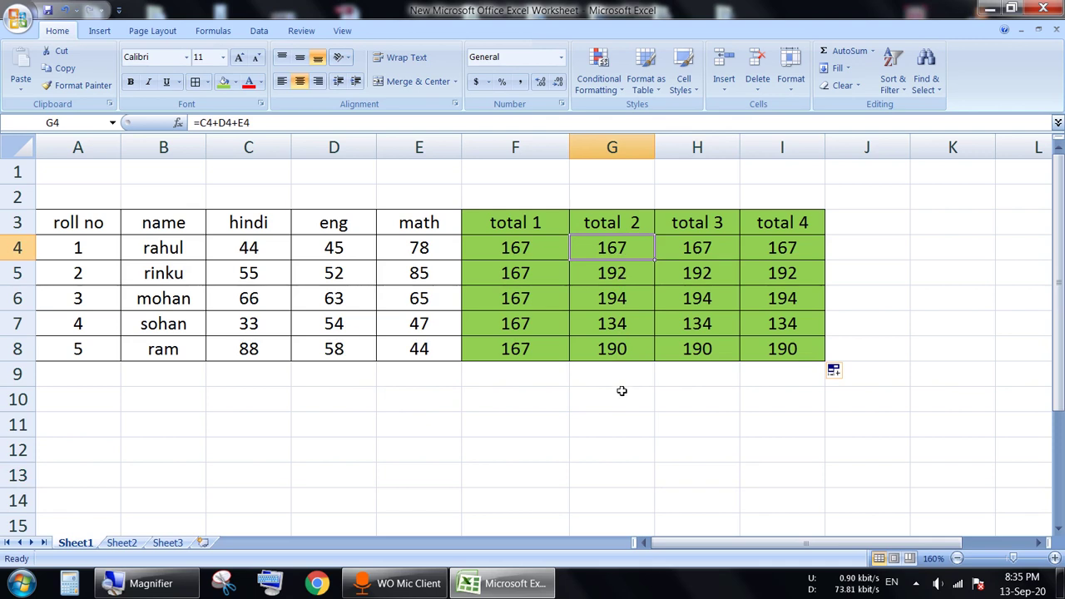
pyautogui.press('F2')
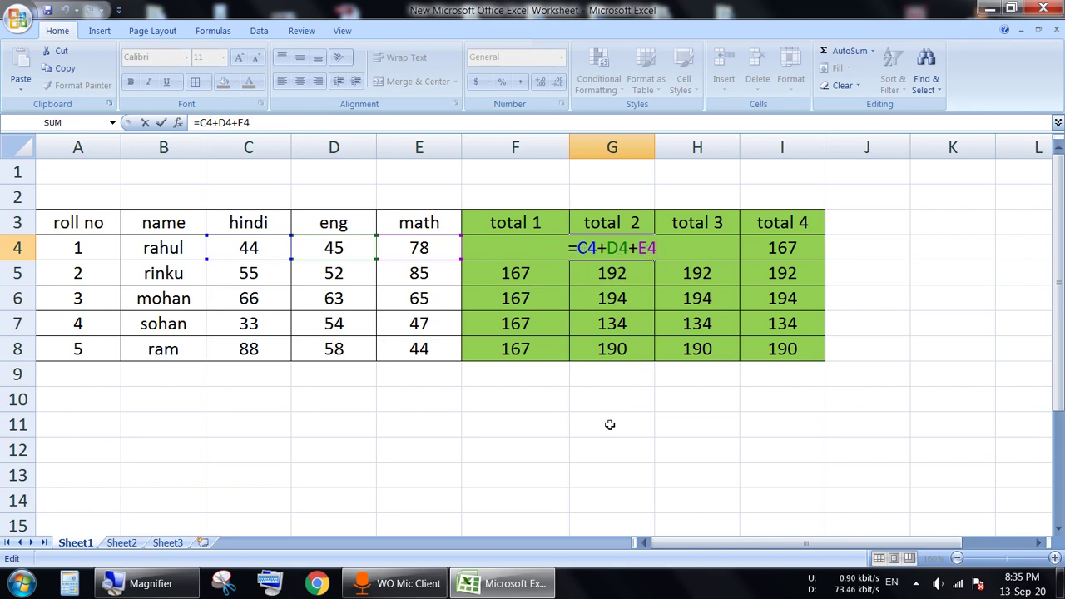
pyautogui.press('Return')
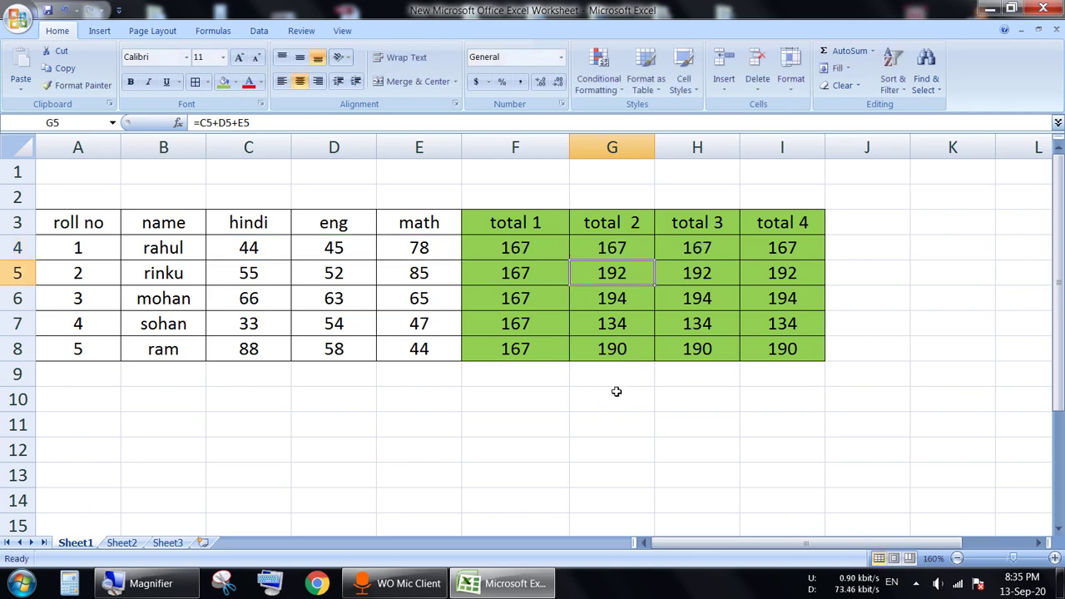
pyautogui.moveTo(654, 155); pyautogui.dragTo(684, 151)
pyautogui.press('F2')
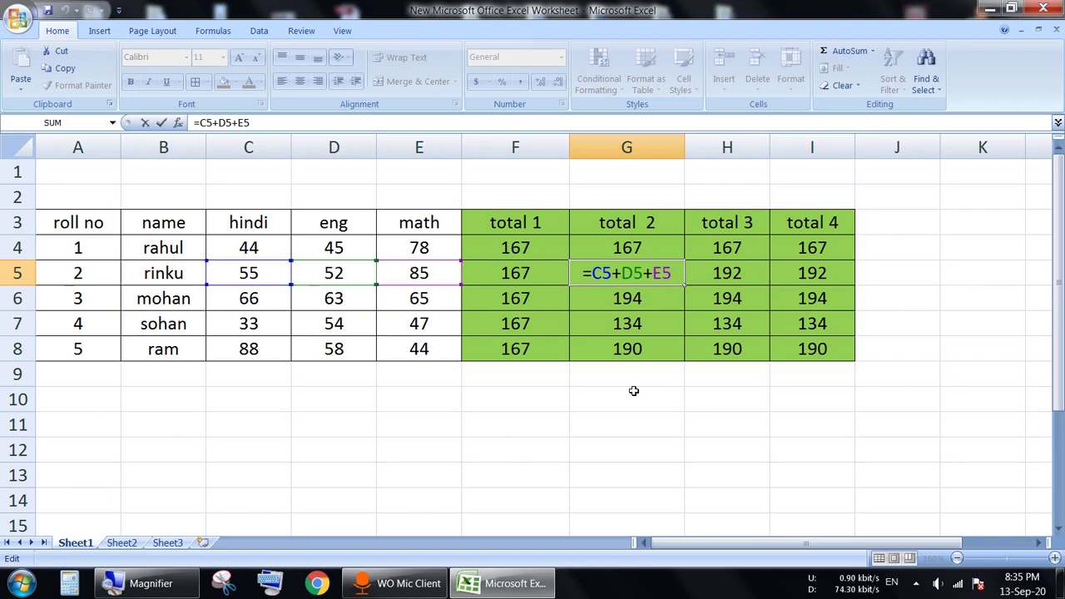
pyautogui.press('Return')
pyautogui.press('Up')
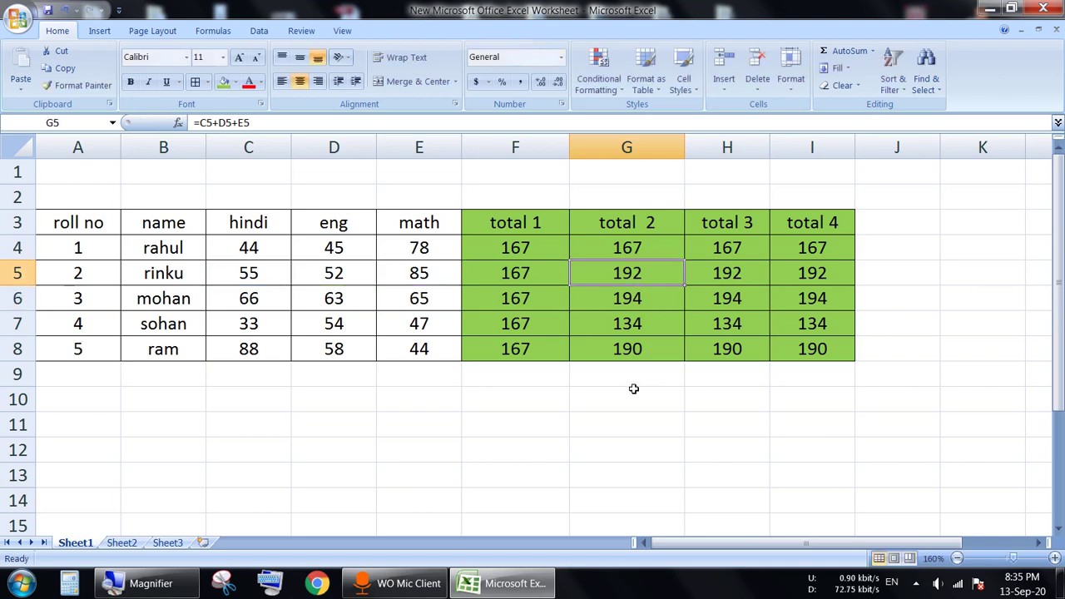
pyautogui.press('Up')
pyautogui.press('F2')
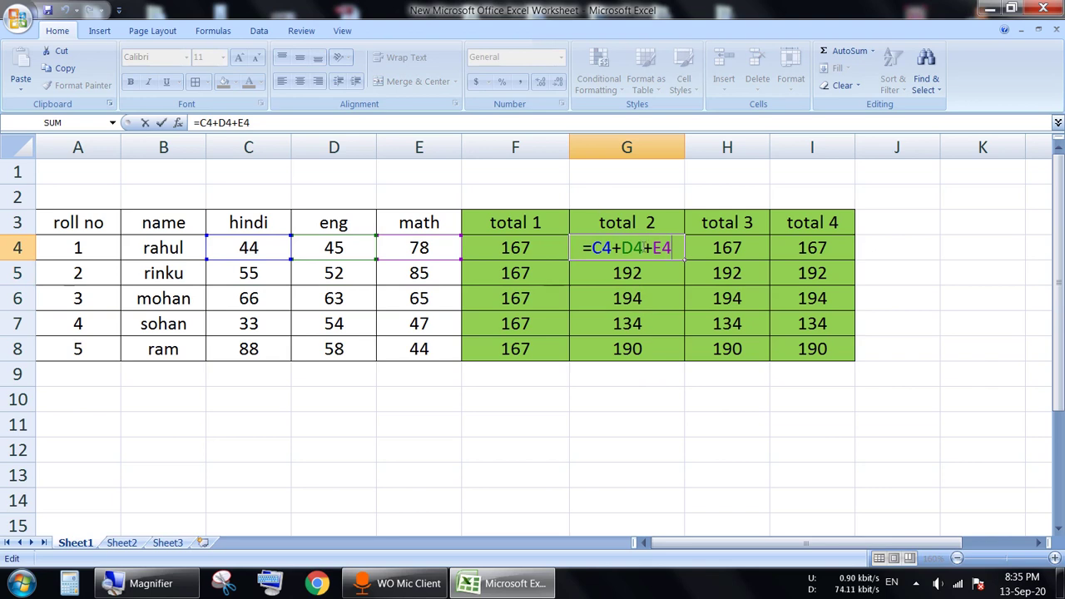
pyautogui.click(591, 473)
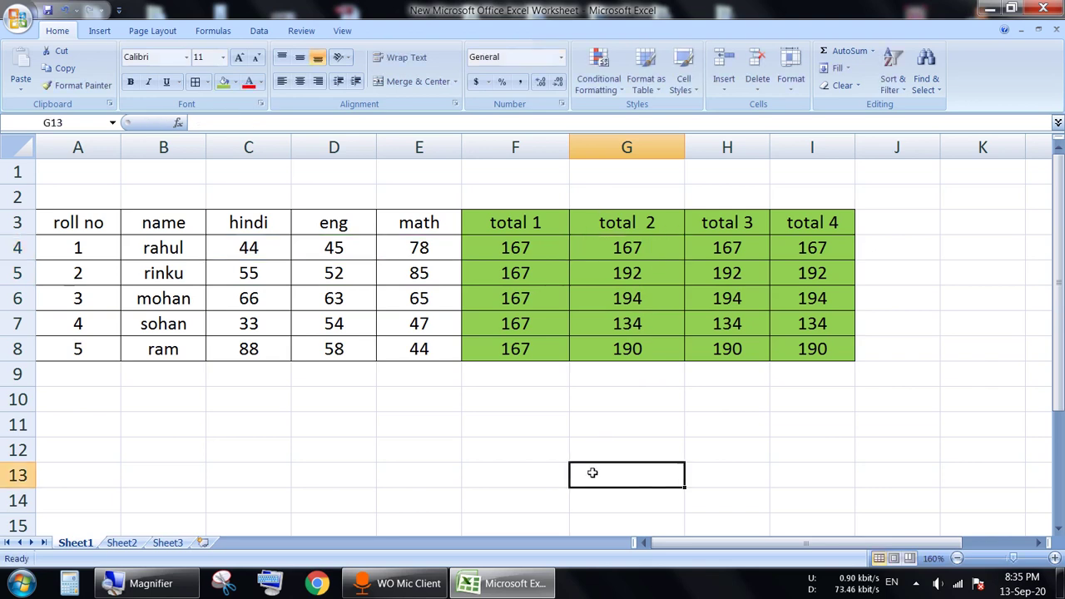
# - Recheck the total 2 formula in G5 and remove the stray G9 reference from it
pyautogui.doubleClick(617, 264)
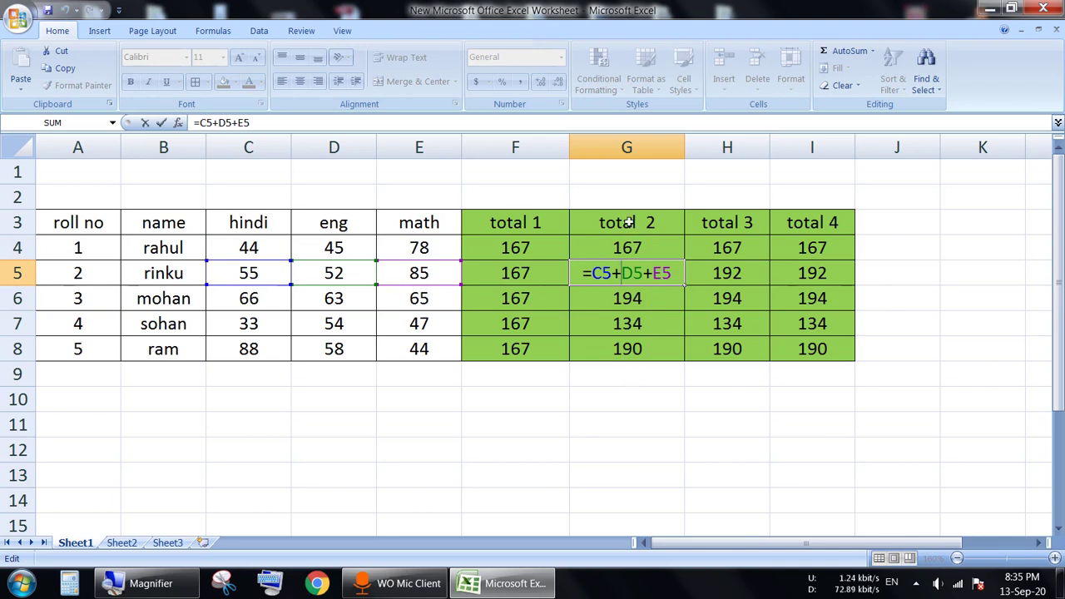
pyautogui.click(626, 377)
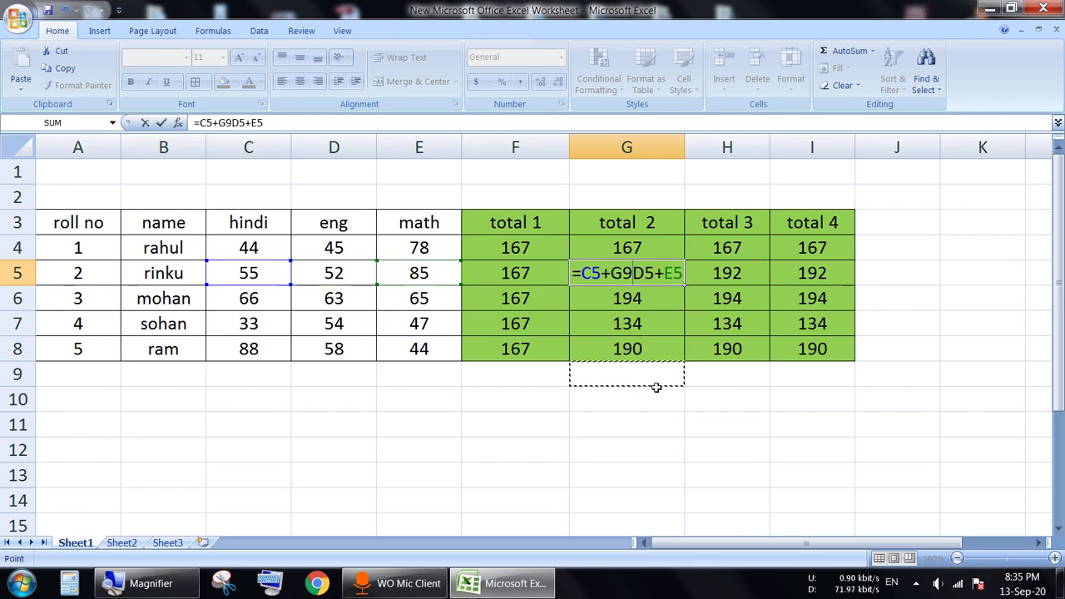
pyautogui.press('BackSpace')
pyautogui.press('BackSpace')
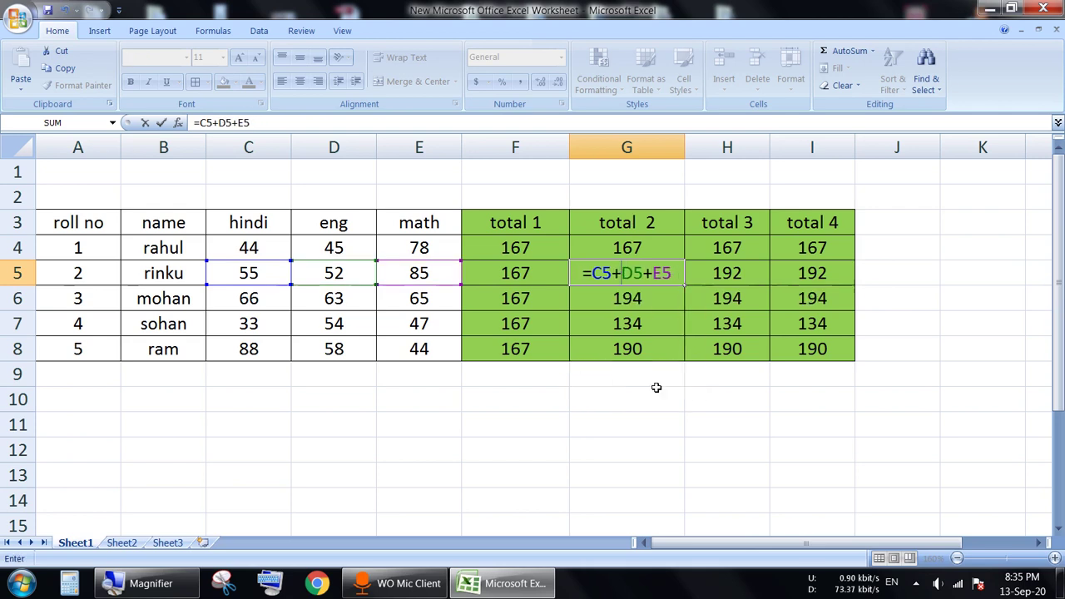
pyautogui.press('Return')
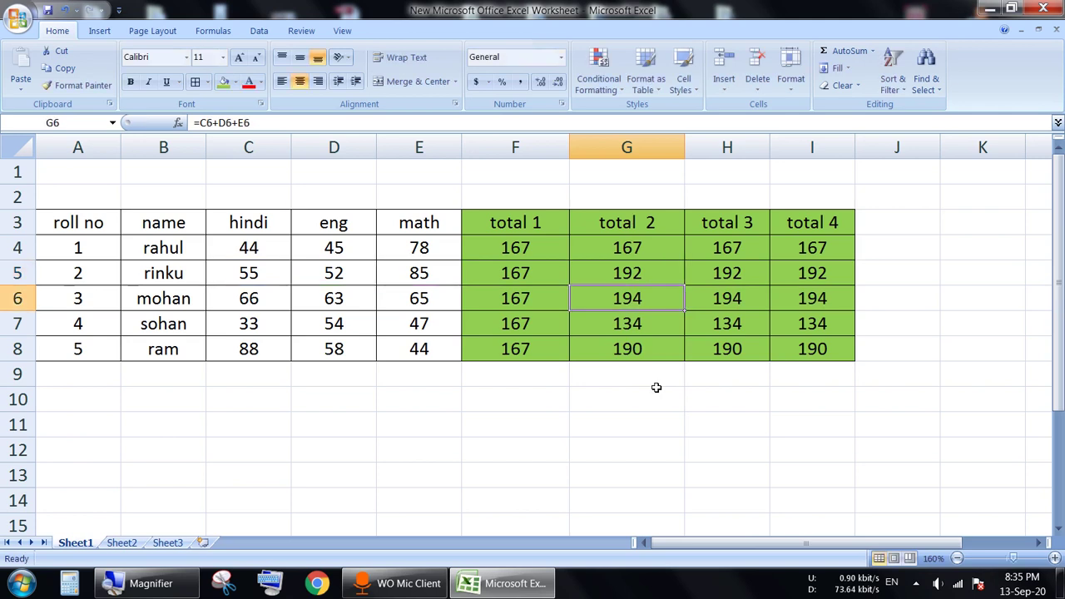
# - Review the SUM range formulas in the total 3 column from H4 to H6 without changing them
pyautogui.doubleClick(726, 248)
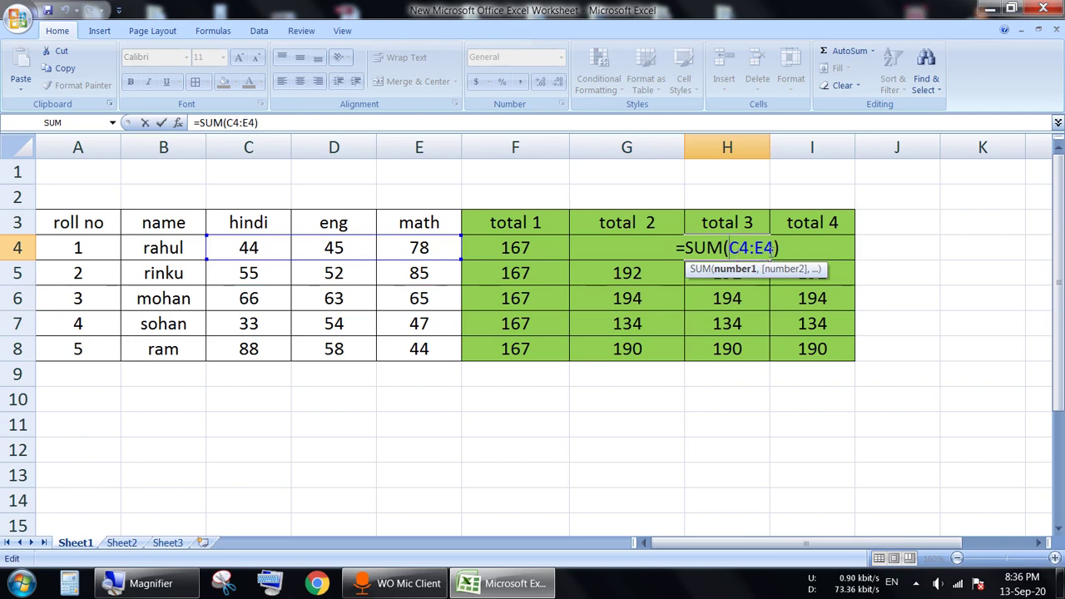
pyautogui.press('Return')
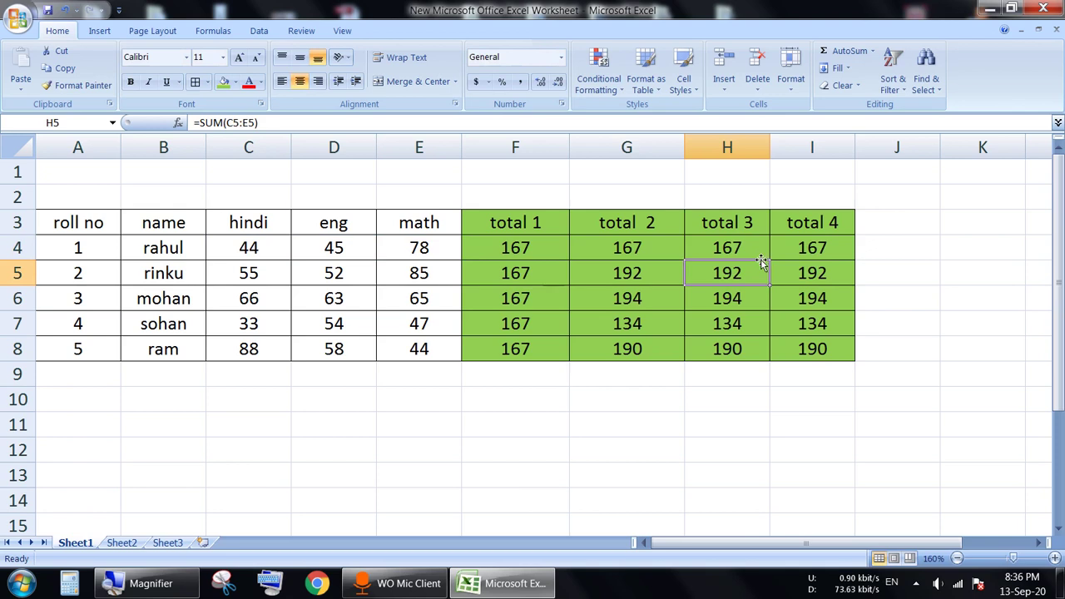
pyautogui.doubleClick(760, 264)
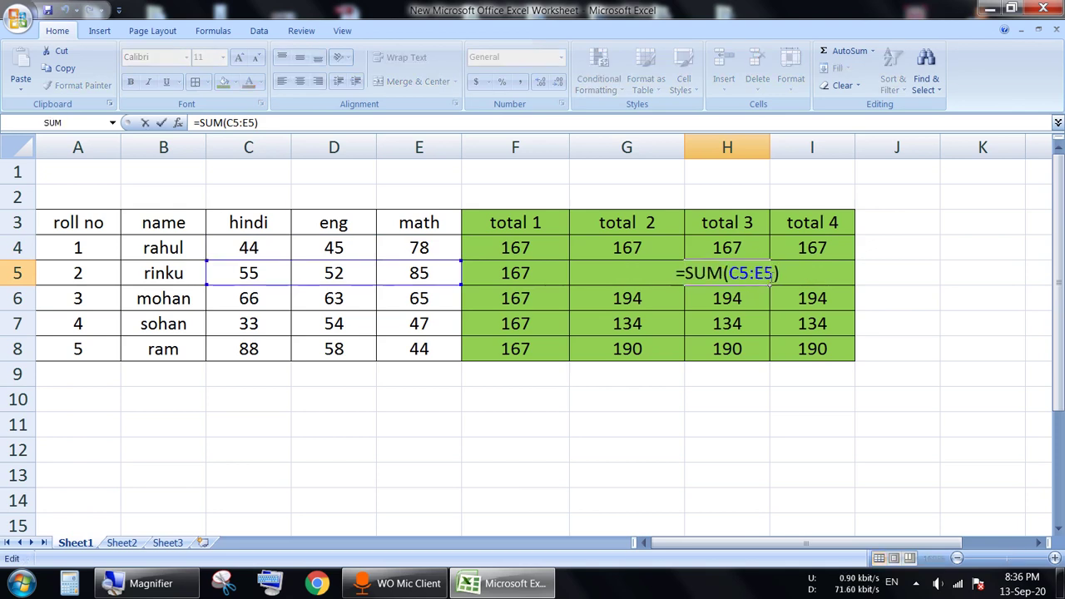
pyautogui.press('Return')
pyautogui.press('F2')
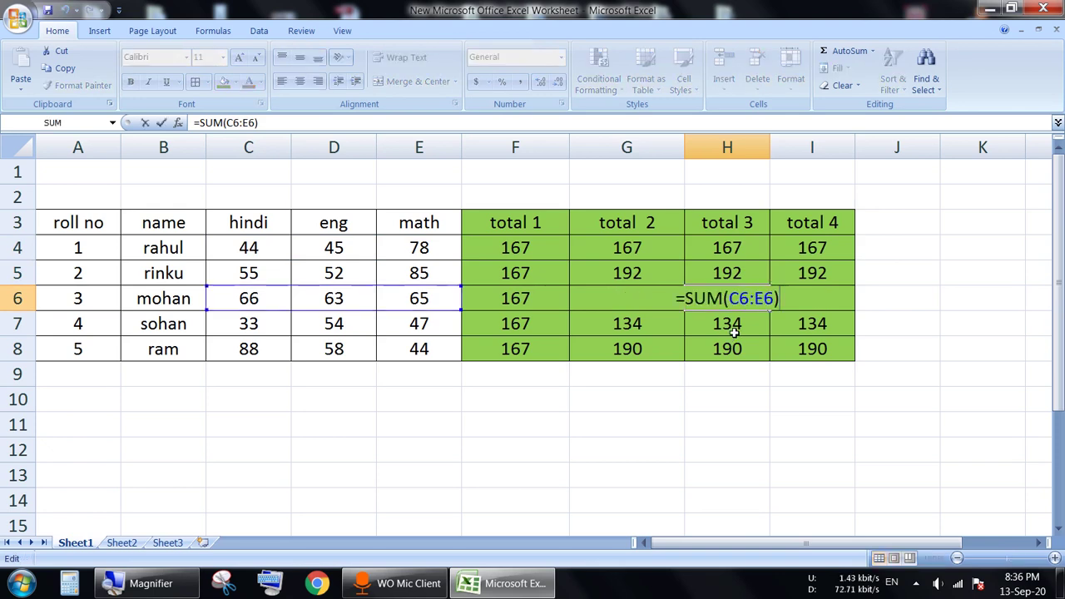
pyautogui.press('Return')
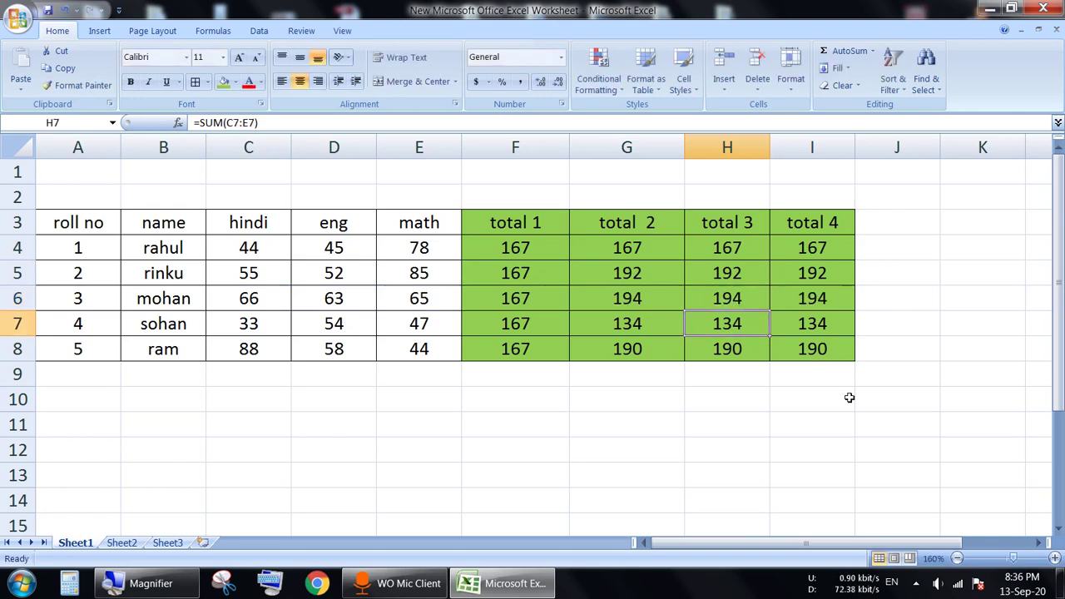
# - Review the comma-separated SUM formulas of total 4 in I4 and I5 without changing them
pyautogui.doubleClick(823, 247)
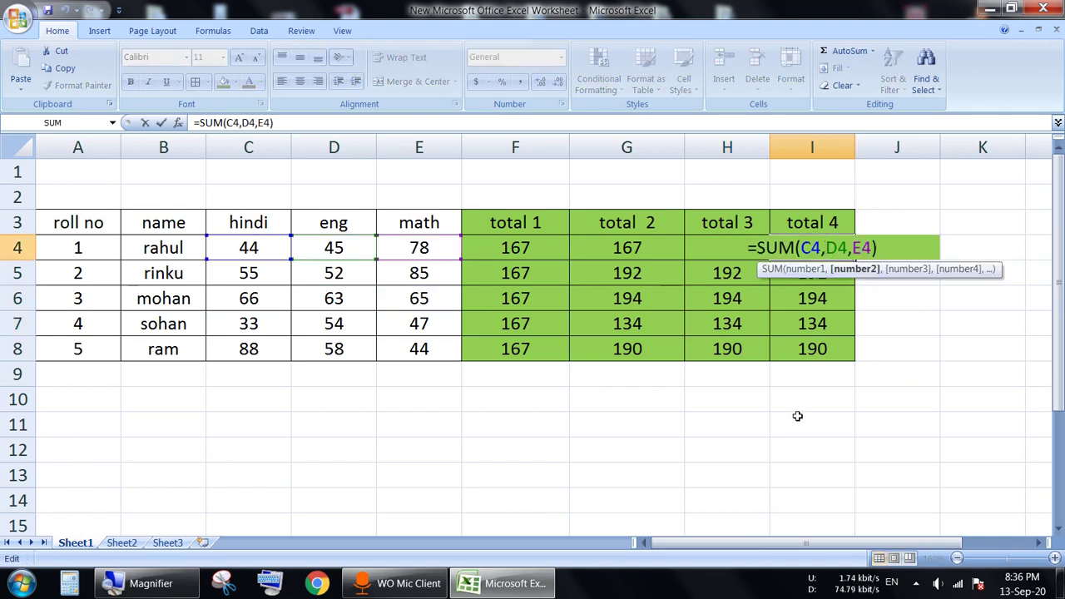
pyautogui.press('Return')
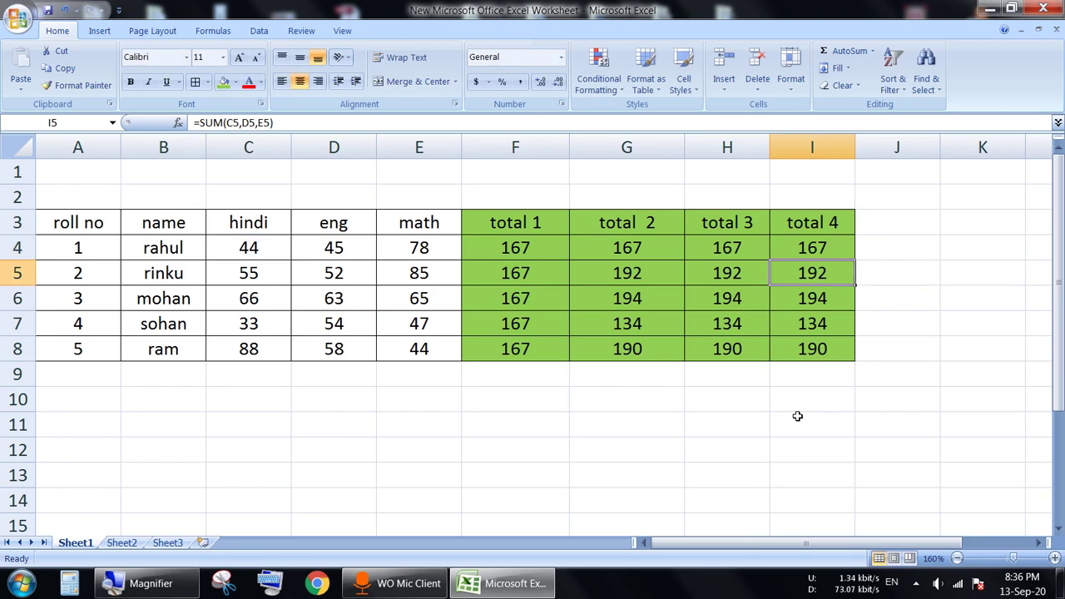
pyautogui.press('F2')
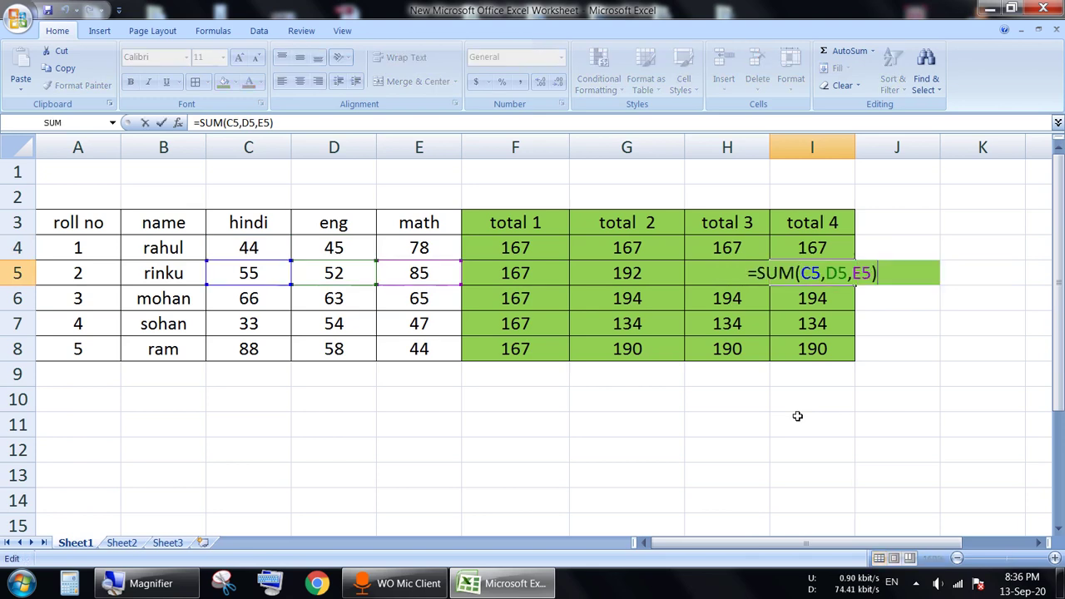
pyautogui.click(798, 416)
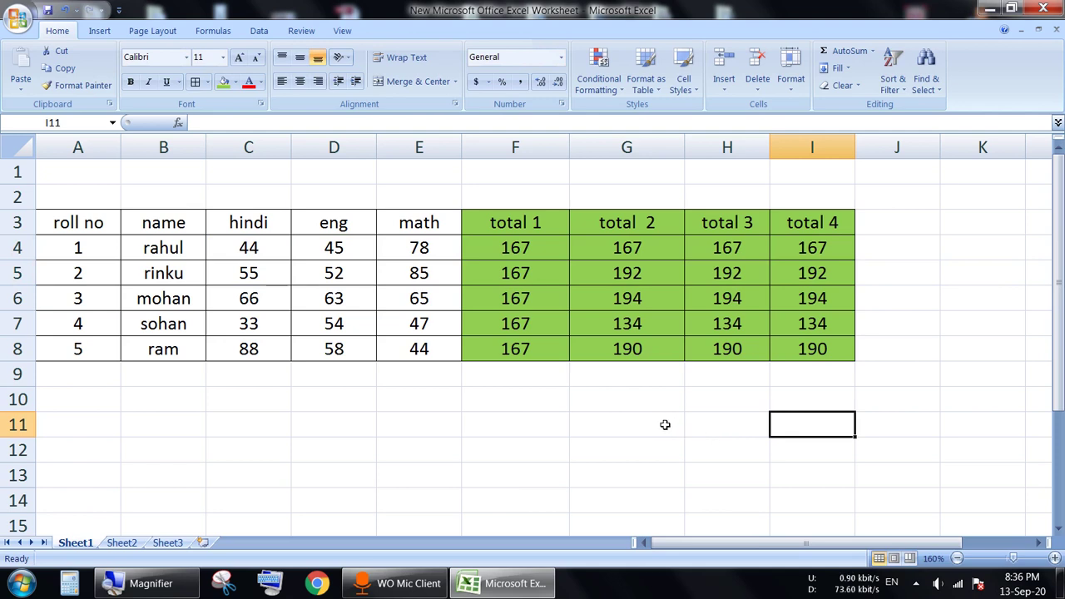
# - Inspect the typed-number formula in each total 1 cell from F4 down to F8 without changing it
pyautogui.doubleClick(511, 248)
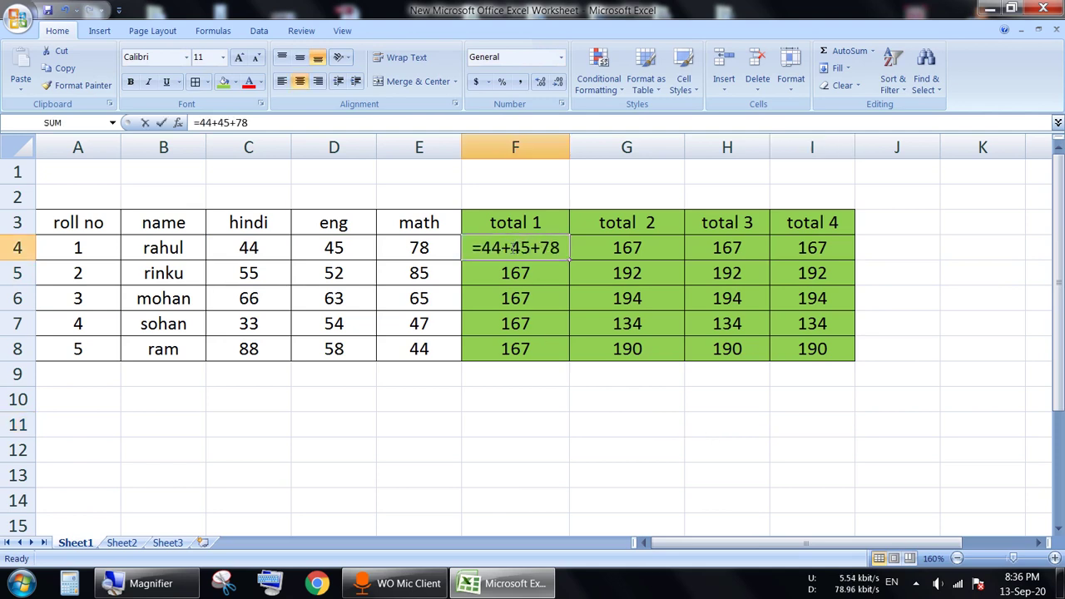
pyautogui.press('Return')
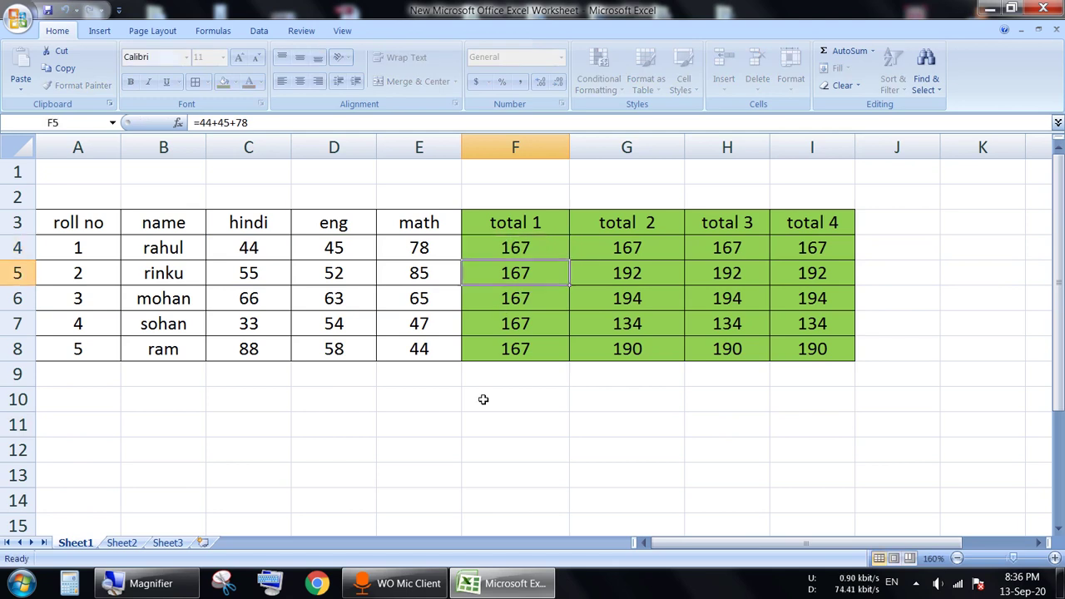
pyautogui.press('F2')
pyautogui.press('Return')
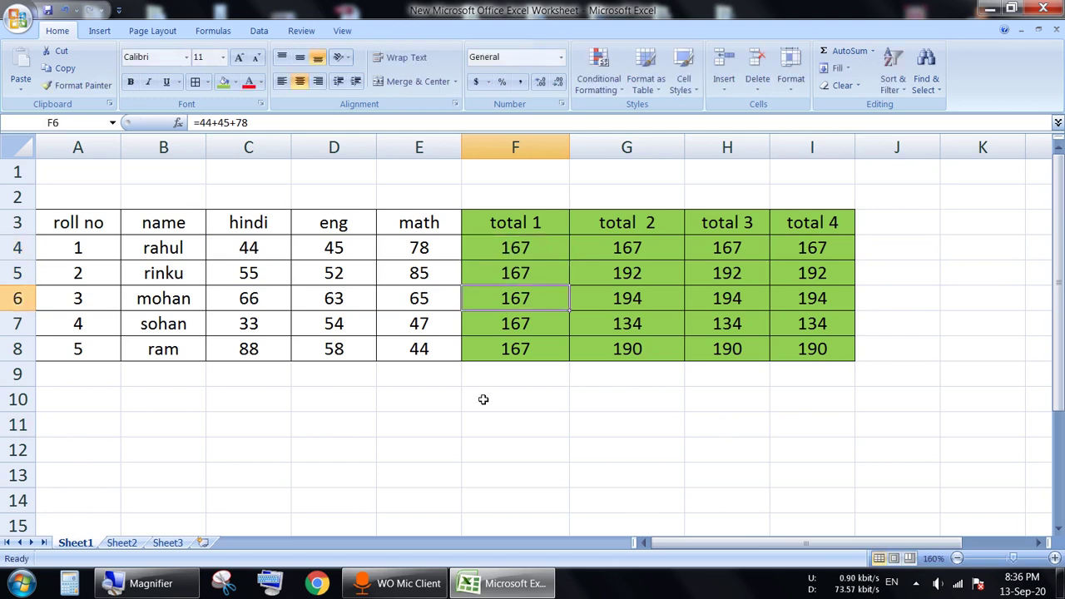
pyautogui.press('F2')
pyautogui.press('Return')
pyautogui.press('F2')
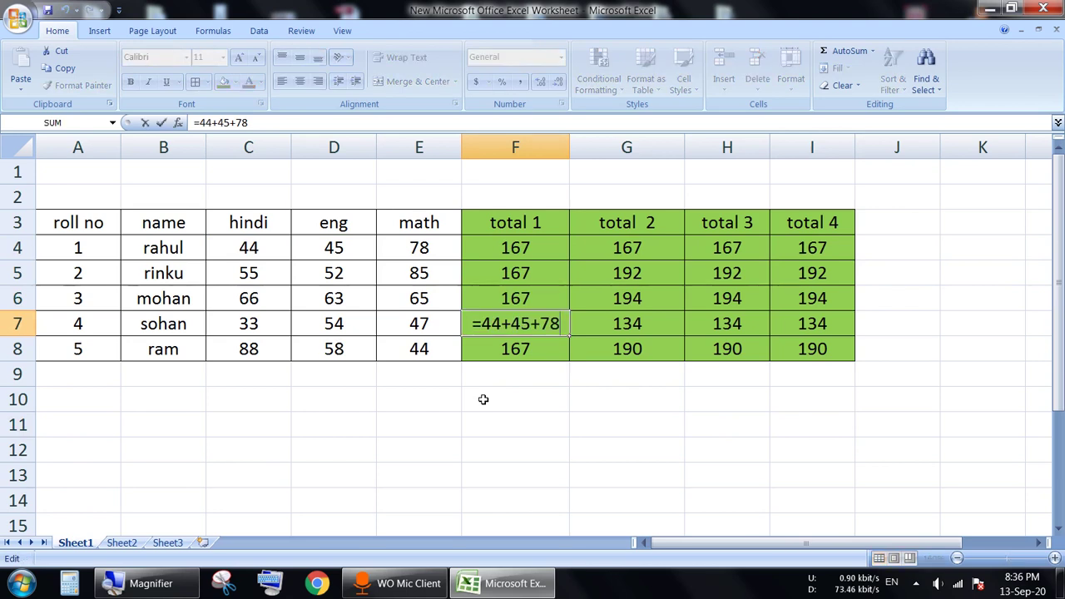
pyautogui.press('Return')
pyautogui.press('F2')
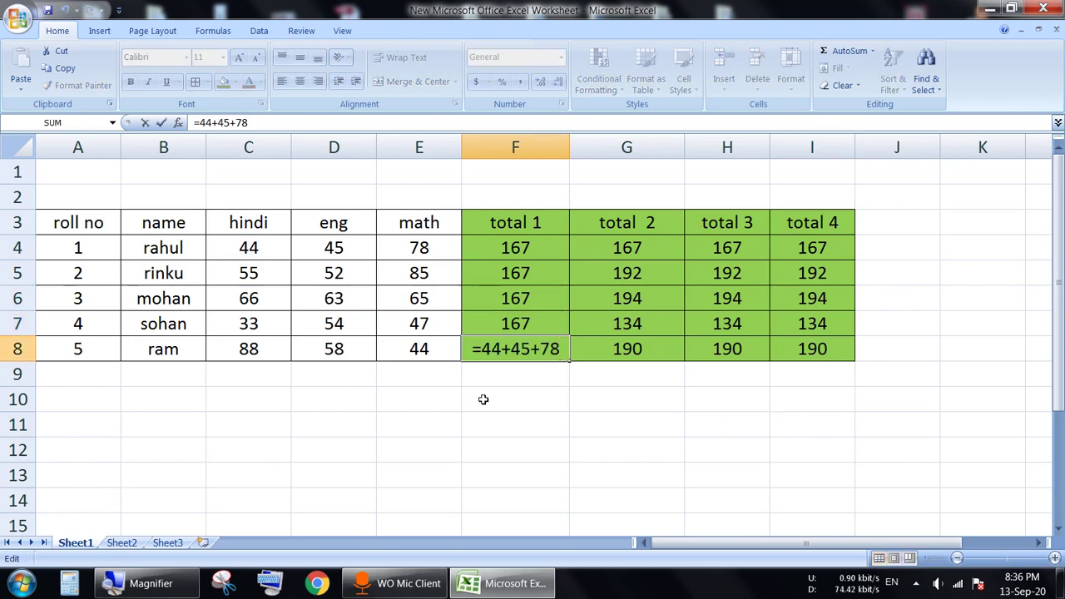
pyautogui.press('Return')
# - Inspect the cell references in the total 2 formulas from G4 down to G6 without changing them
pyautogui.press('Right')
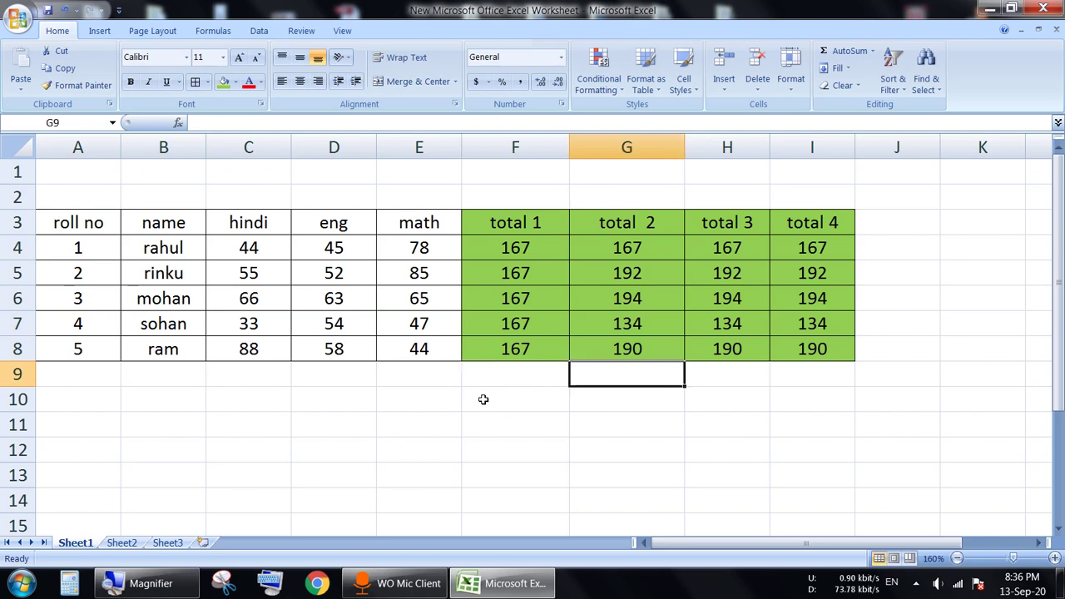
pyautogui.press('Up')
pyautogui.press('Up')
pyautogui.press('Up')
pyautogui.press('Up')
pyautogui.press('Up')
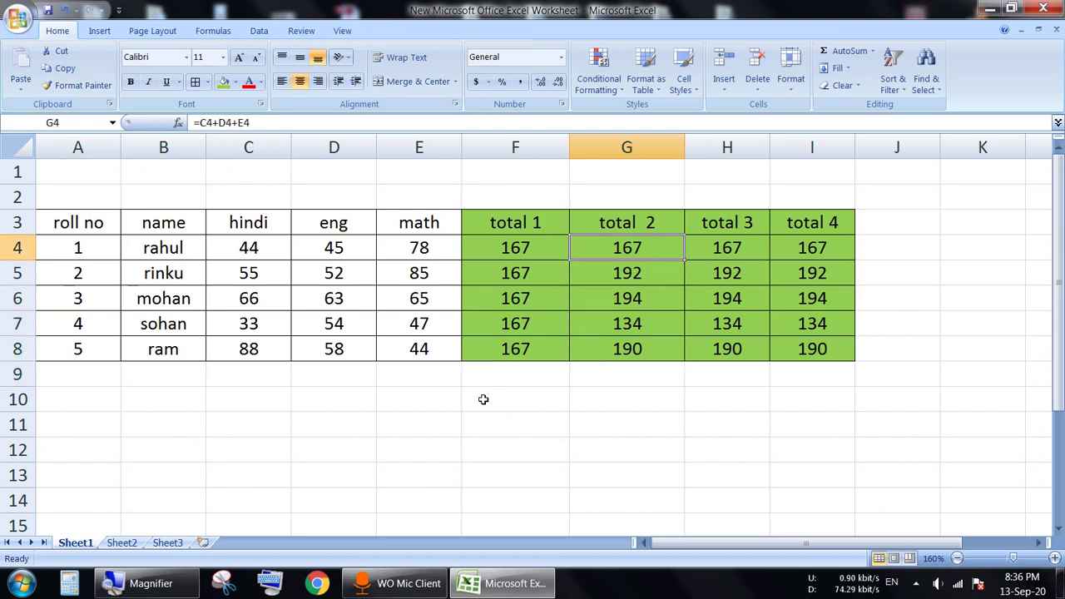
pyautogui.press('F2')
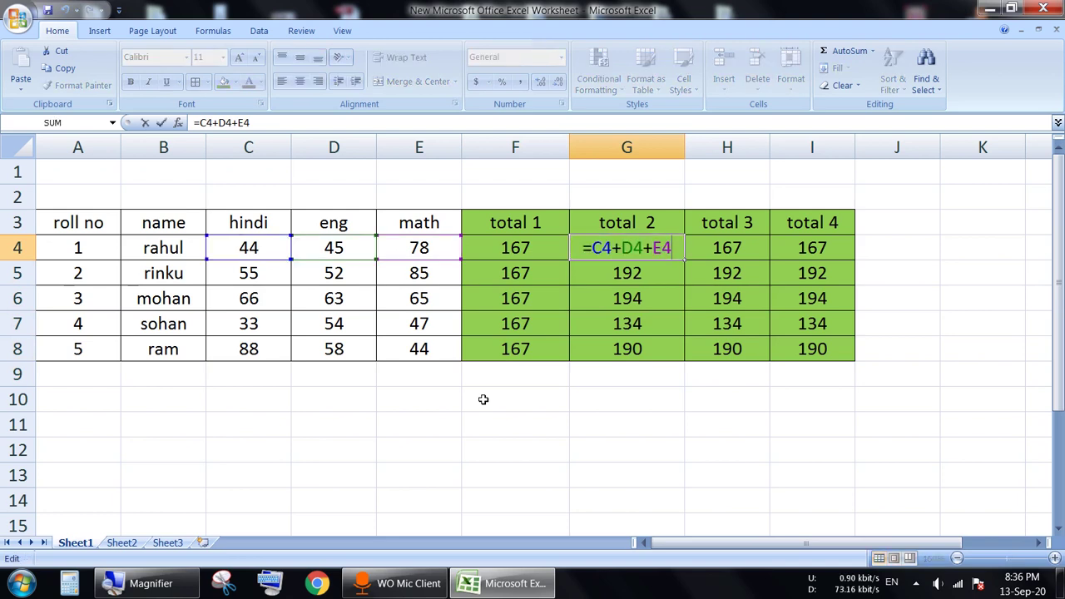
pyautogui.press('Return')
pyautogui.press('F2')
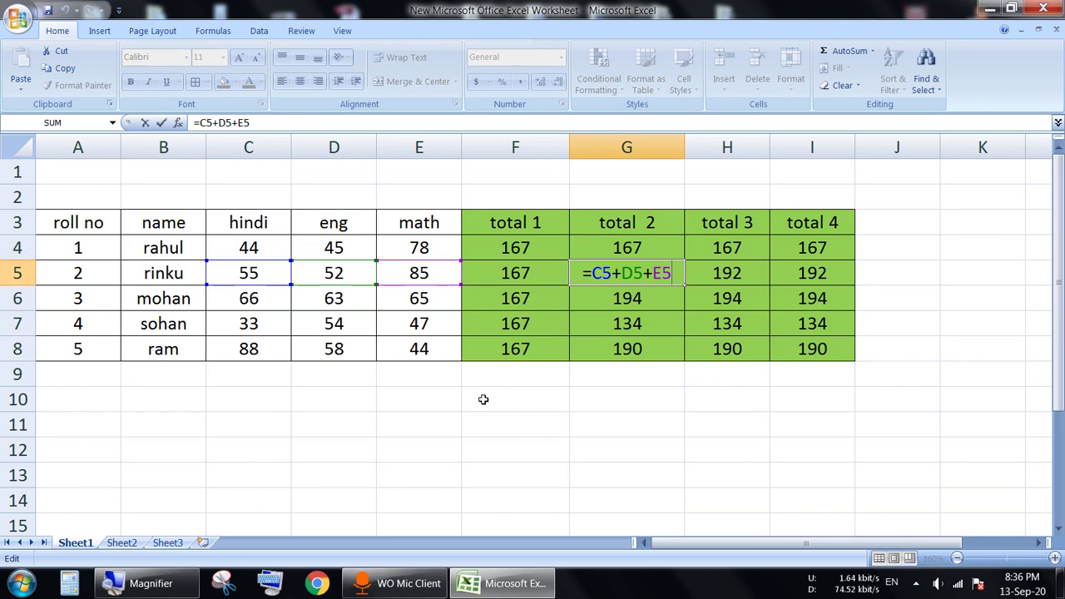
pyautogui.press('Return')
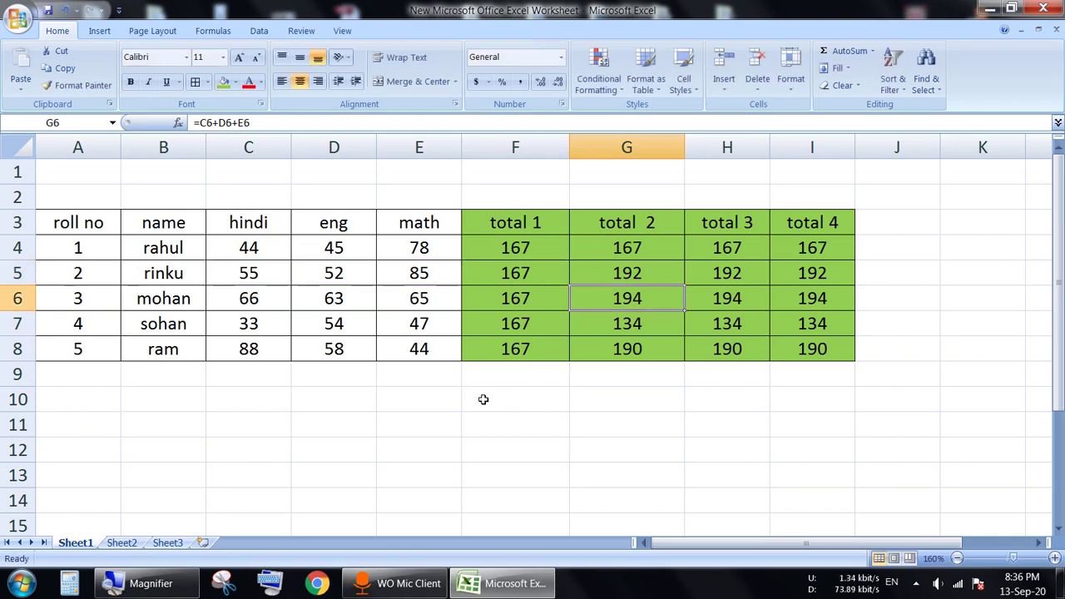
pyautogui.press('F2')
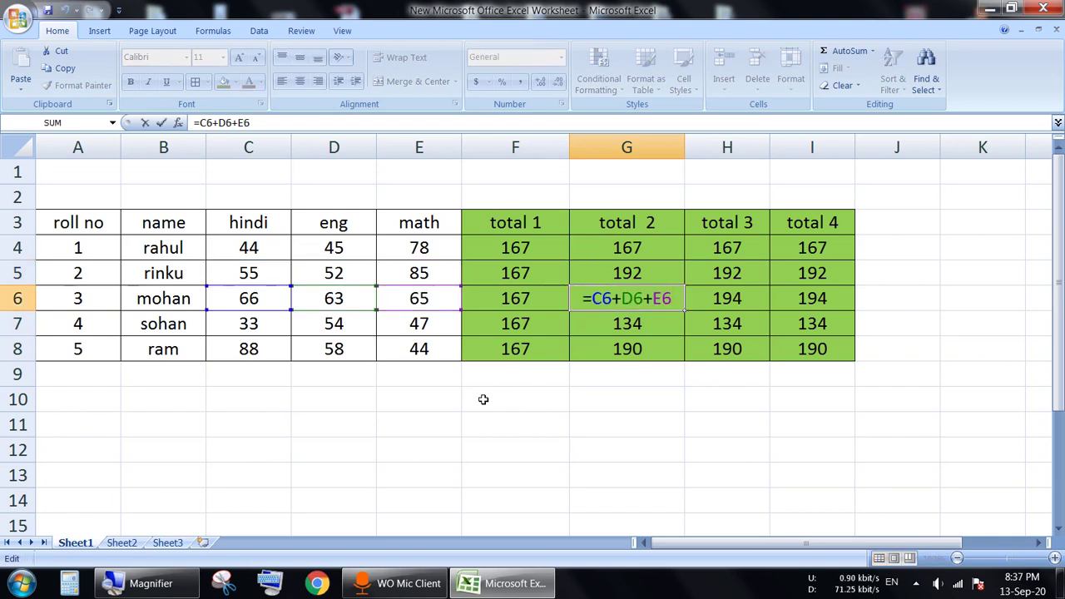
pyautogui.press('Return')
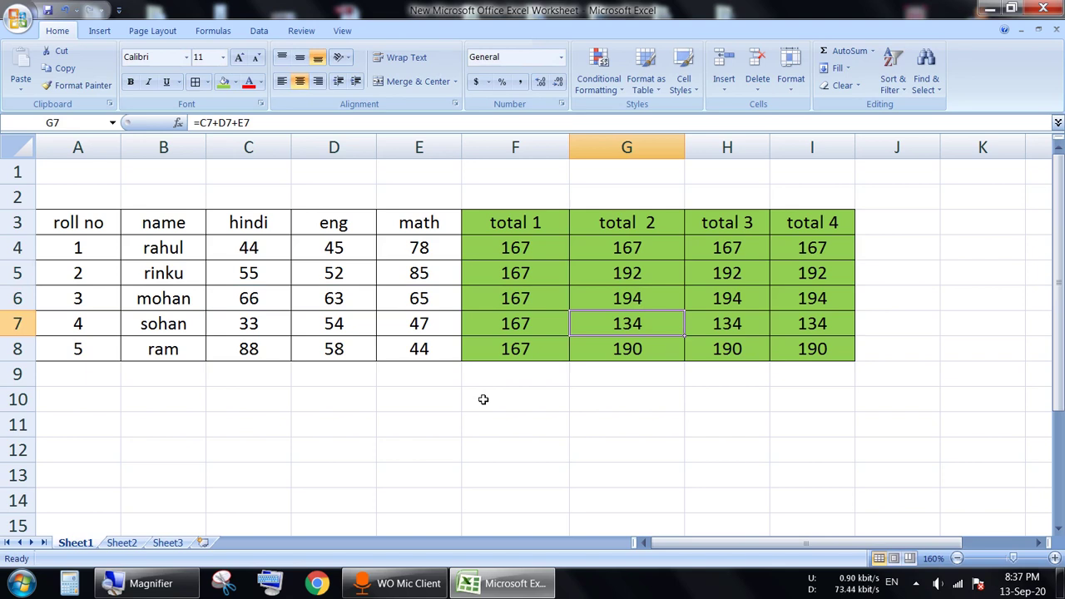
# - Start a new student row below the table, entering roll number 6 in A9 and the student's name in B9
pyautogui.press('Down')
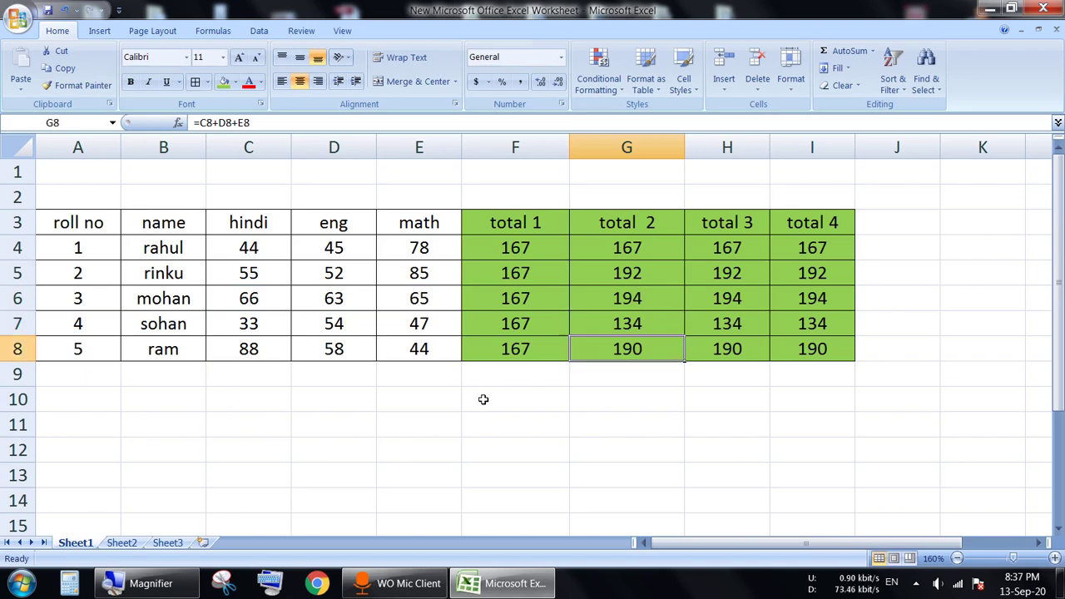
pyautogui.press('Down')
pyautogui.press('Left')
pyautogui.press('Left')
pyautogui.press('Left')
pyautogui.press('Left')
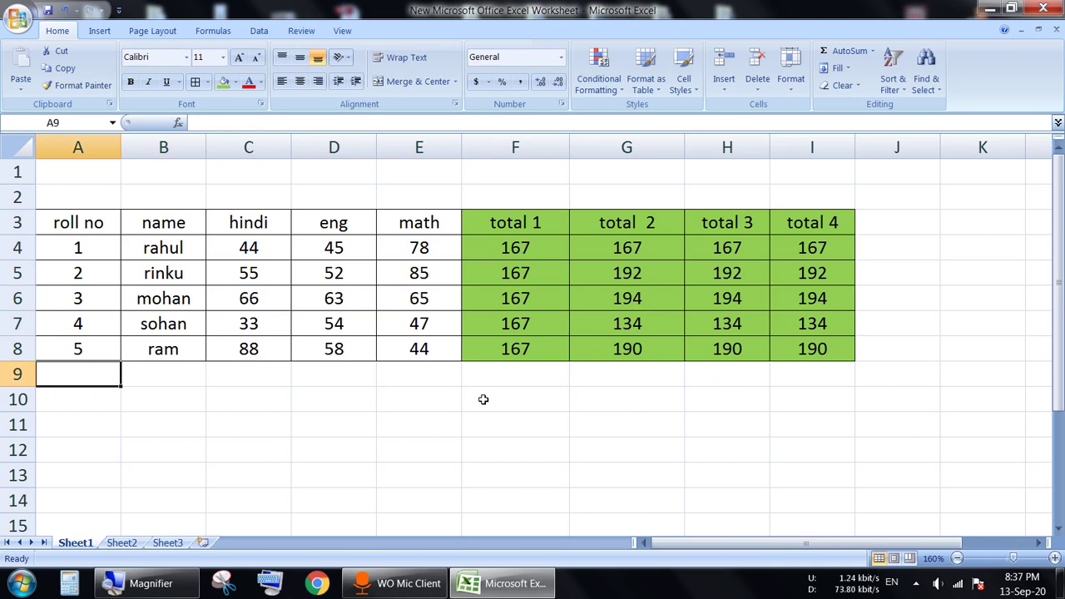
pyautogui.write('6')
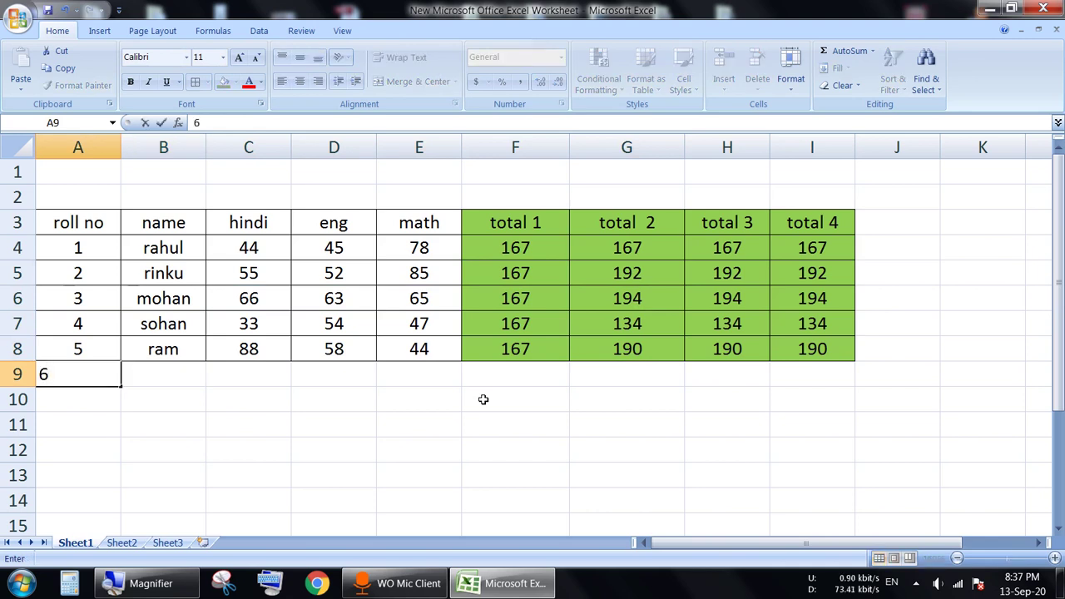
pyautogui.press('Tab')
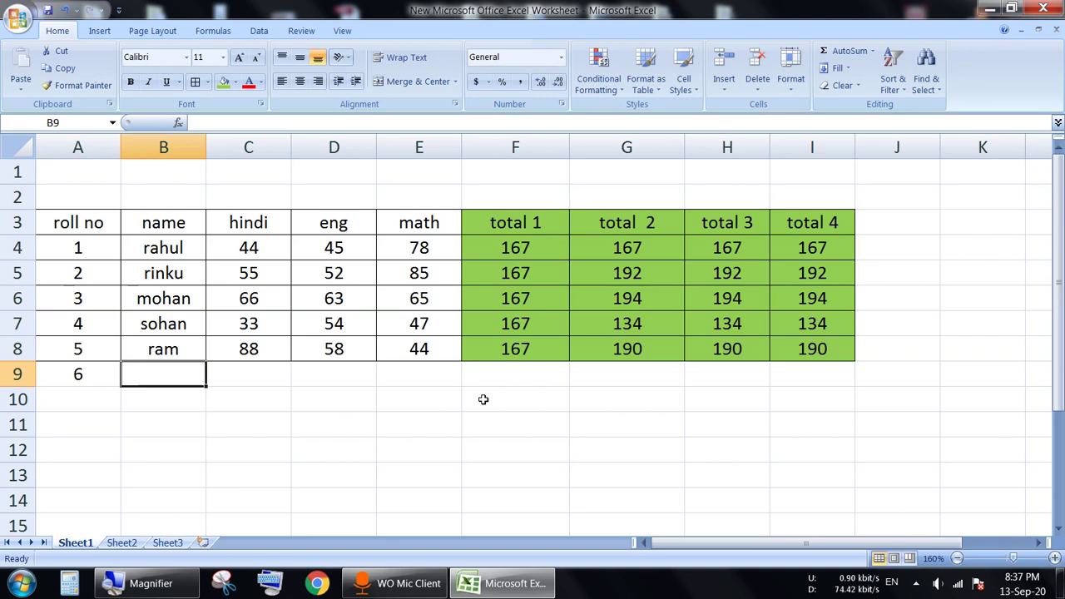
pyautogui.write('gie')
pyautogui.press('BackSpace')
pyautogui.write('ta')
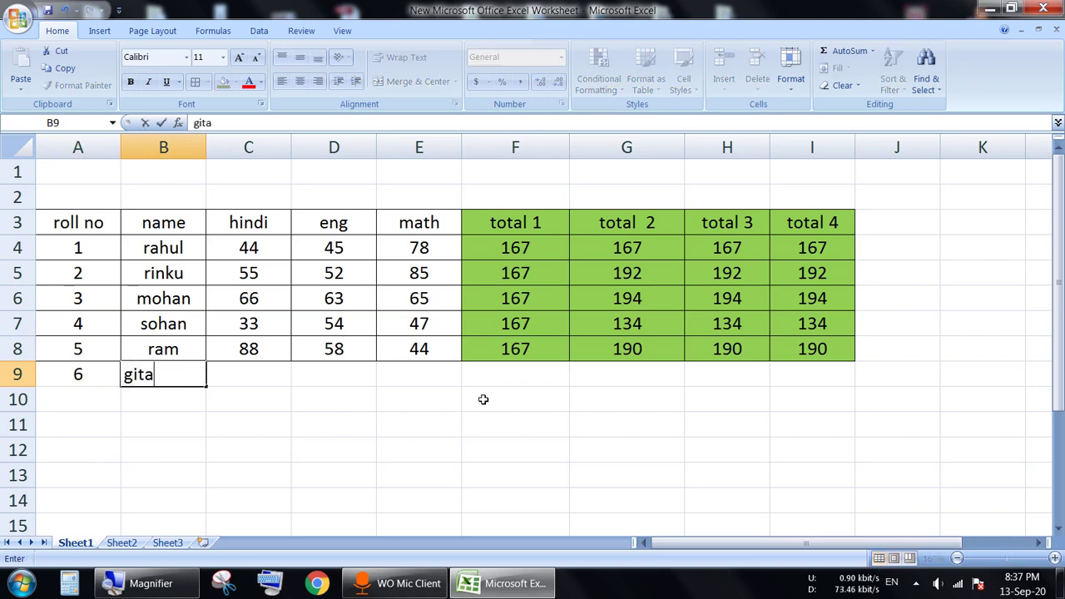
pyautogui.press('Tab')
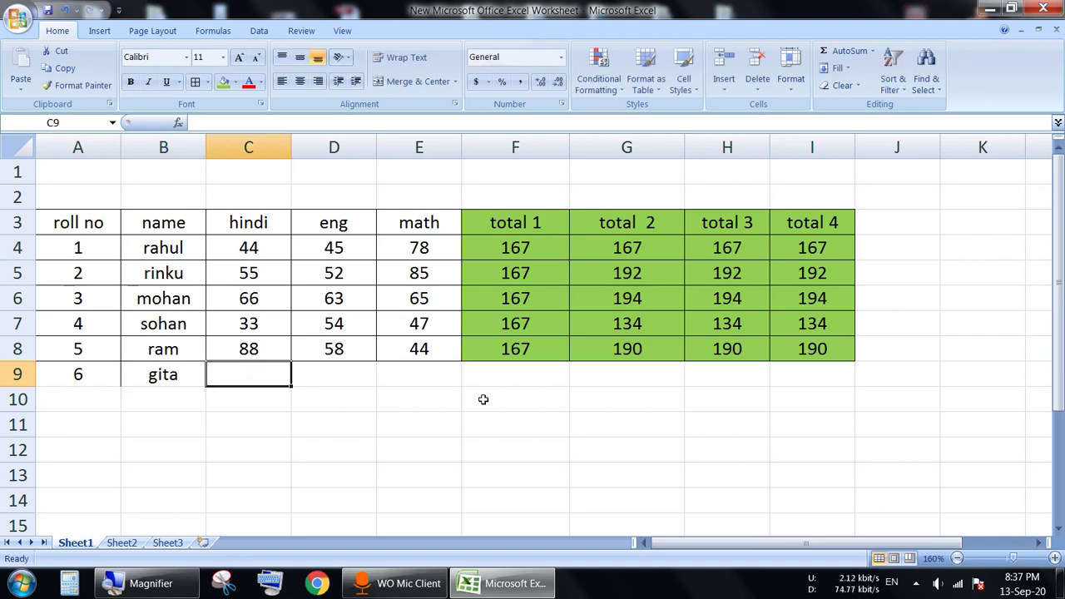
# - Enter the new student's marks in row 9: 45 for hindi, 85 for eng and 99 for math
pyautogui.write('45')
pyautogui.press('Tab')
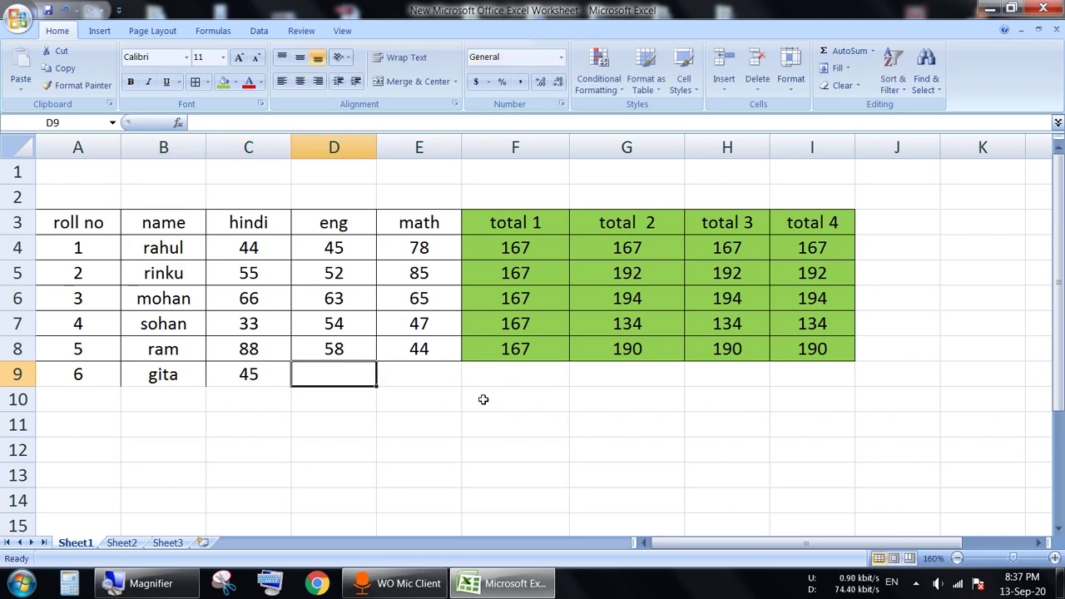
pyautogui.write('85')
pyautogui.press('Tab')
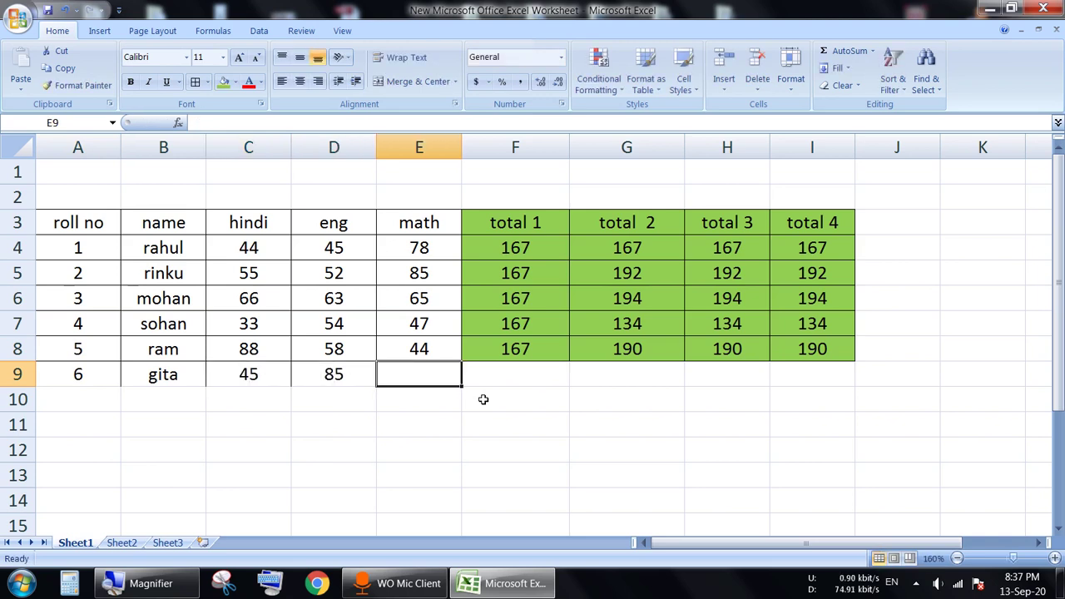
pyautogui.write('99')
pyautogui.press('Tab')
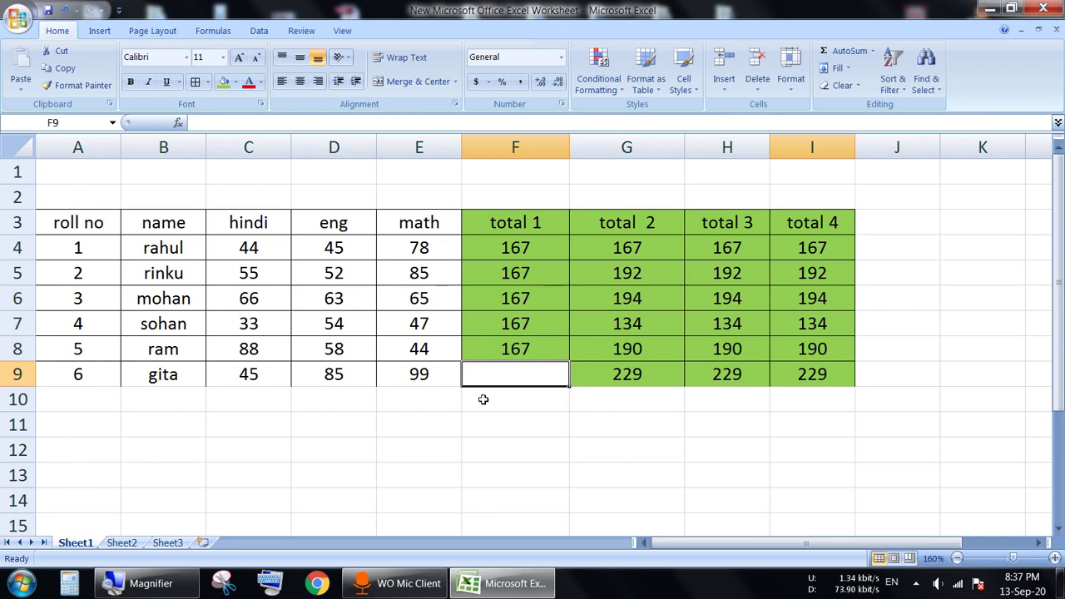
# - Dismiss the Windows color scheme prompt and inspect the total 2 formula in G9 without changing it
pyautogui.press('Right')
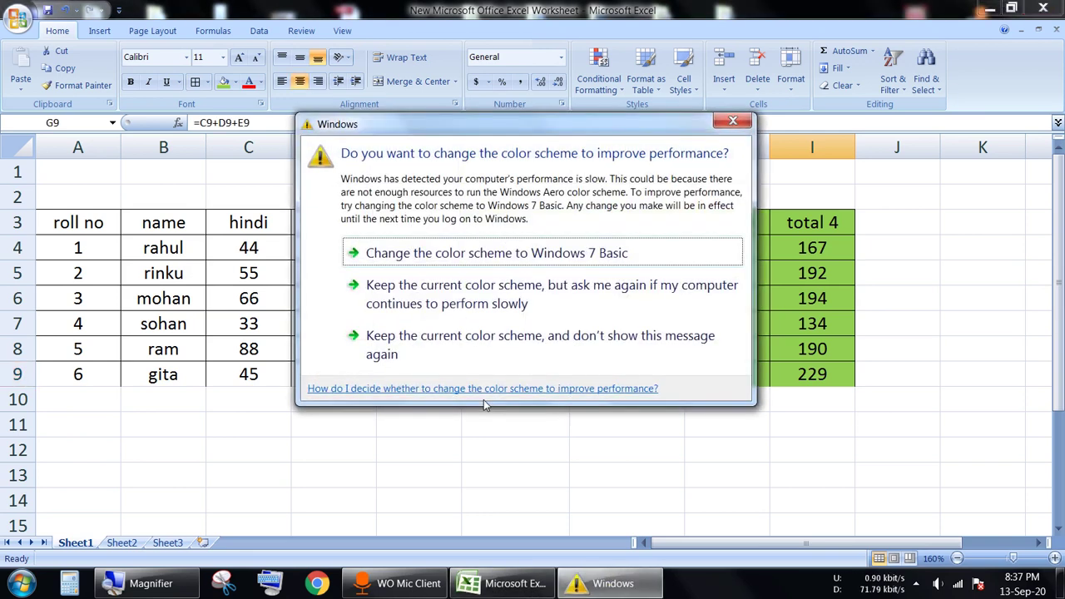
pyautogui.rightClick(610, 583)
pyautogui.click(602, 558)
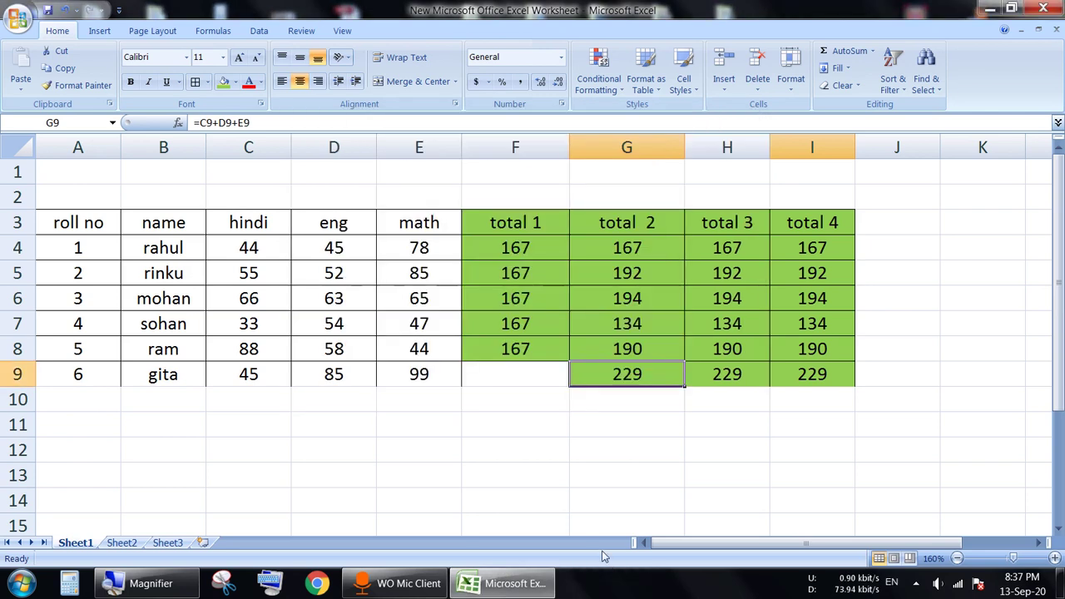
pyautogui.doubleClick(620, 375)
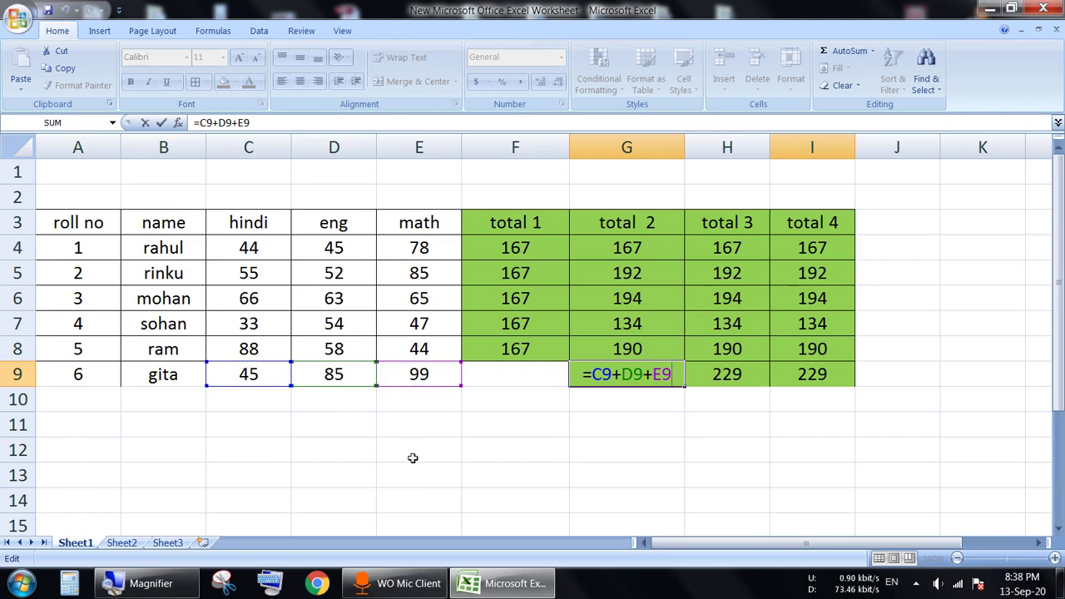
pyautogui.press('Return')
# - Inspect the total 3 formula in H9 and the total 4 formula in I9 without changing them
pyautogui.press('Up')
pyautogui.press('Right')
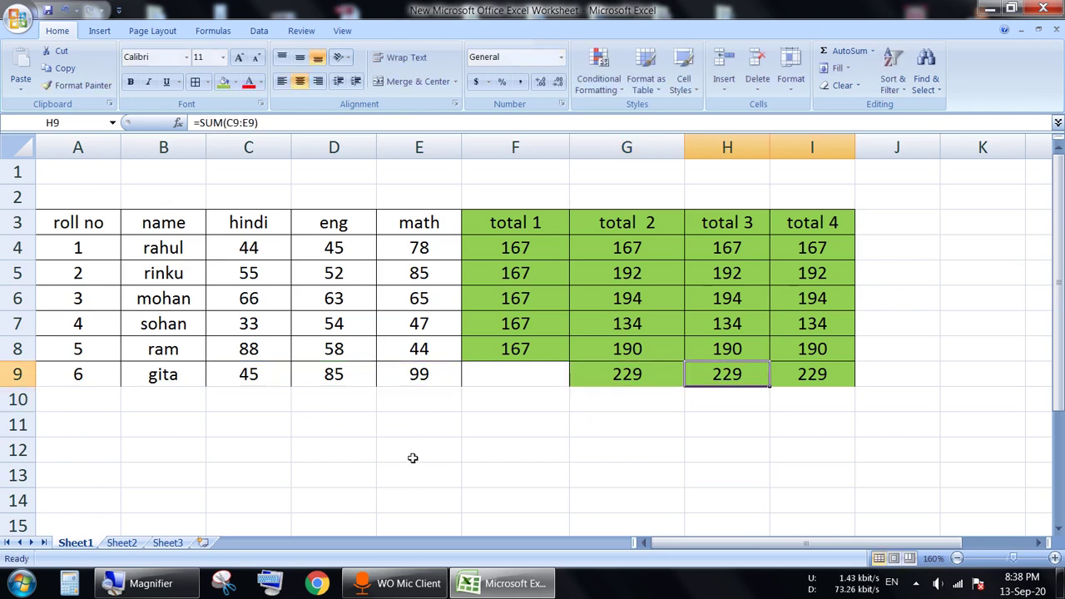
pyautogui.press('F2')
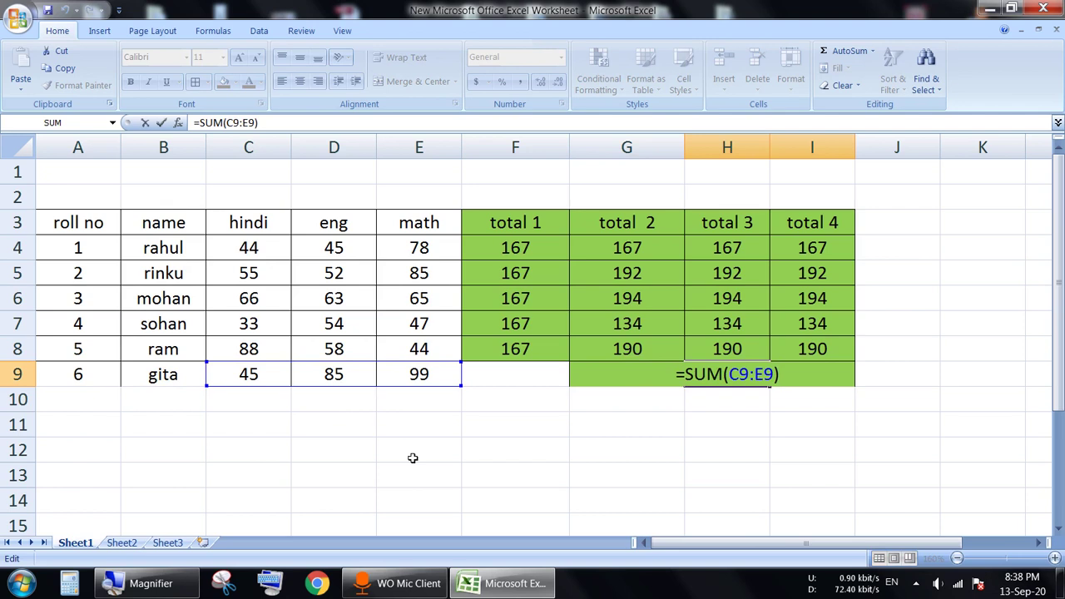
pyautogui.press('Return')
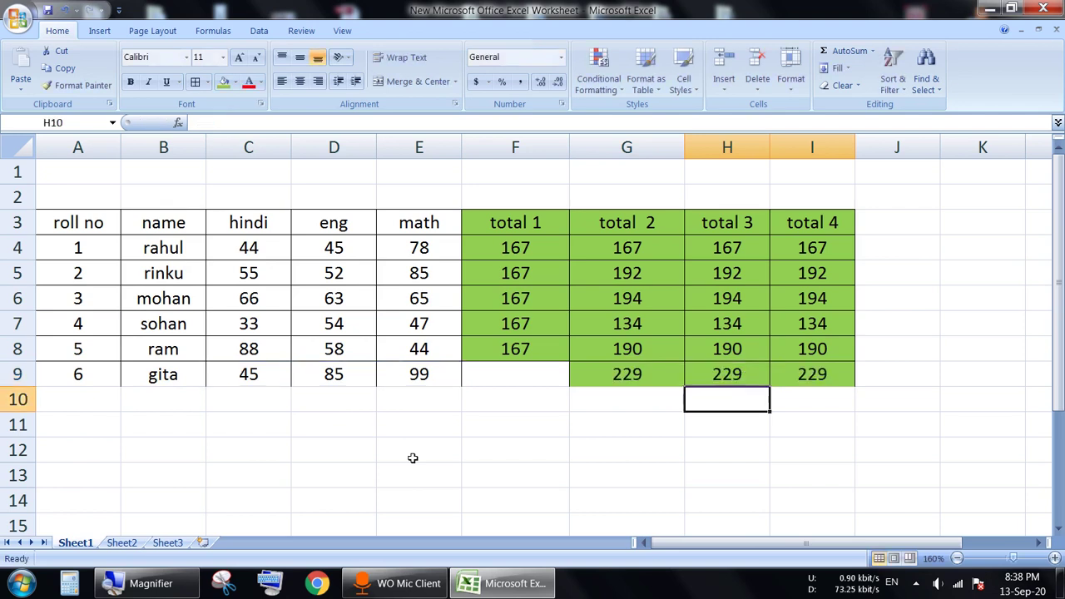
pyautogui.press('Up')
pyautogui.press('Right')
pyautogui.press('F2')
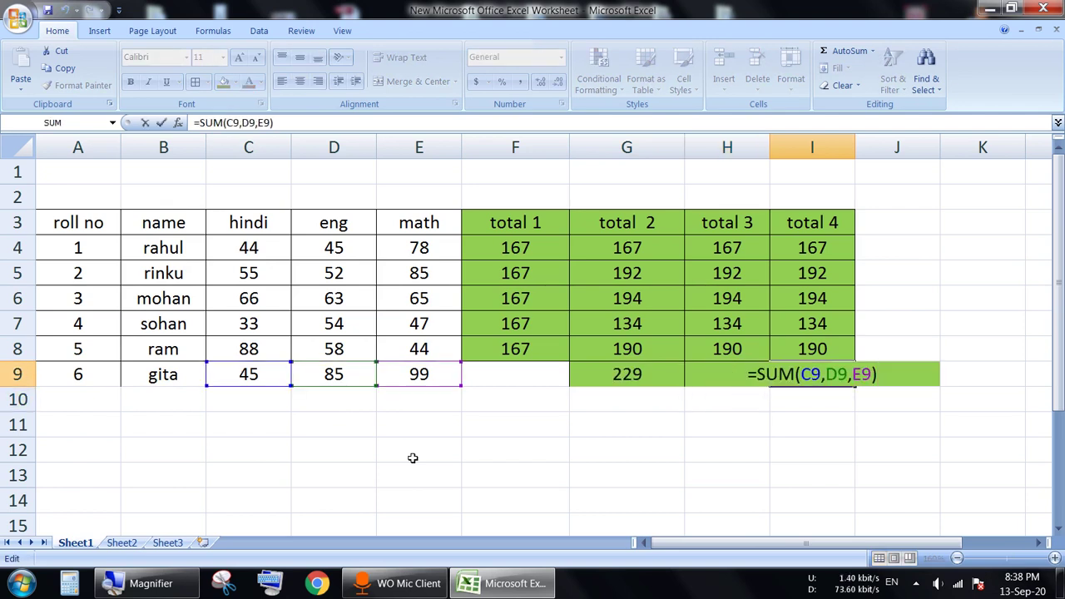
pyautogui.press('Return')
pyautogui.press('Up')
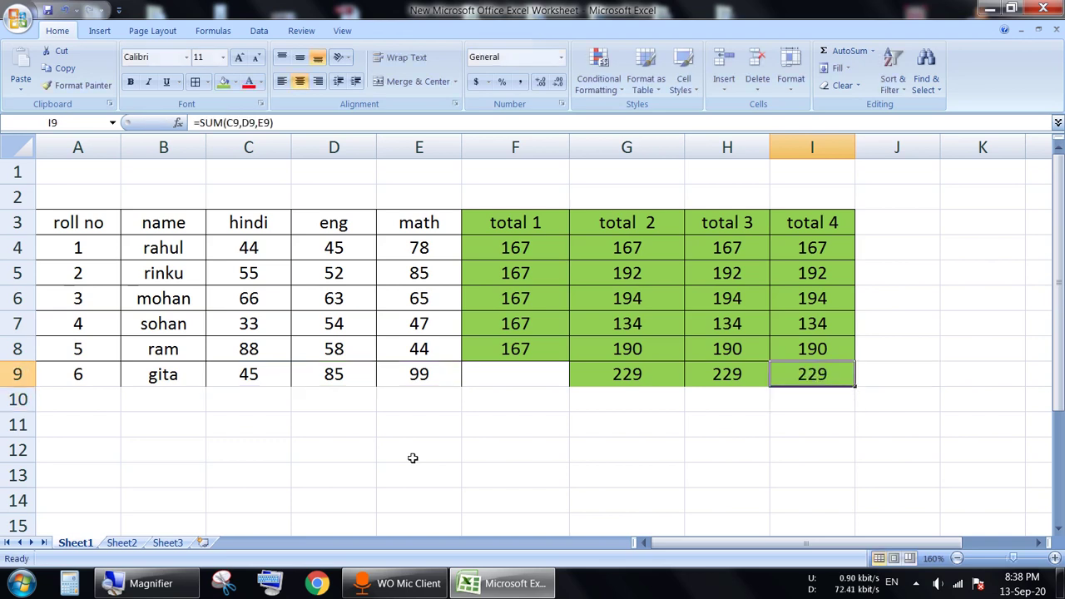
# - Review the total 1 column from F4 down to F9 to compare its typed-number formulas with the new row's cell
pyautogui.press('Left')
pyautogui.press('Left')
pyautogui.press('Left')
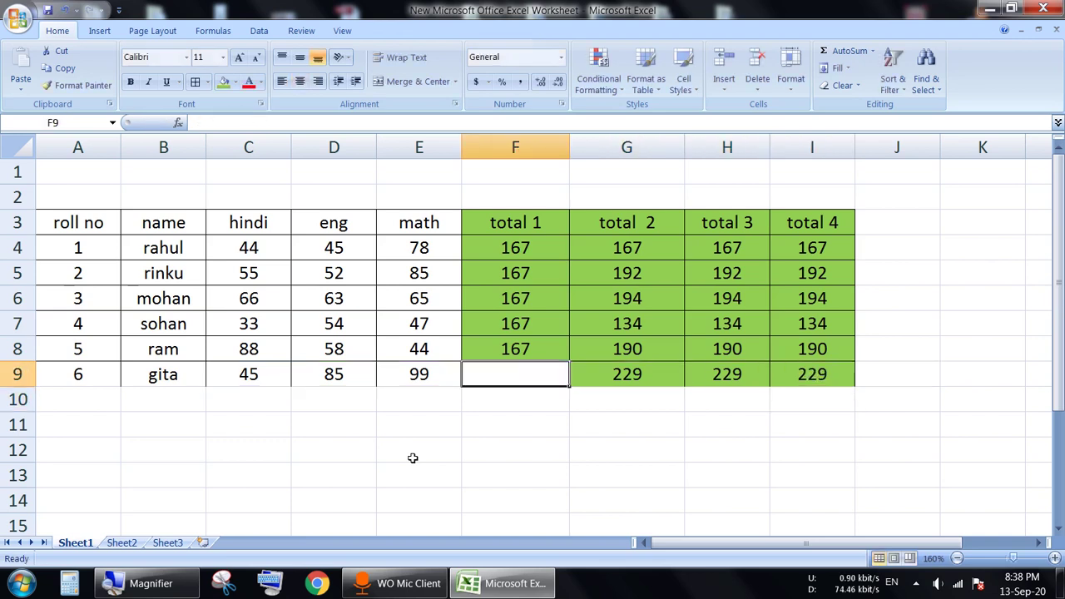
pyautogui.press('Up')
pyautogui.press('Up')
pyautogui.press('Up')
pyautogui.press('Up')
pyautogui.press('Up')
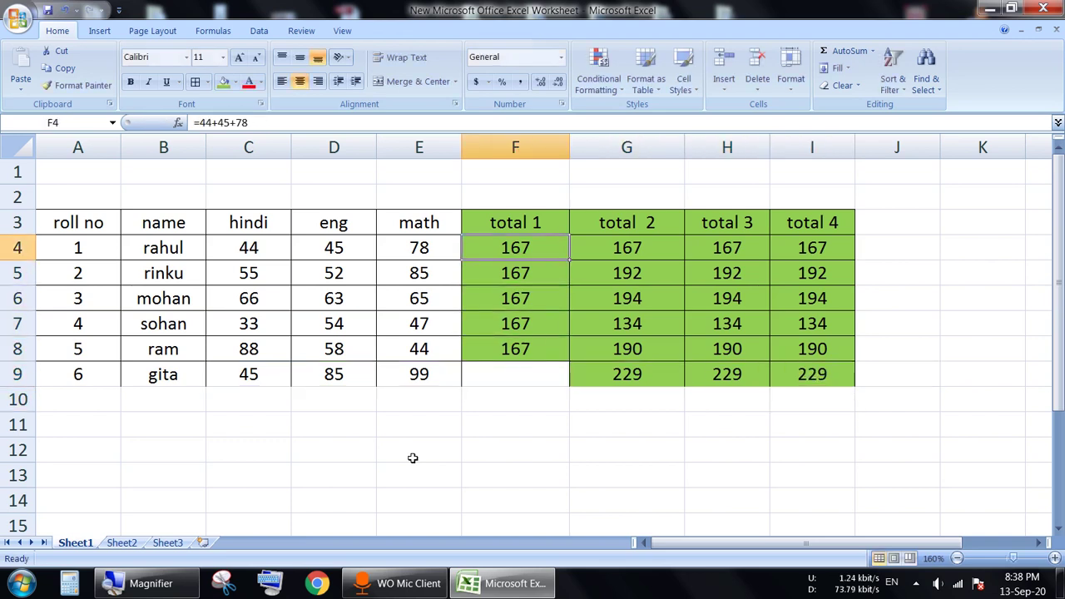
pyautogui.press('Down')
pyautogui.press('Down')
pyautogui.press('Down')
pyautogui.press('Down')
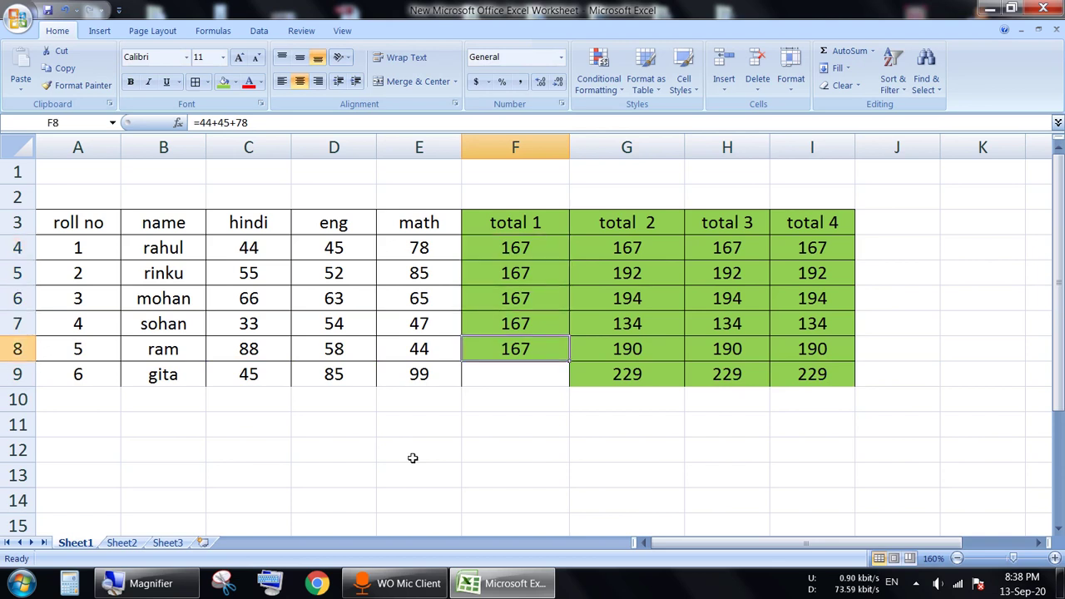
pyautogui.press('Down')
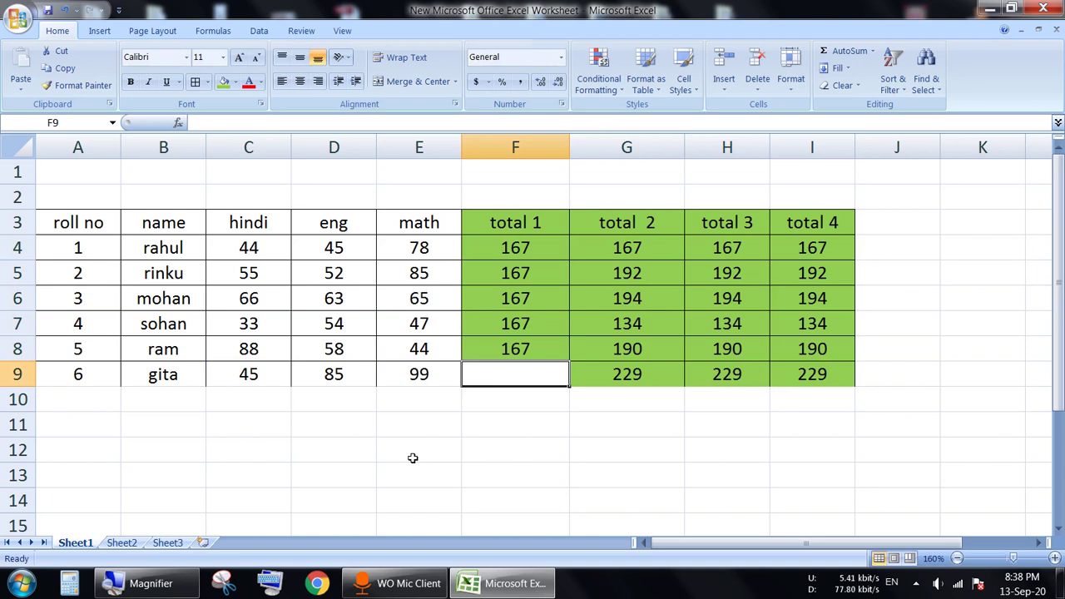
# - Fill the total 1 formula from F4 down through F9 to include the new student row
pyautogui.click(511, 349)
pyautogui.click(532, 228)
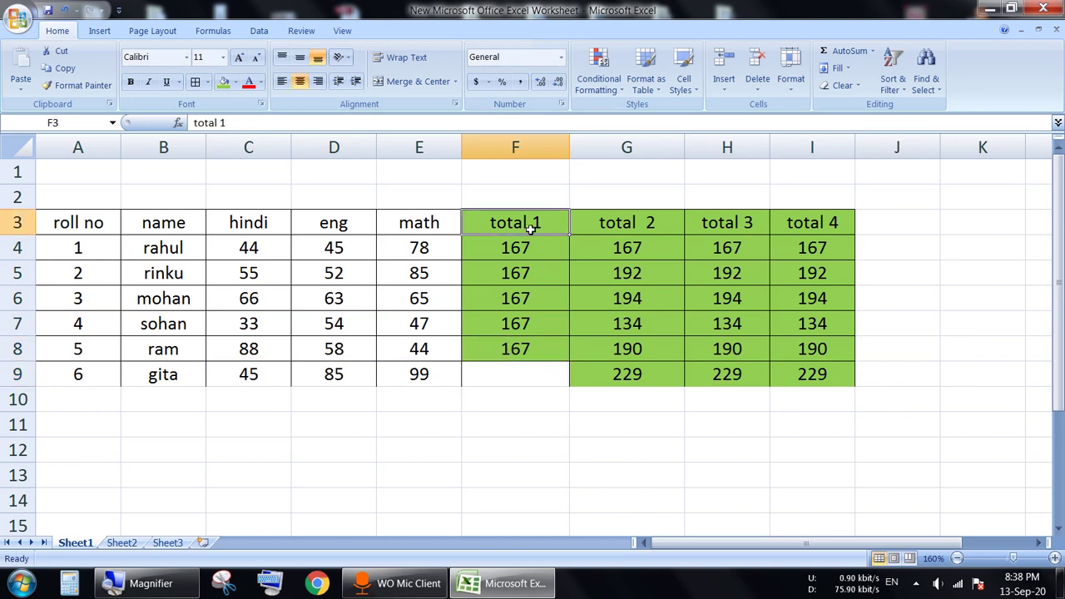
pyautogui.click(533, 247)
pyautogui.moveTo(572, 260); pyautogui.dragTo(568, 383)
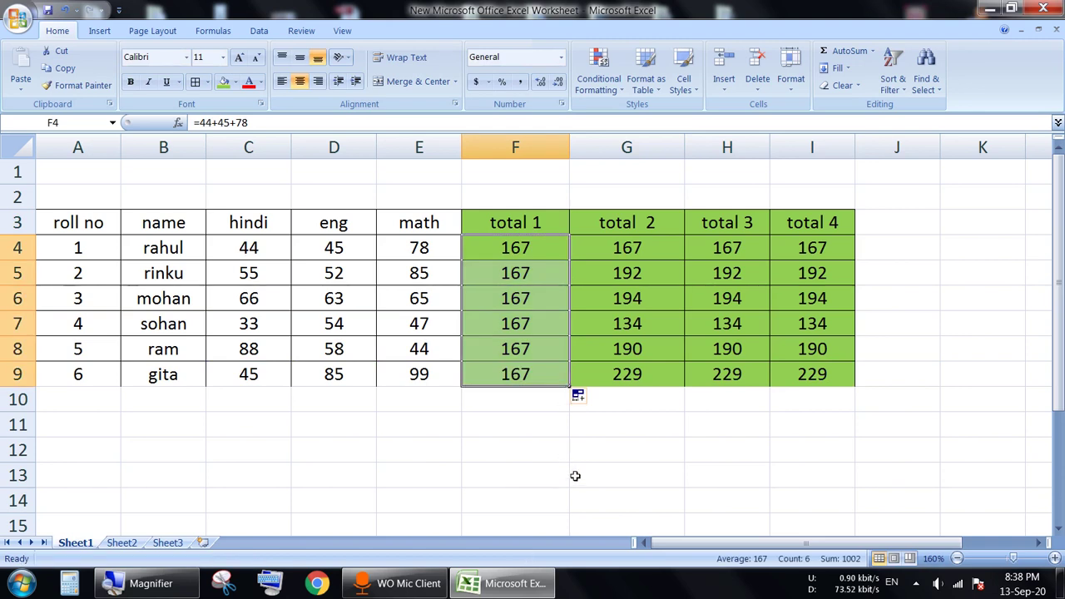
pyautogui.click(574, 475)
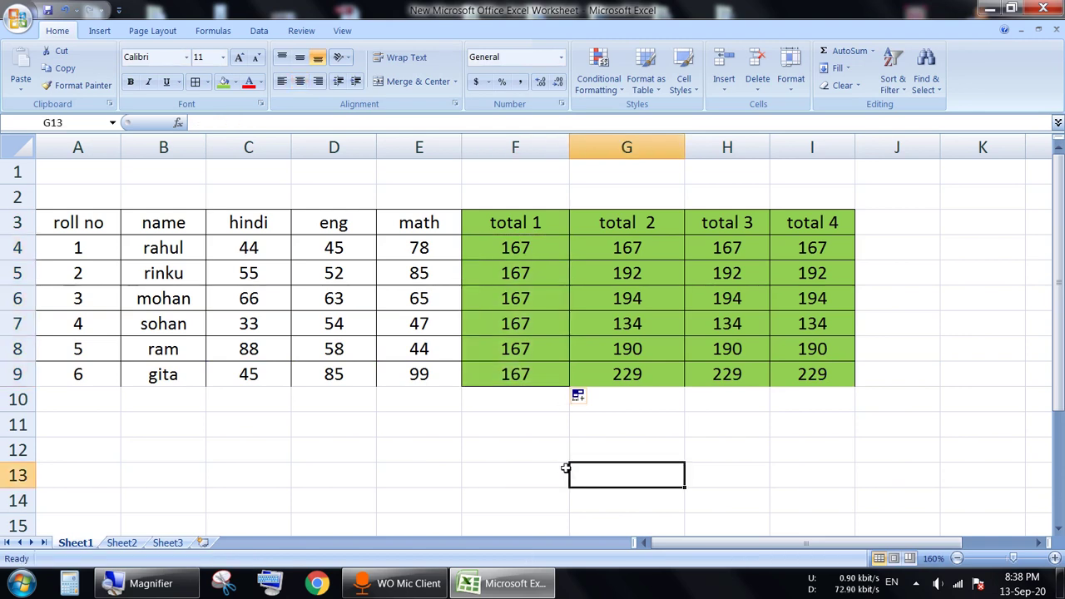